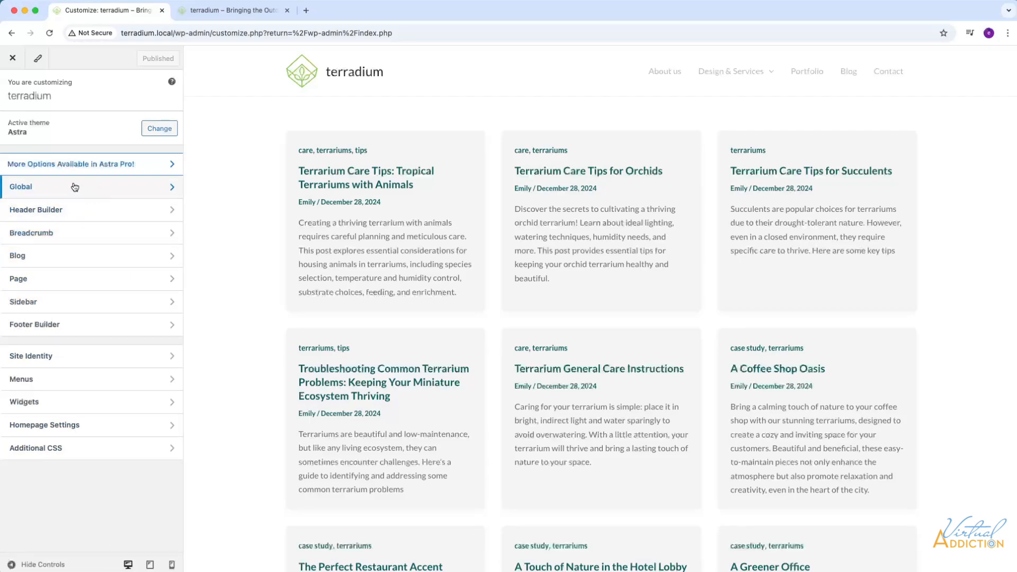
click(157, 190)
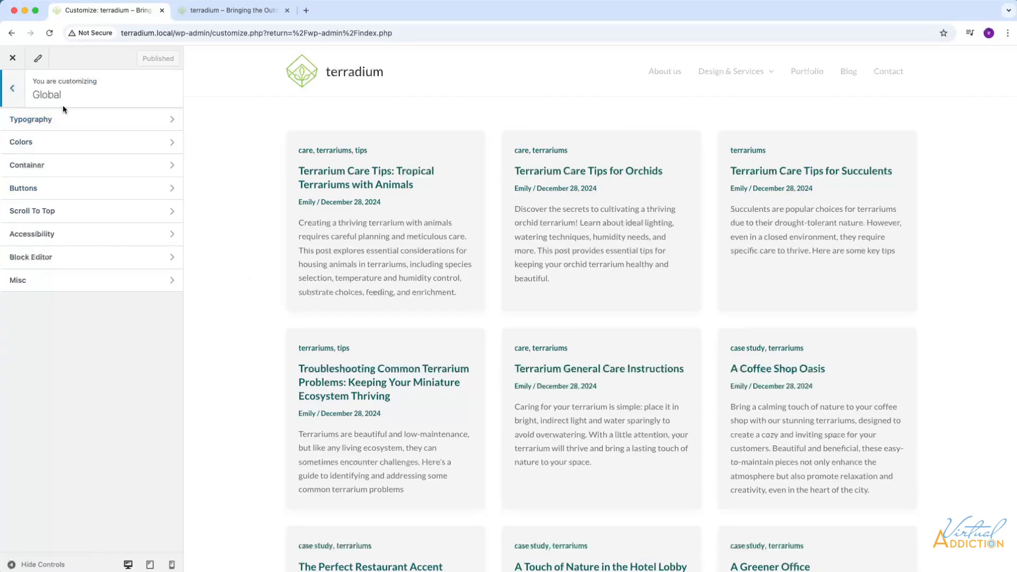
click(13, 89)
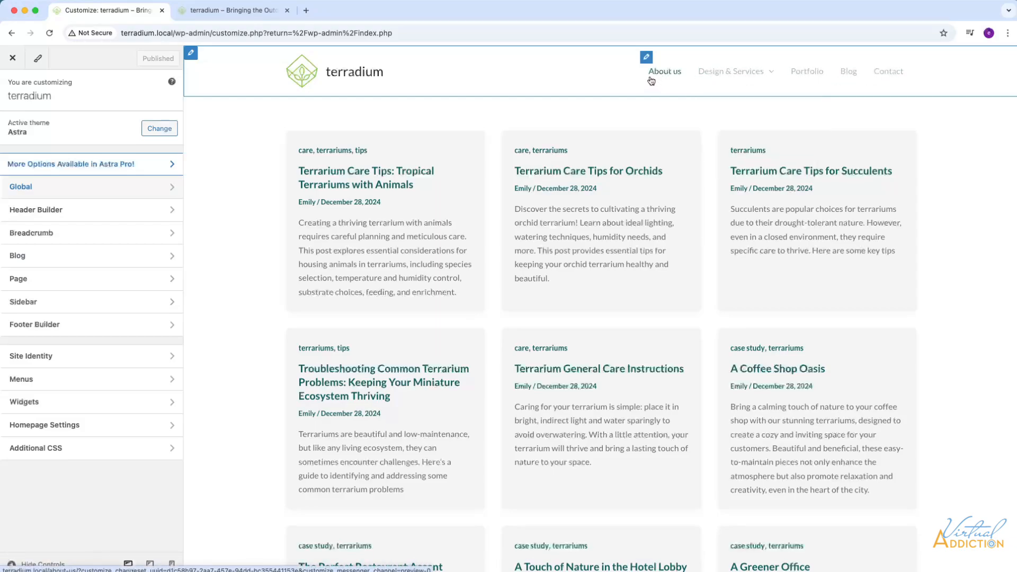
Open the header primary menu's design settings and set its normal text/link color to the dark grey #676767.
mouse_move(748, 81)
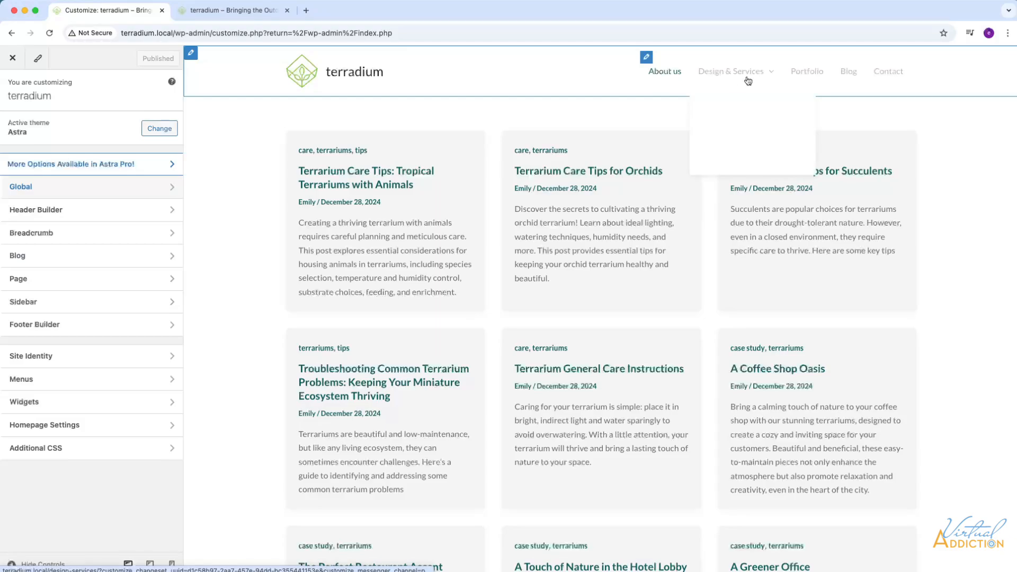
click(646, 56)
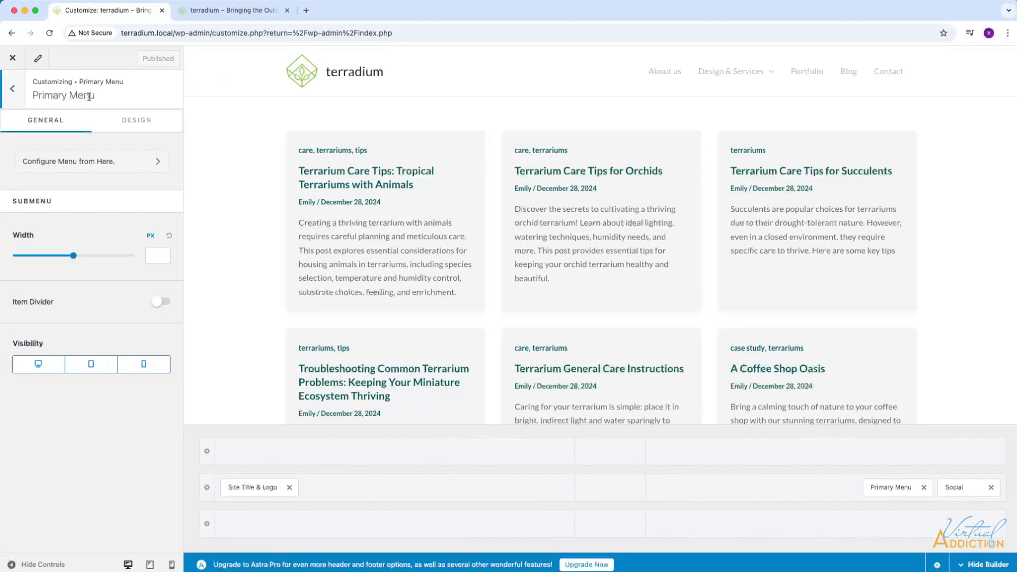
click(136, 120)
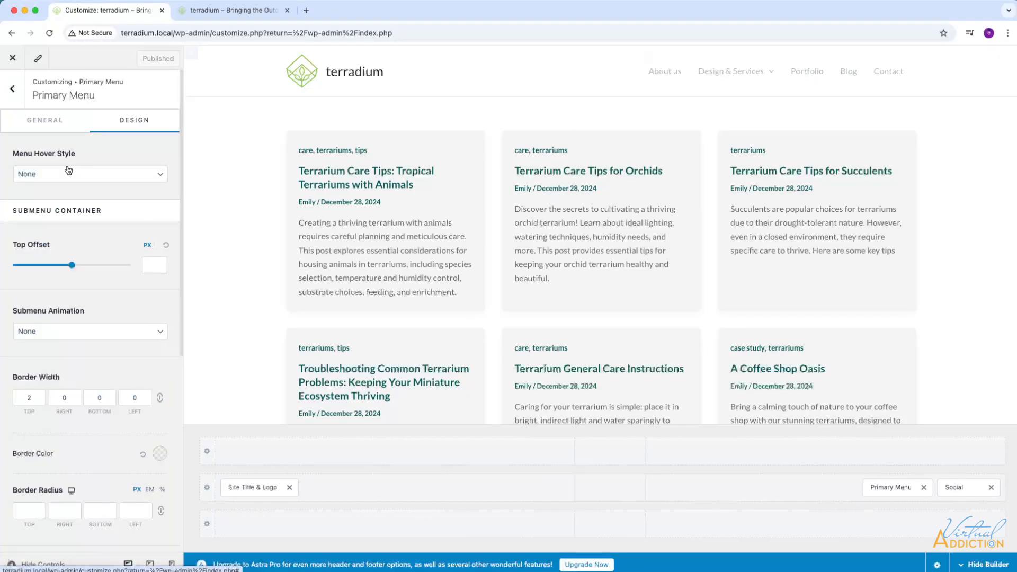
scroll(79, 239, down, 5)
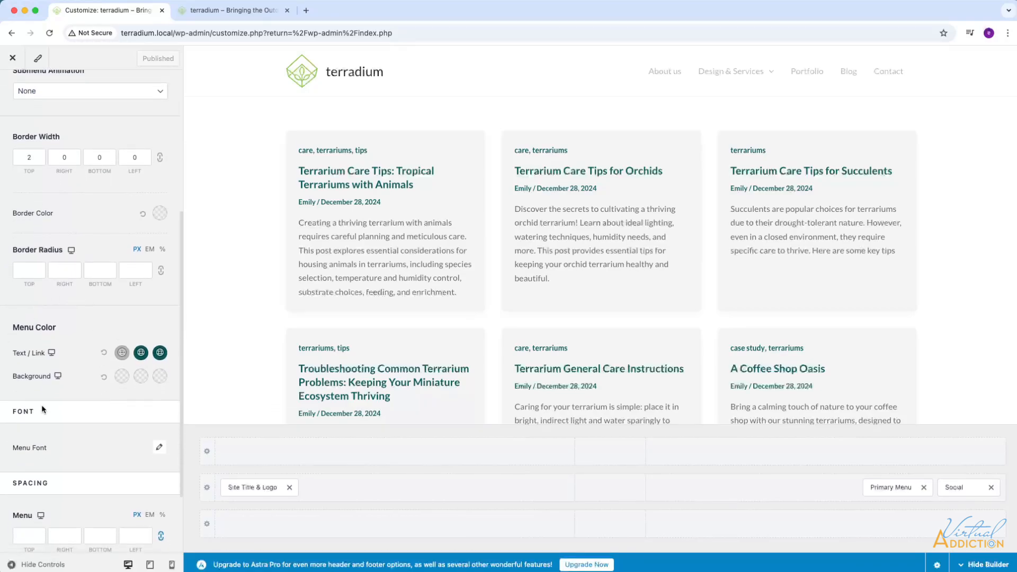
scroll(79, 406, down, 1)
scroll(84, 405, down, 1)
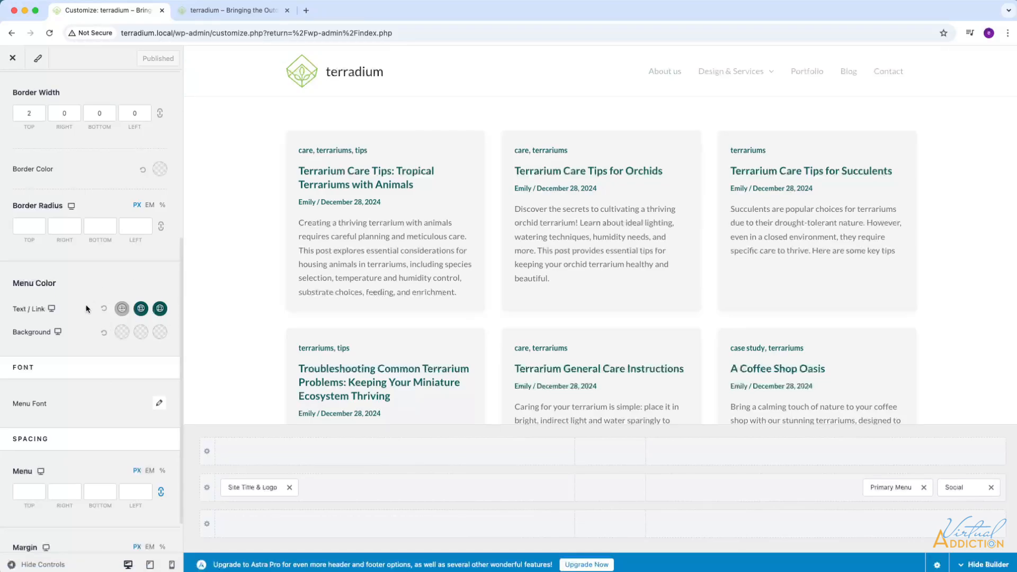
click(122, 309)
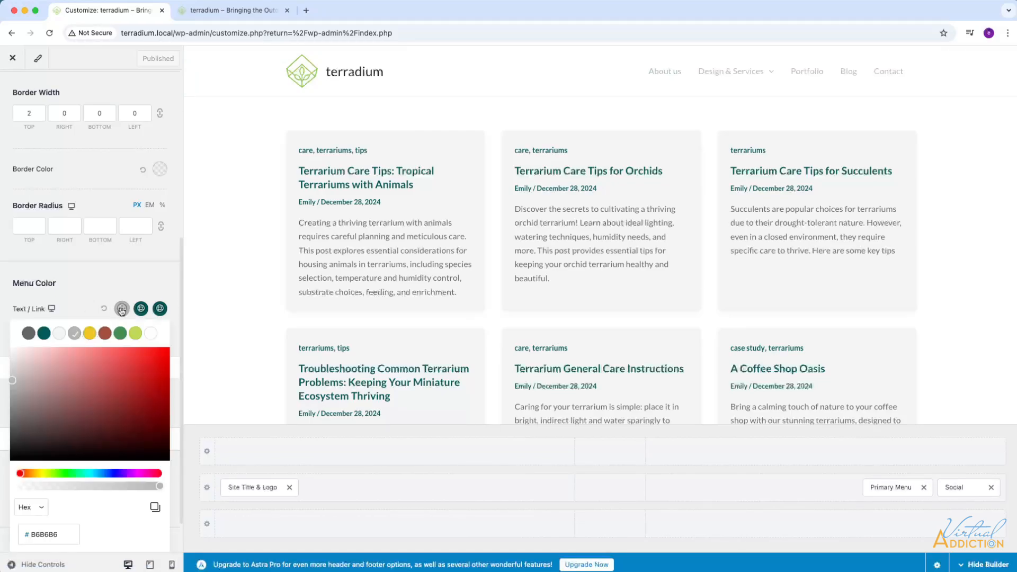
click(27, 333)
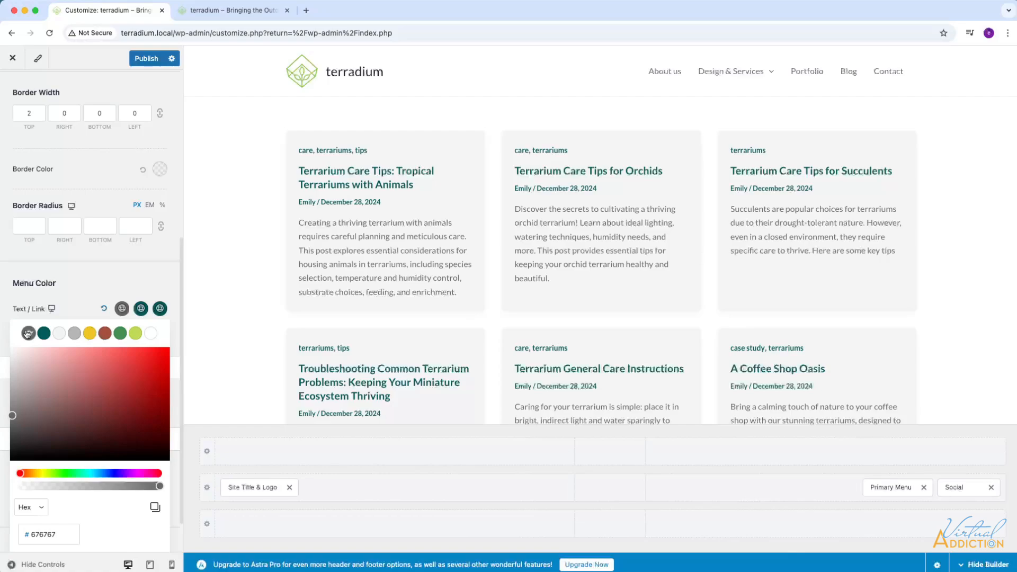
Set the primary menu's hover link color to green #448E53 and its active link color to lime #BFDB57.
click(136, 310)
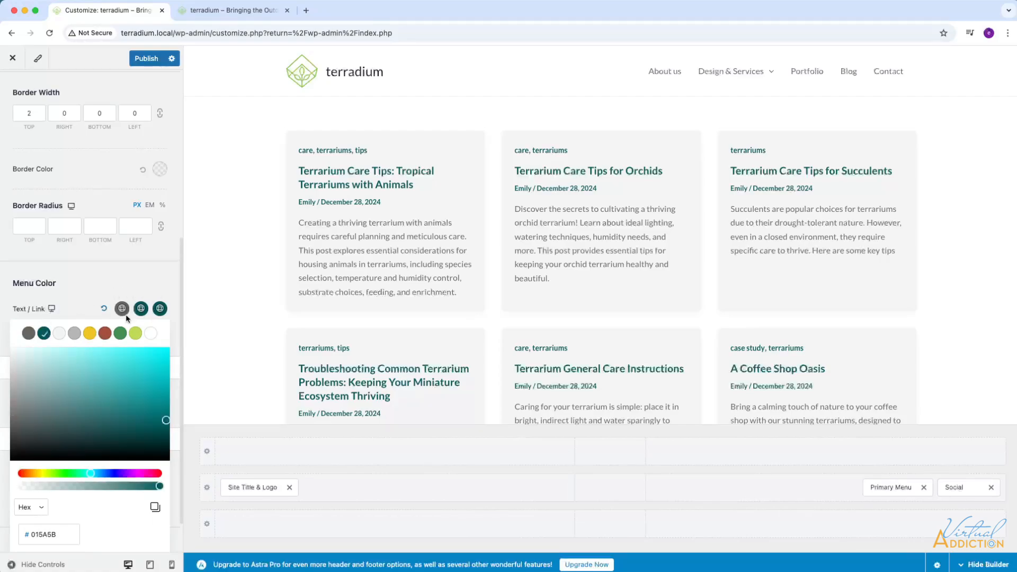
click(120, 334)
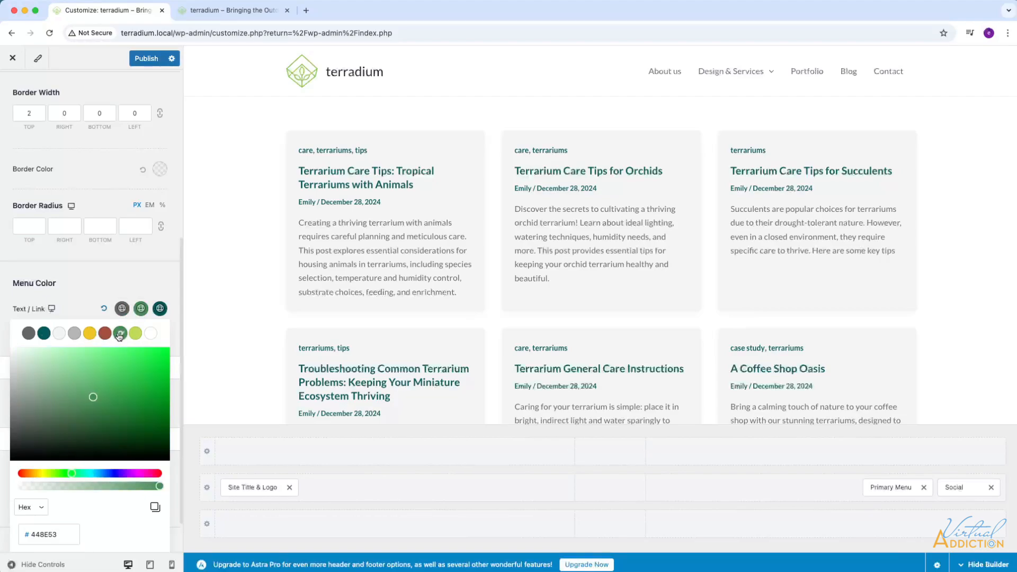
click(159, 310)
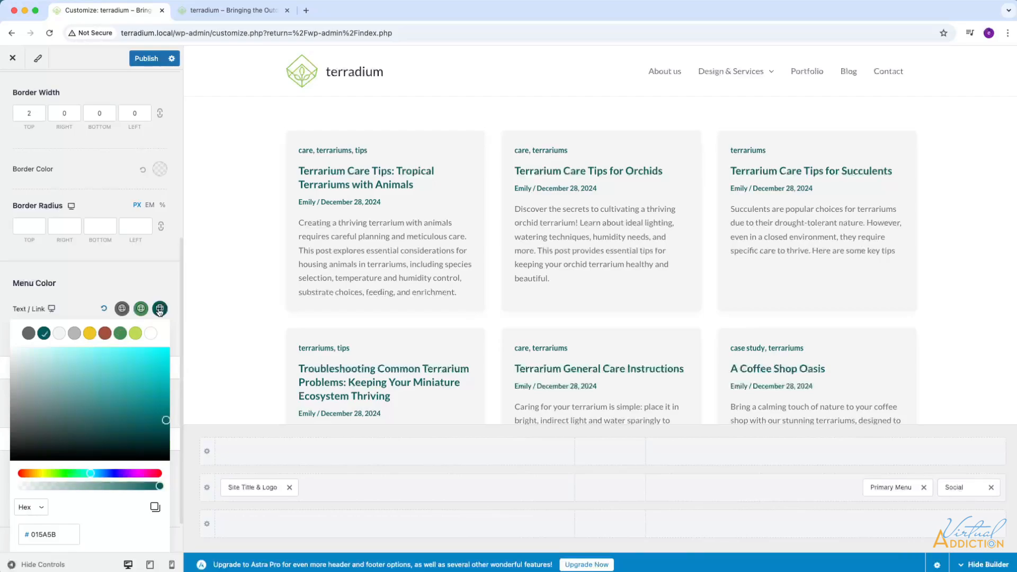
click(135, 333)
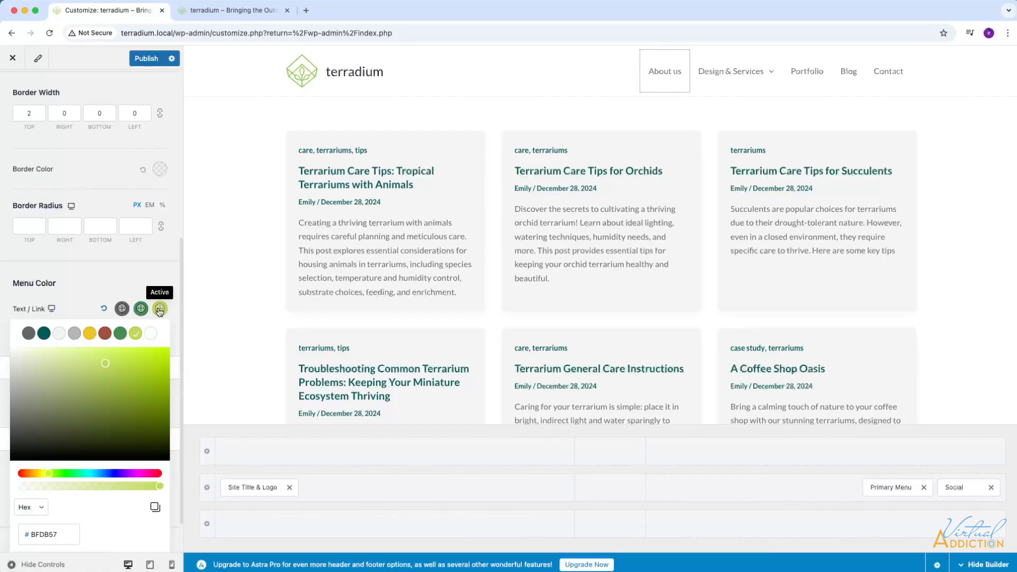
click(102, 282)
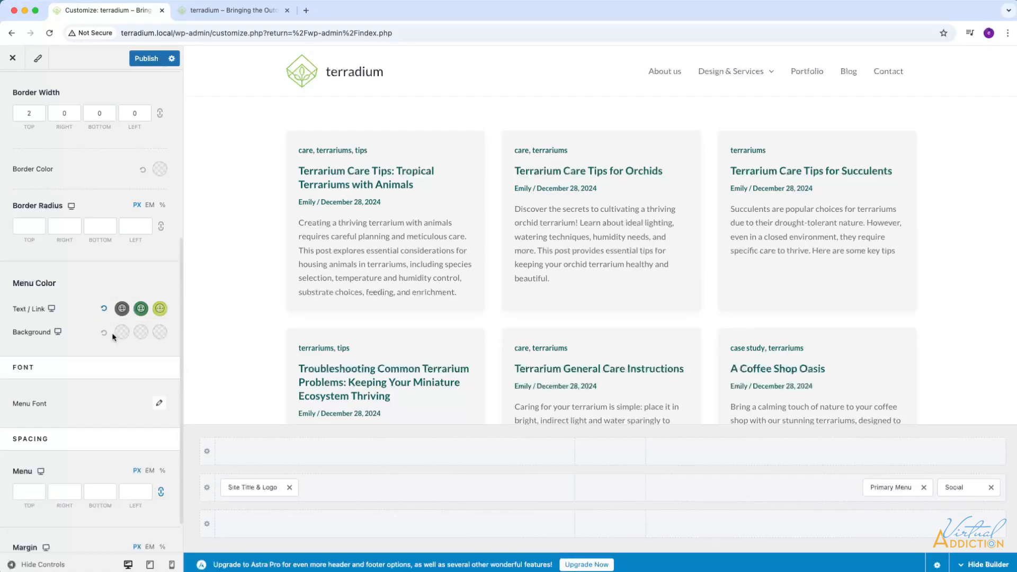
click(141, 333)
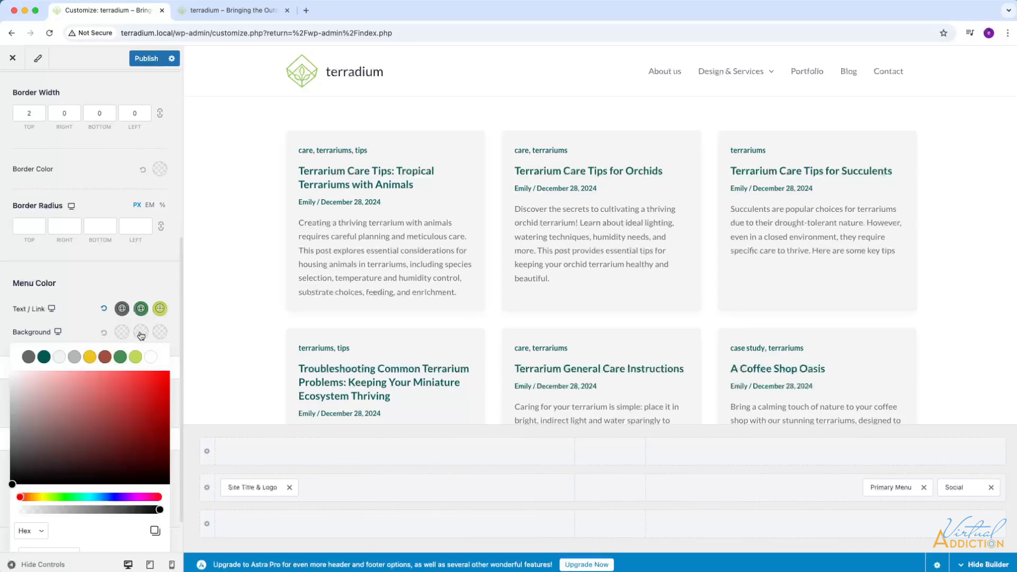
click(60, 361)
click(119, 334)
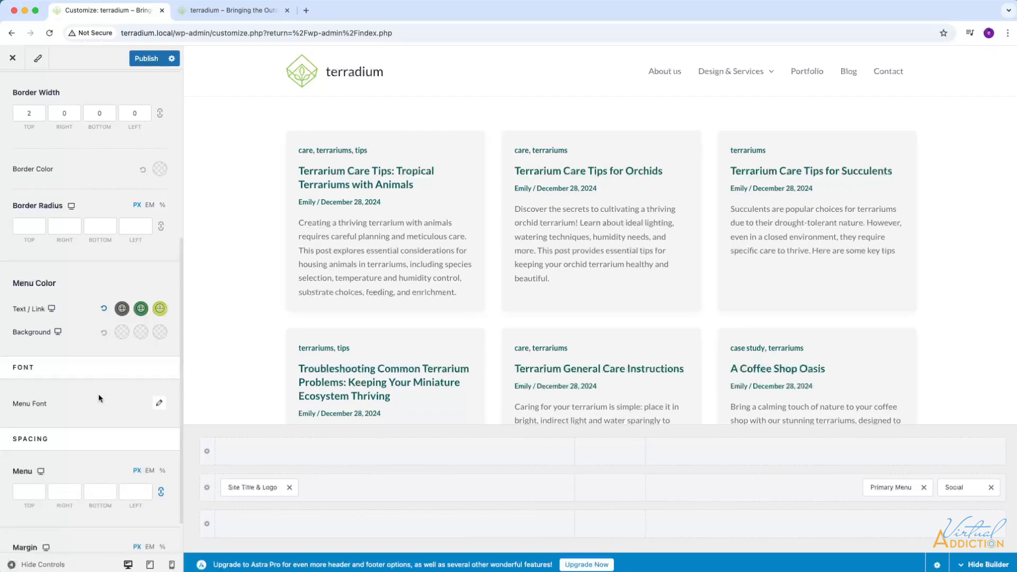
Publish the primary menu color changes and check the site footer in the preview.
scroll(100, 399, down, 2)
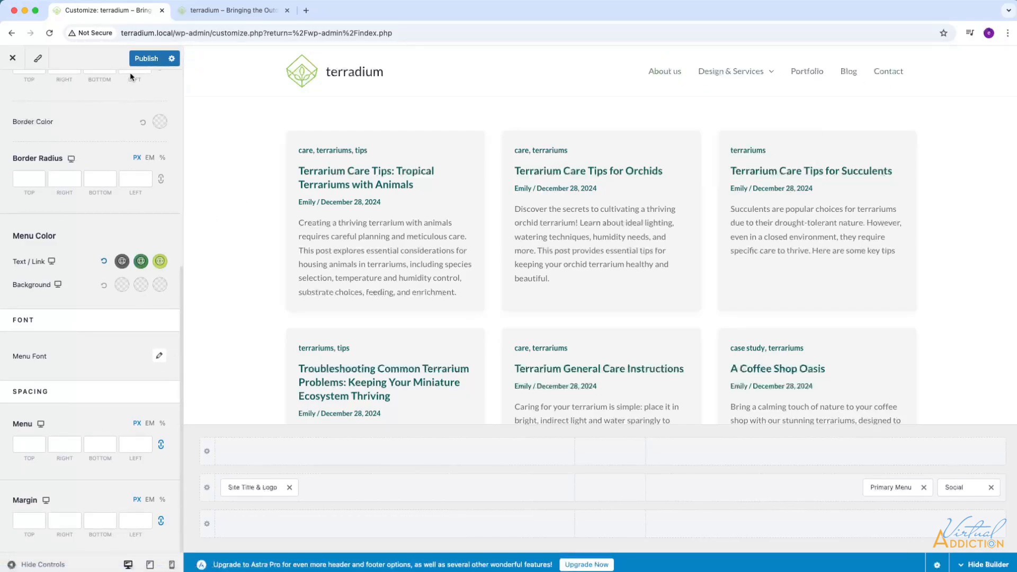
click(146, 59)
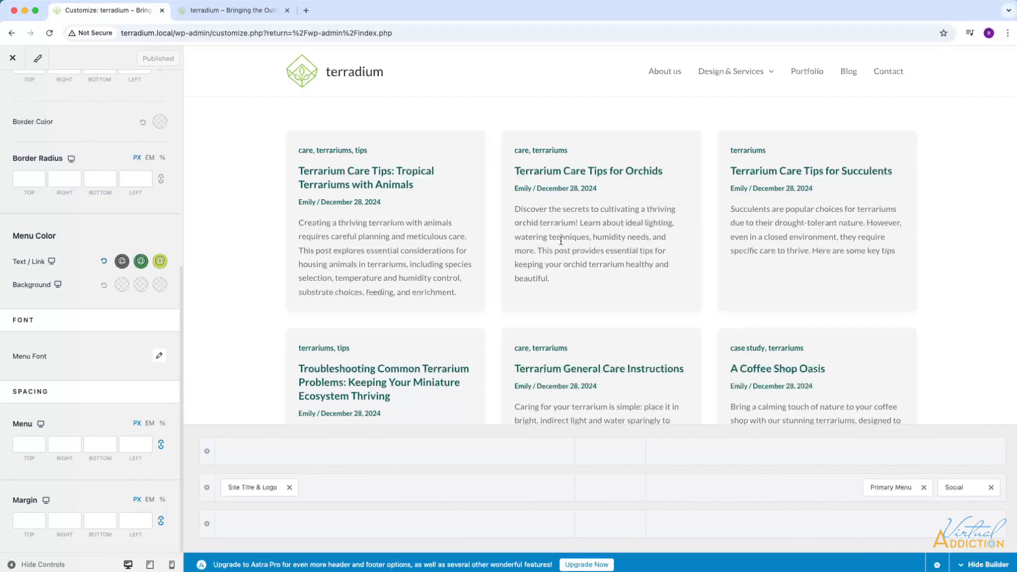
scroll(629, 263, down, 6)
scroll(629, 265, down, 4)
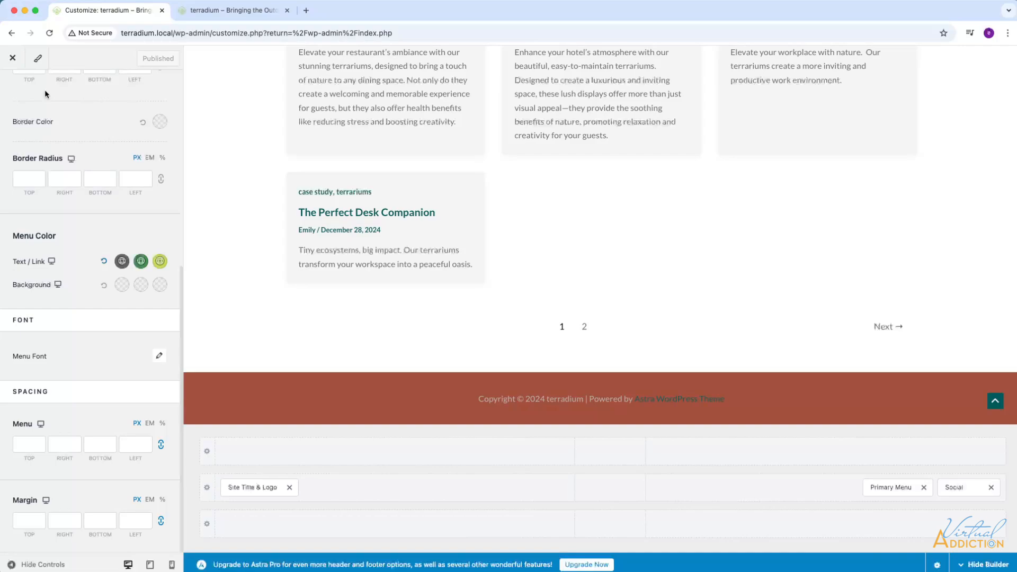
Exit to the dashboard, reopen the site customizer and open the Footer Builder.
click(13, 59)
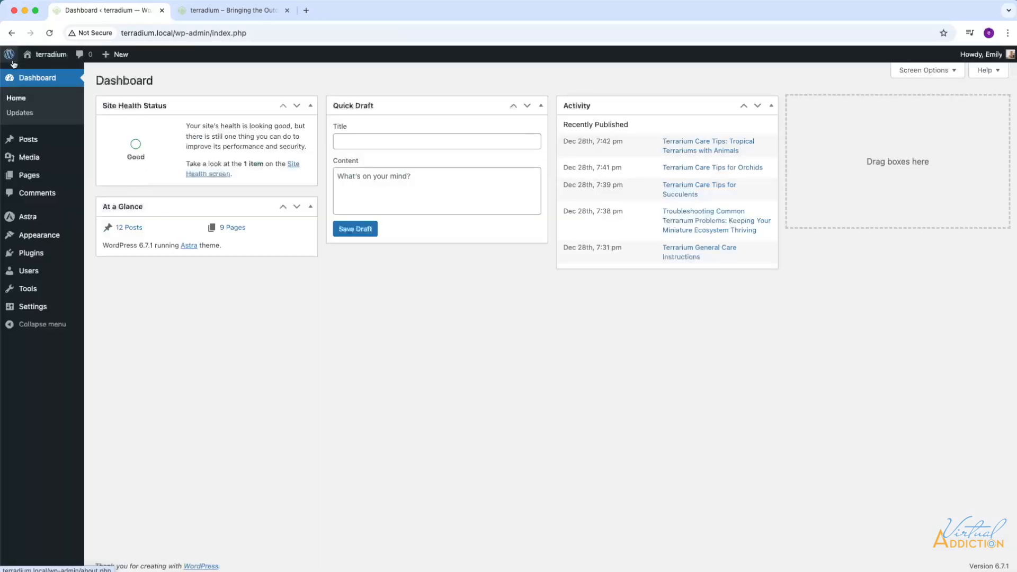
mouse_move(40, 241)
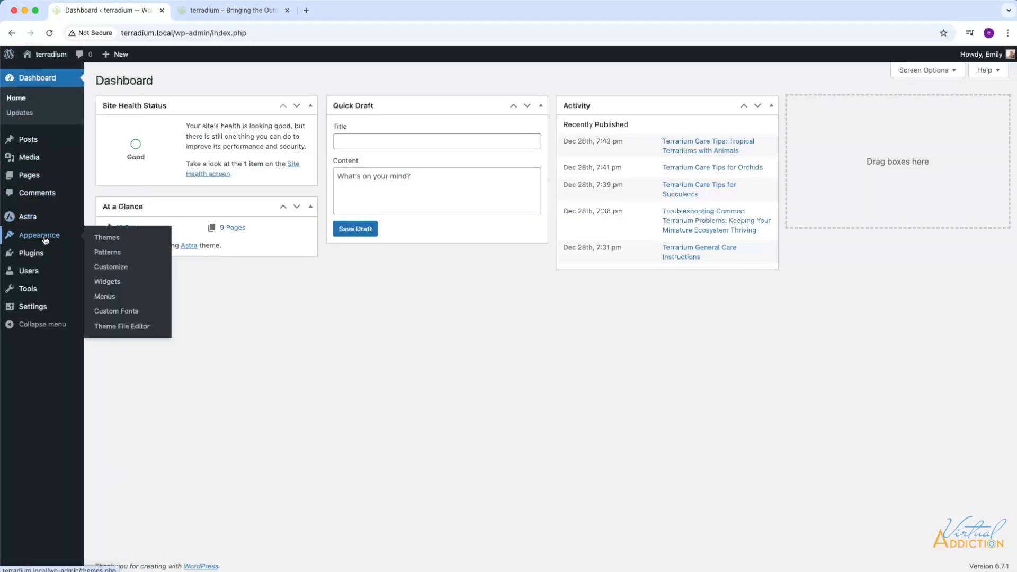
click(124, 269)
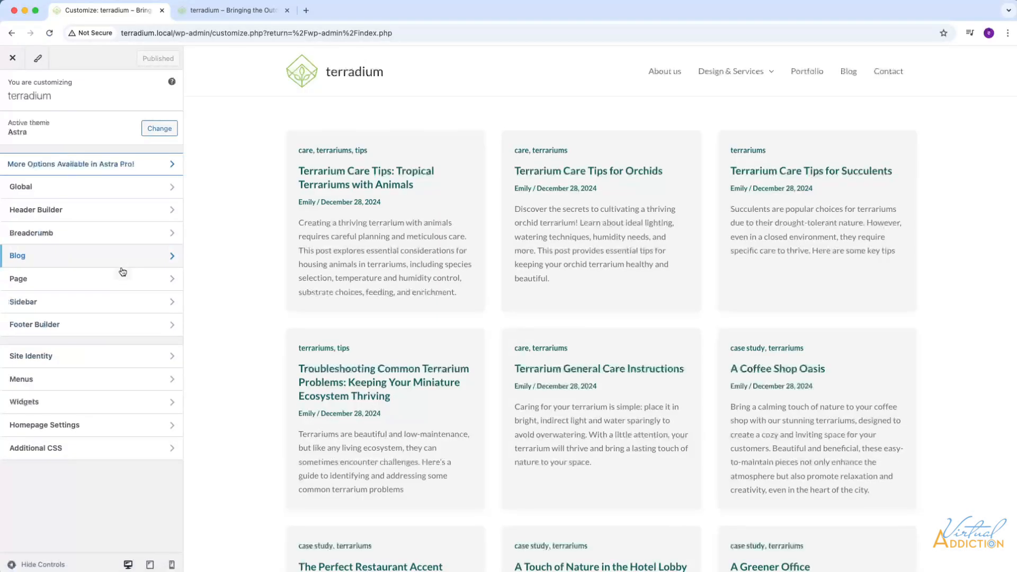
click(66, 329)
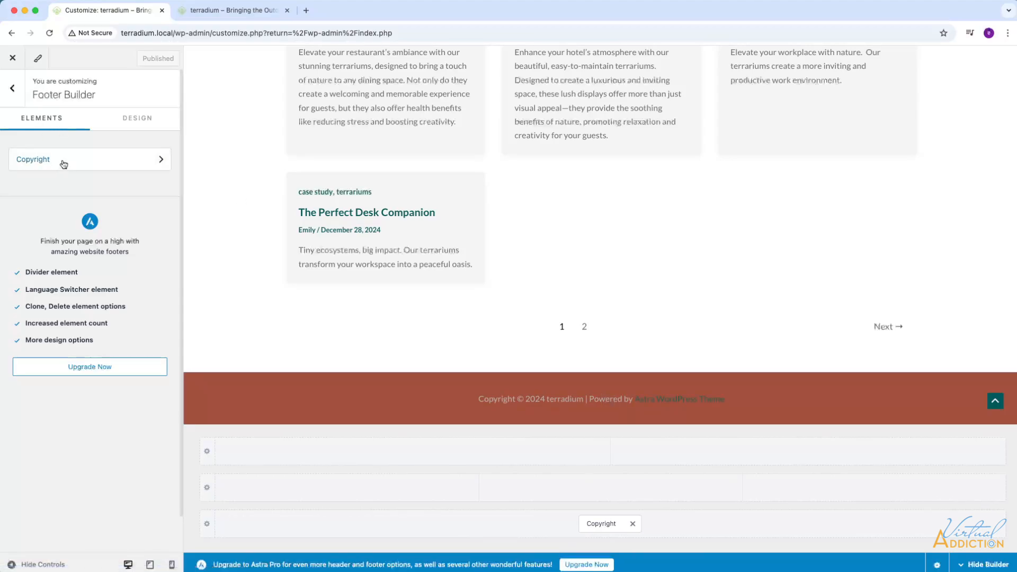
Remove "| Powered by [theme_author]" from the footer's Copyright element, keeping "Copyright [copyright] [current_year] [site_title]".
click(47, 160)
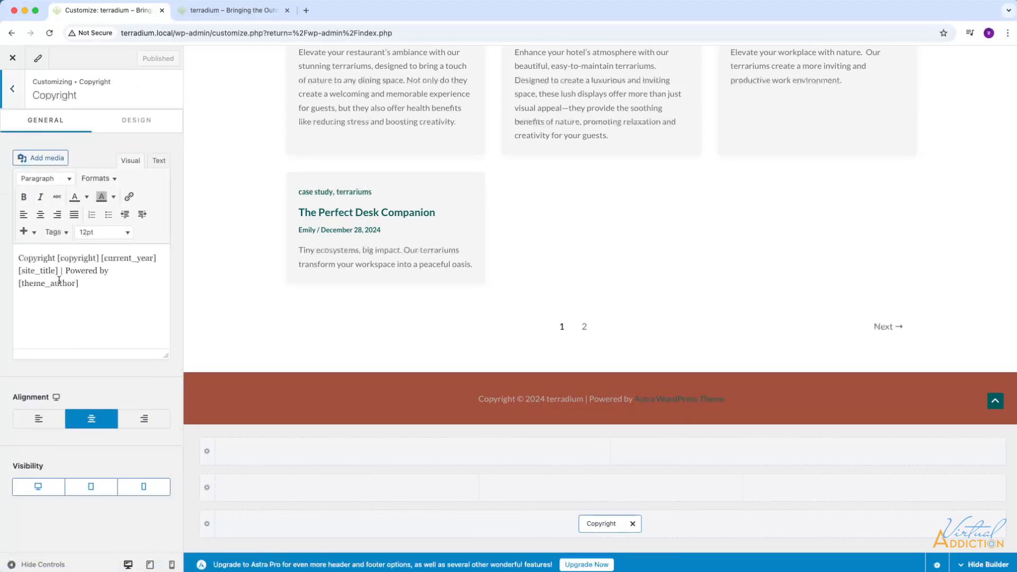
drag(81, 294, 11, 258)
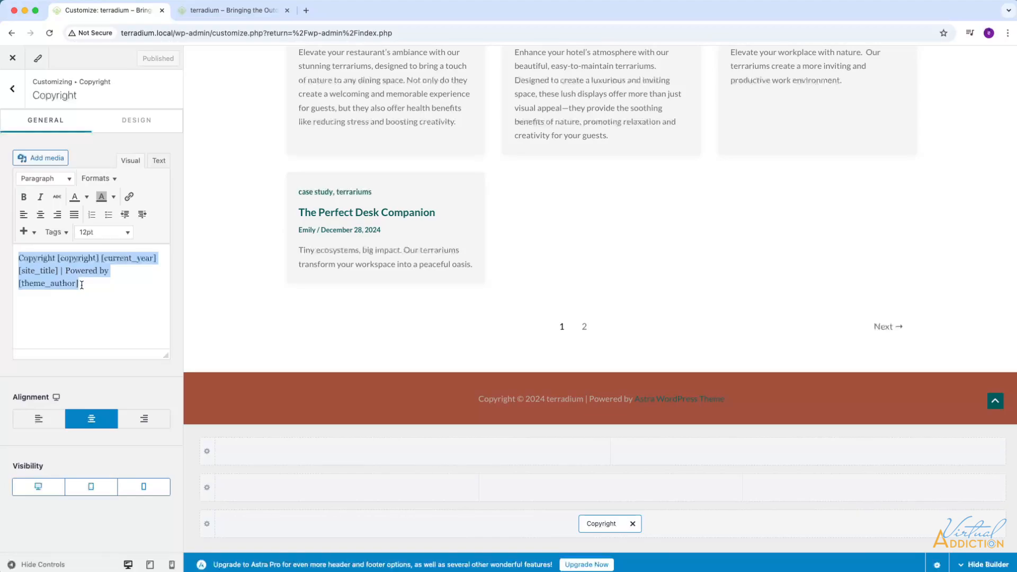
click(65, 271)
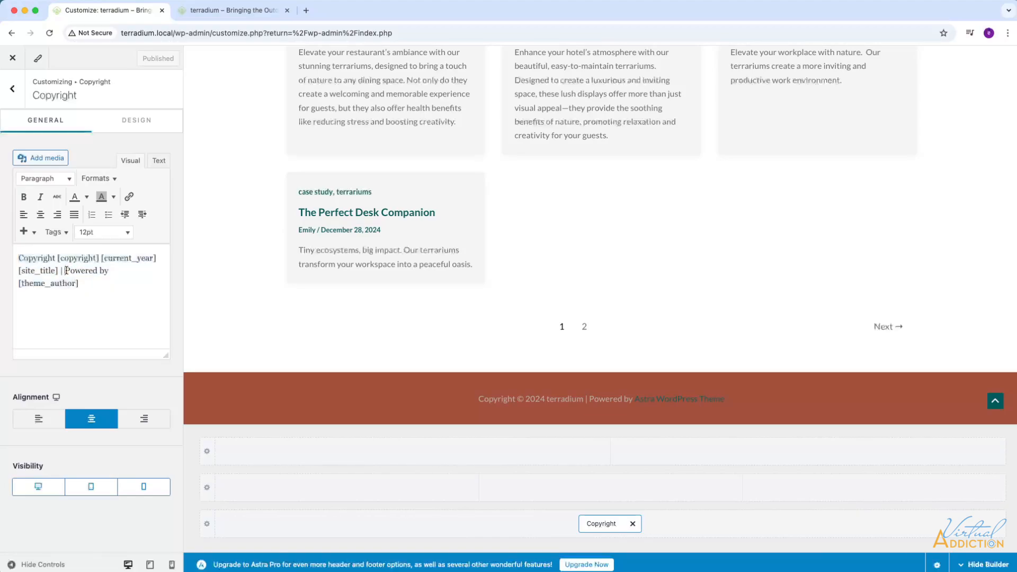
drag(73, 271, 101, 290)
key(BackSpace)
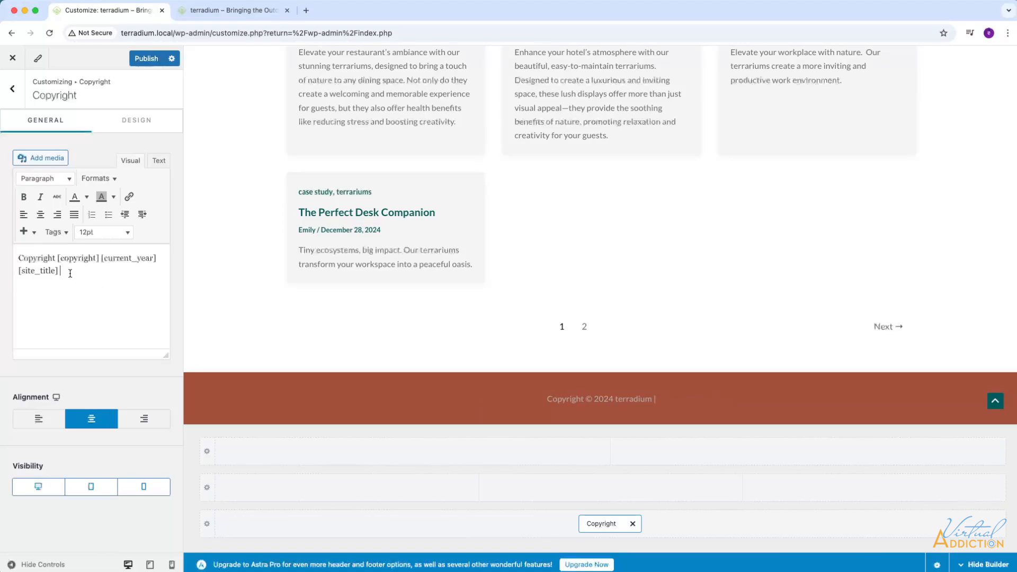
key(BackSpace)
key(BackSpace)
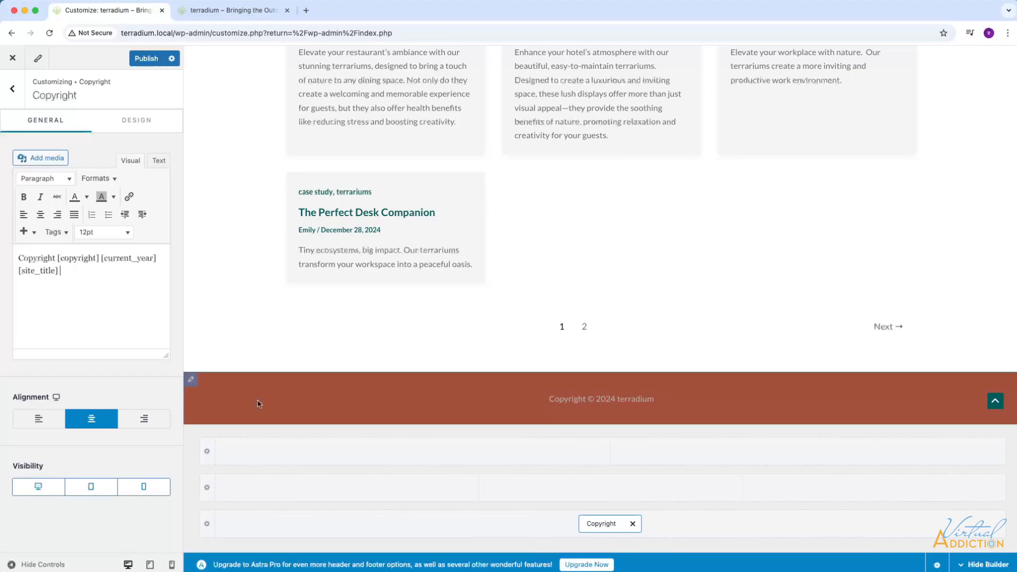
Set the footer copyright text color to white and its font size to 12 px.
click(137, 120)
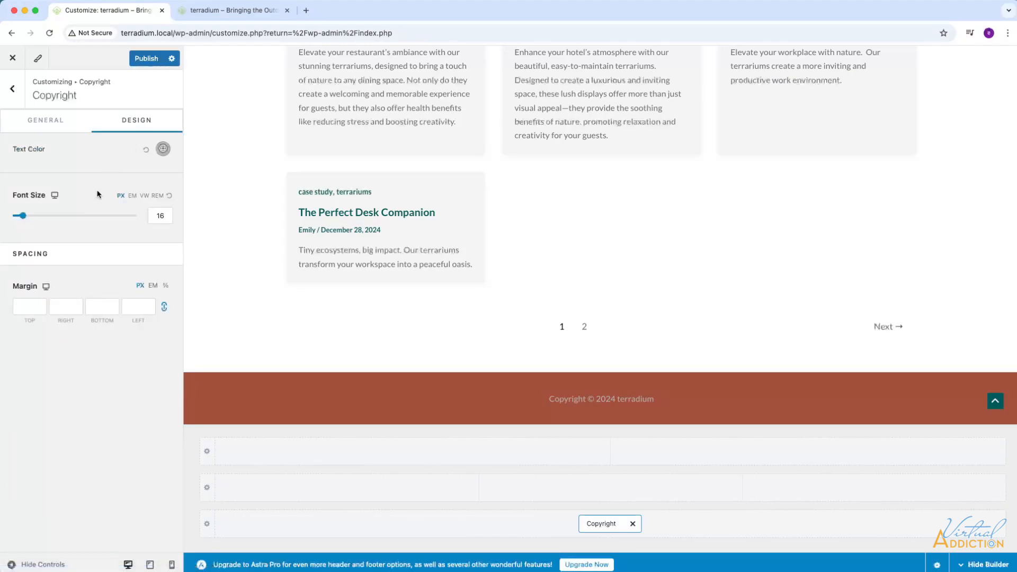
click(164, 152)
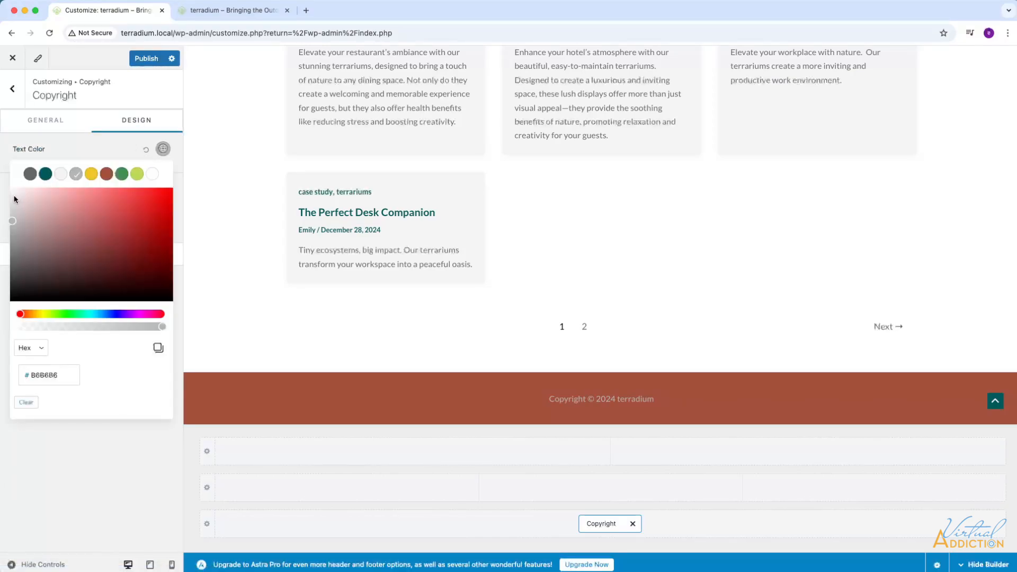
drag(12, 199, 2, 187)
click(1, 180)
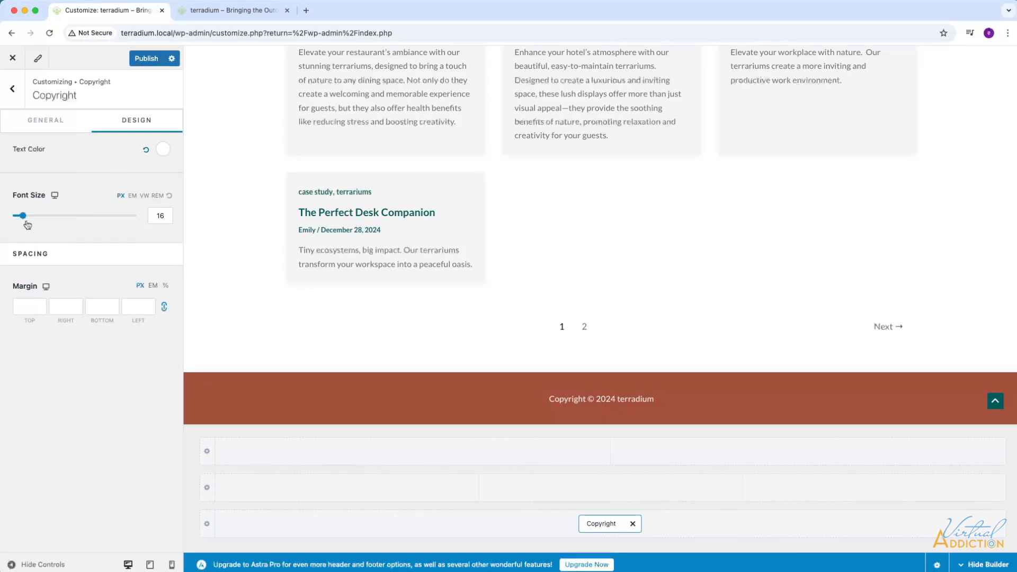
double_click(159, 215)
text(12)
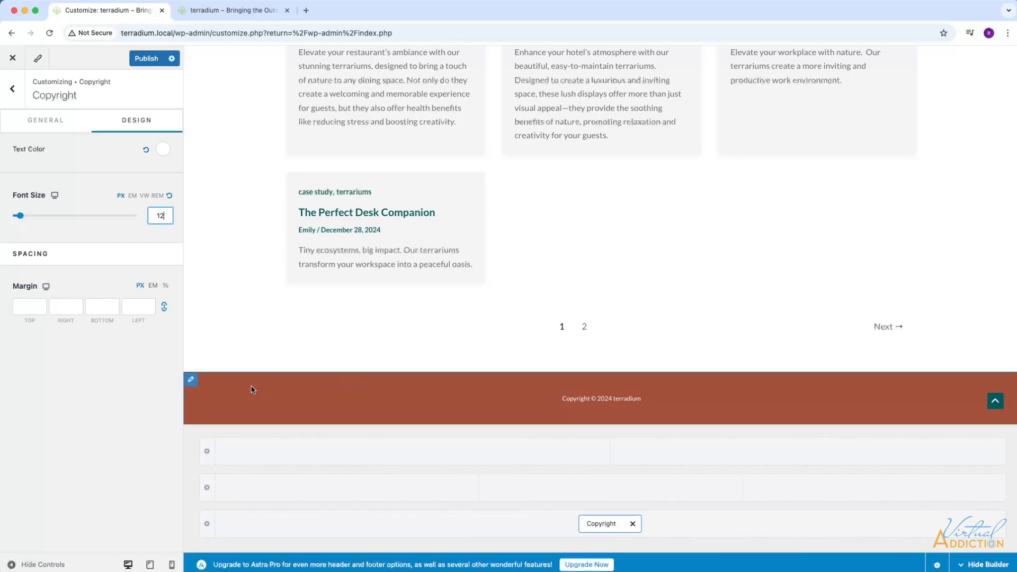
Give the Below Footer row 2 columns and set its height to 40 px.
click(192, 380)
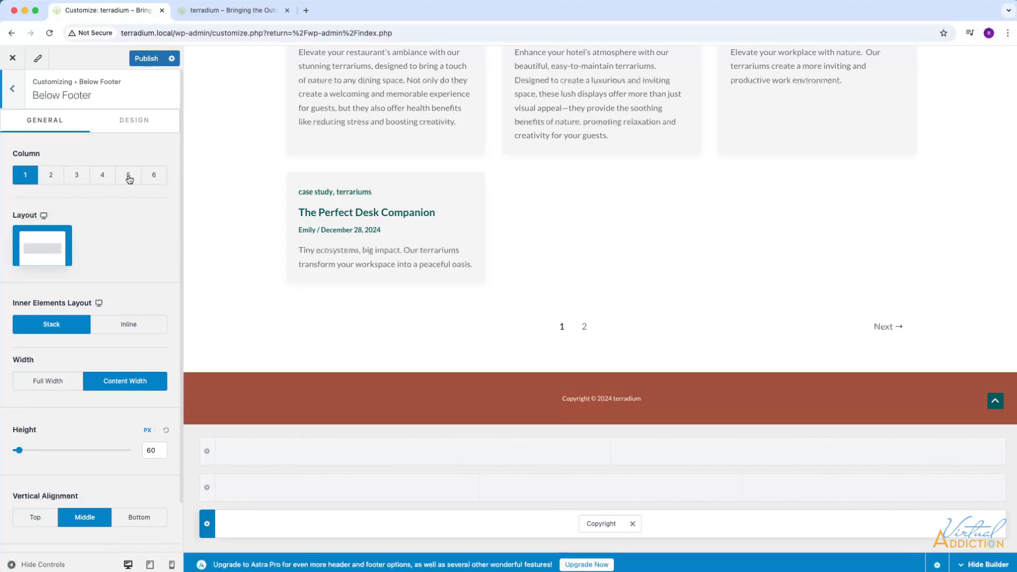
click(51, 177)
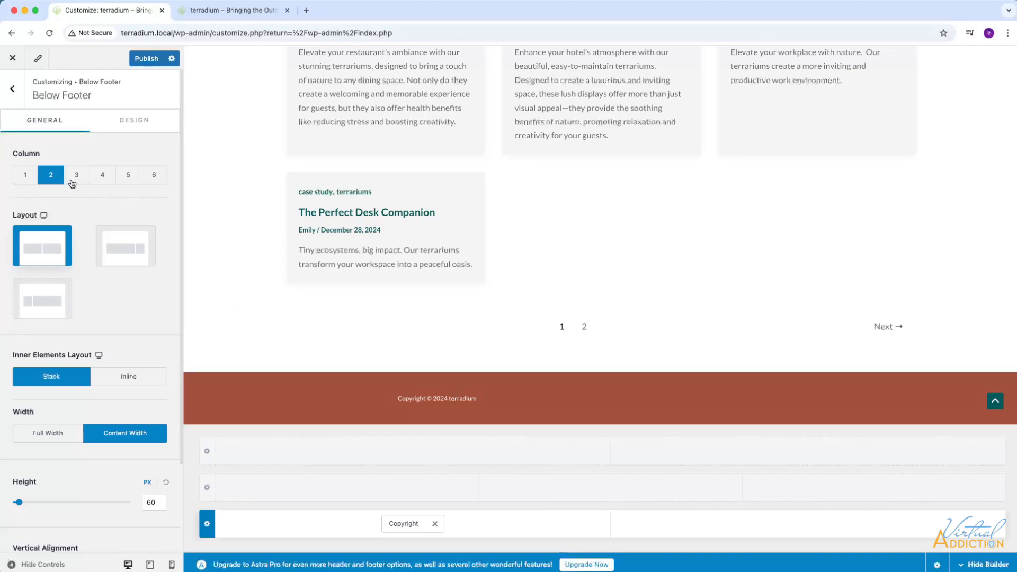
scroll(106, 415, down, 3)
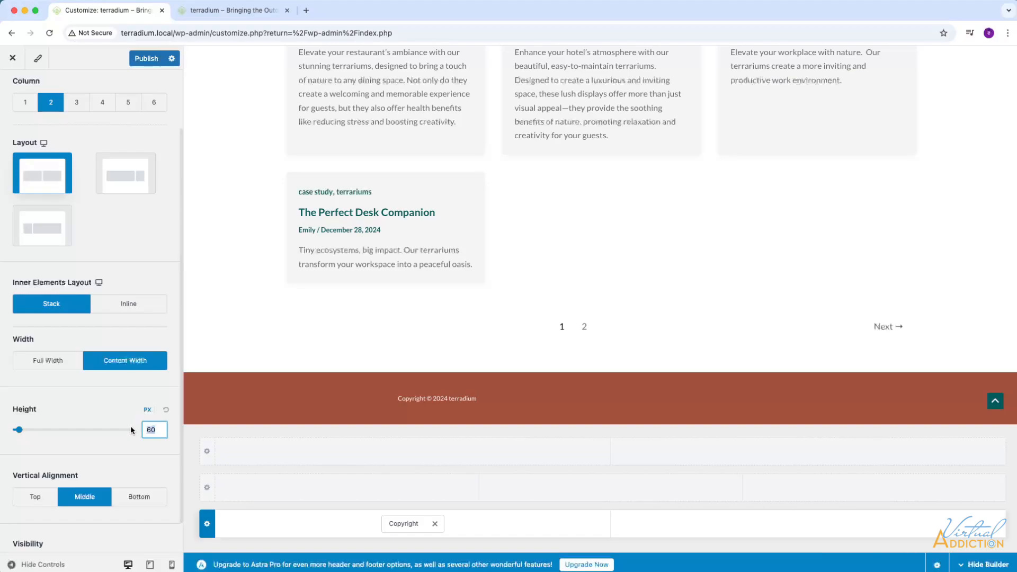
text(40)
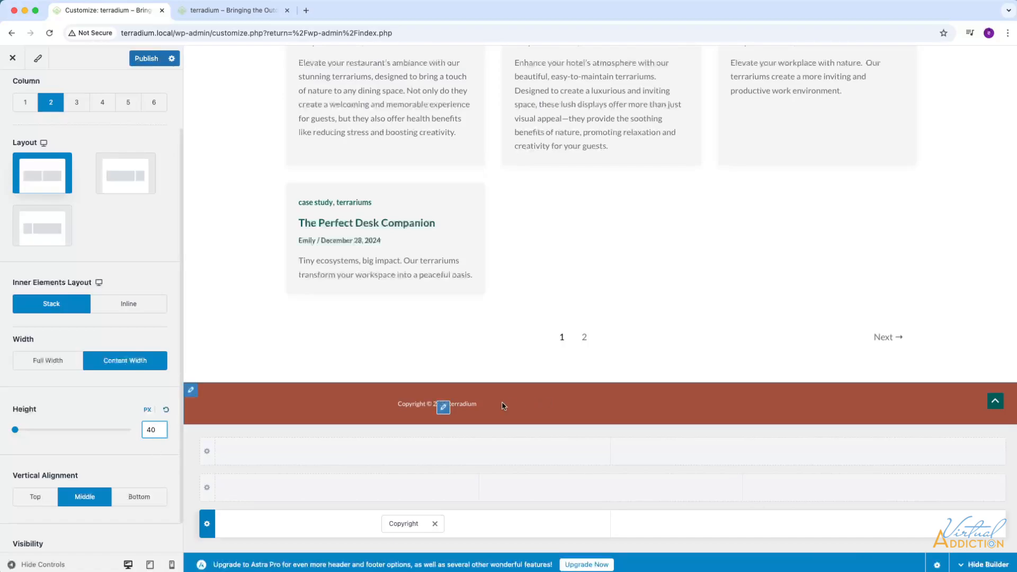
Change the Below Footer row's background color to the palette green 448E53.
scroll(102, 424, down, 1)
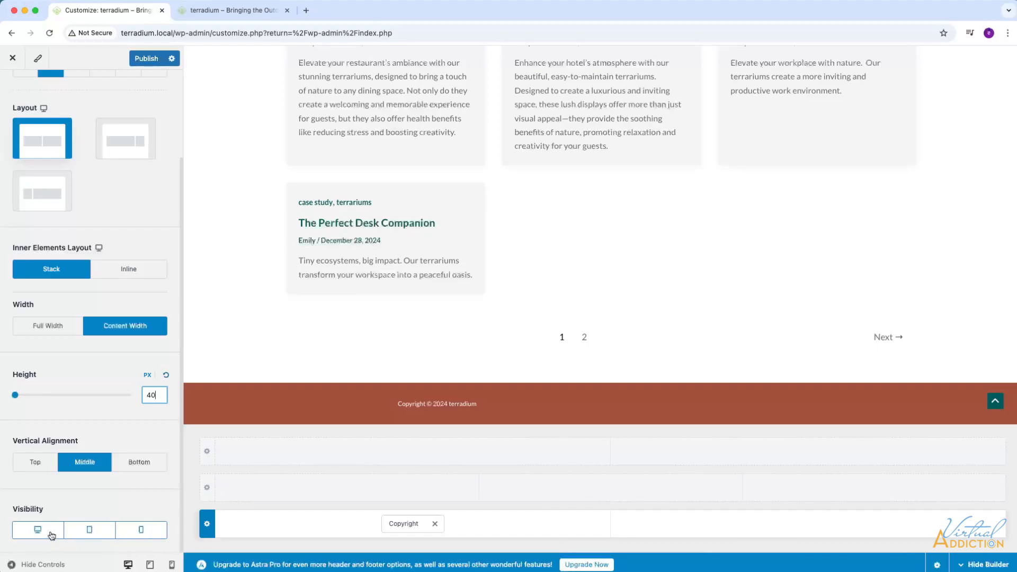
scroll(103, 237, up, 3)
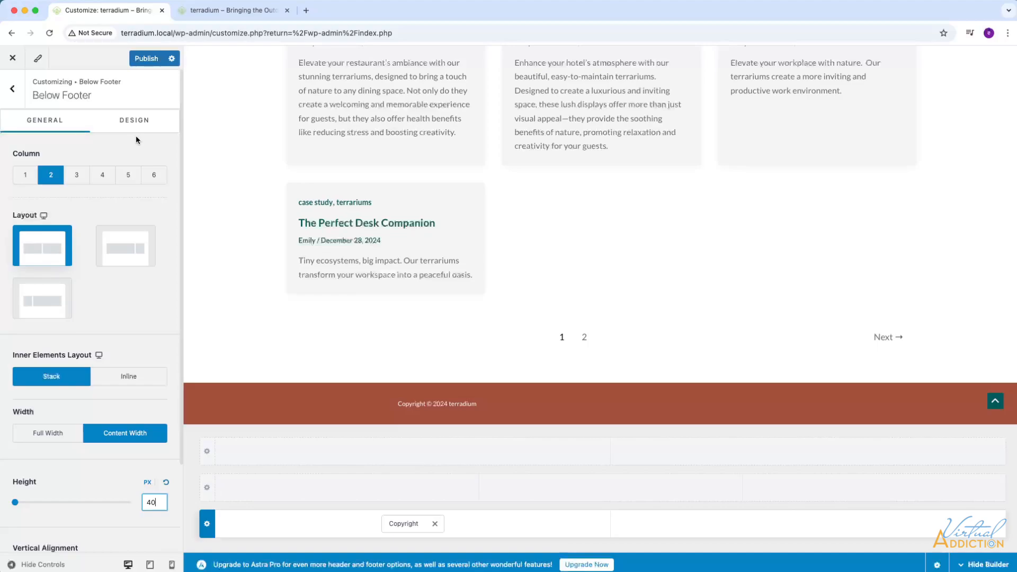
mouse_move(444, 411)
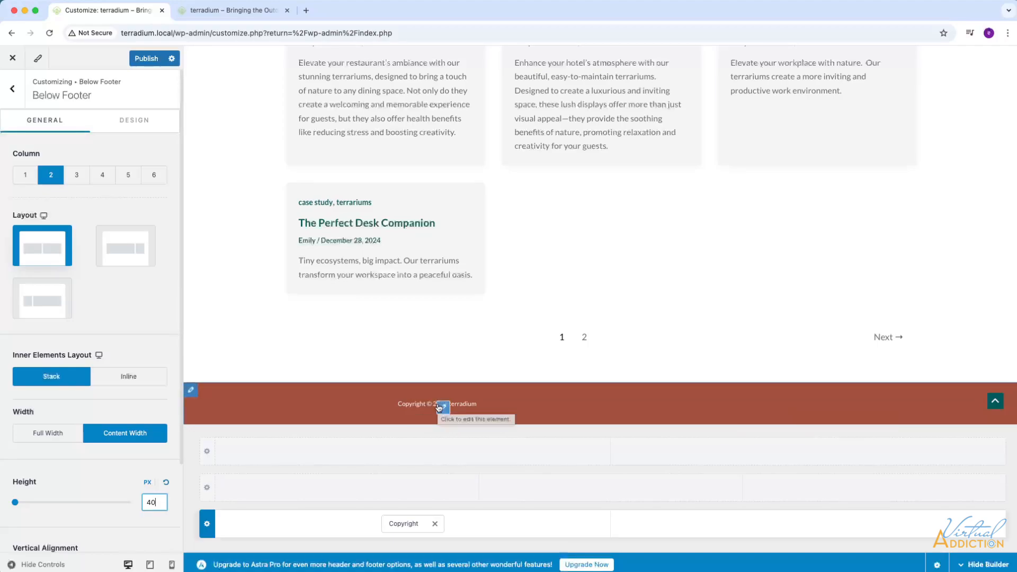
click(410, 404)
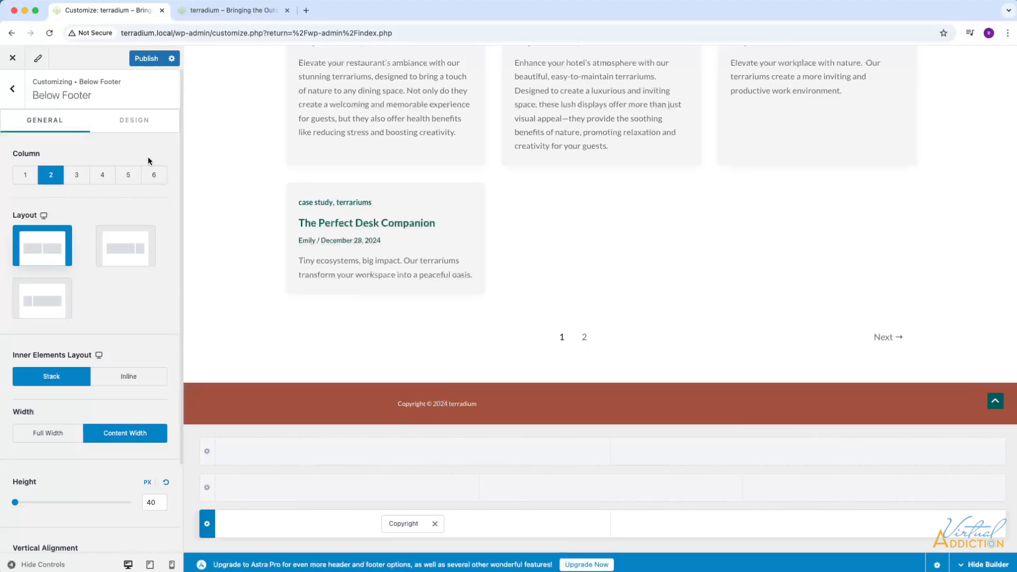
click(132, 126)
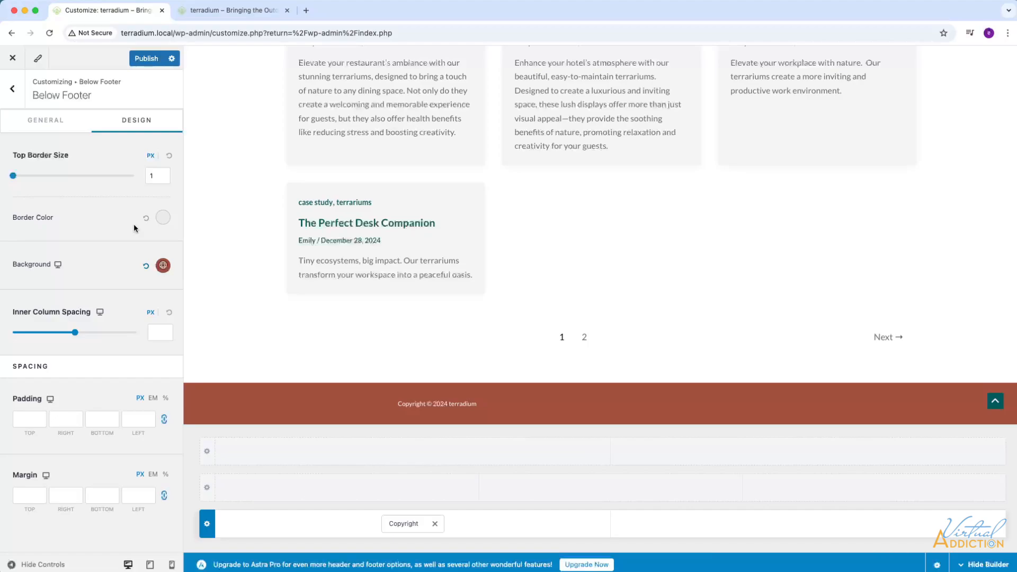
mouse_move(211, 387)
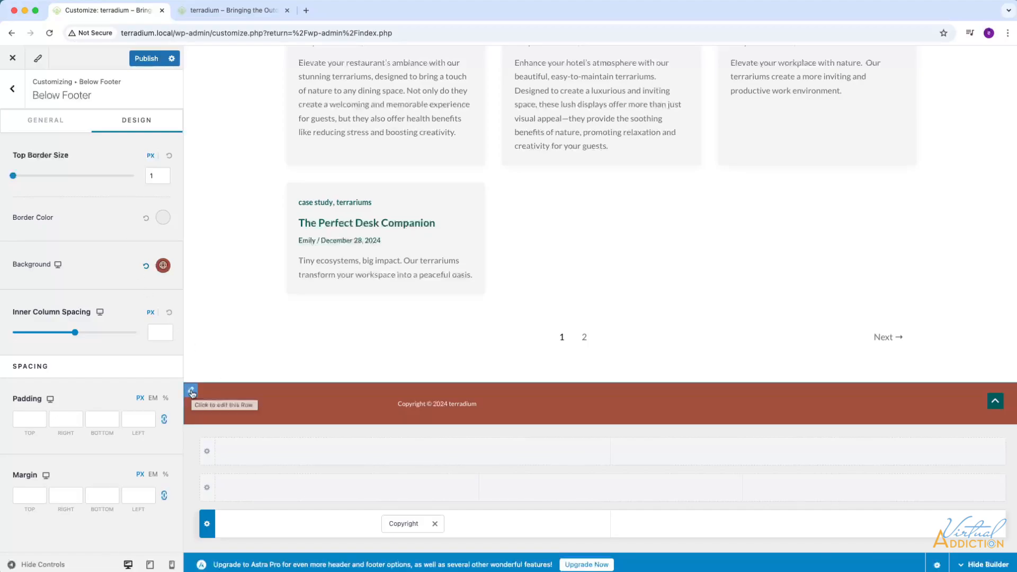
click(163, 266)
click(120, 318)
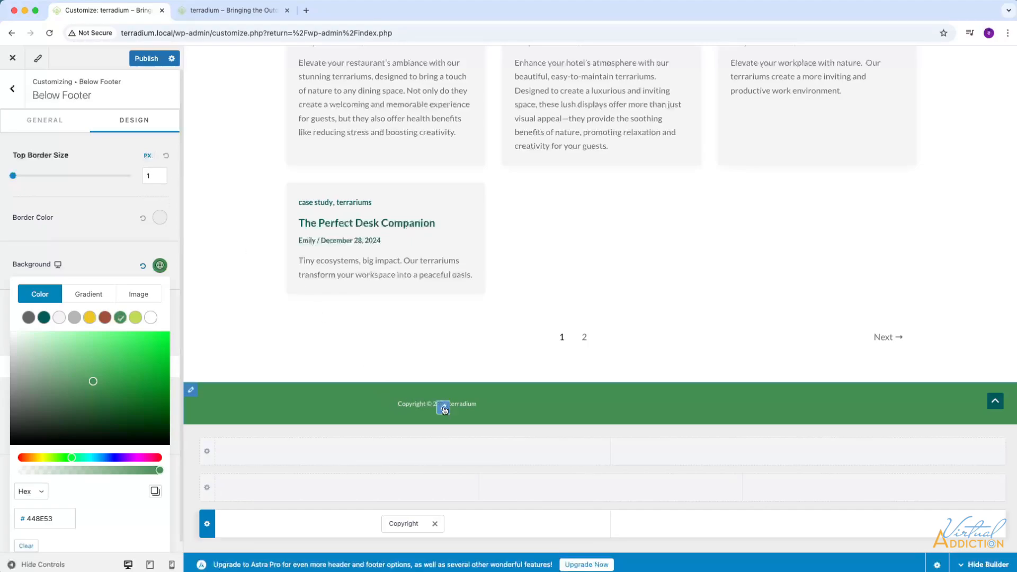
Left-align the footer copyright text and add a Social element to the second column of the Below Footer row.
click(444, 408)
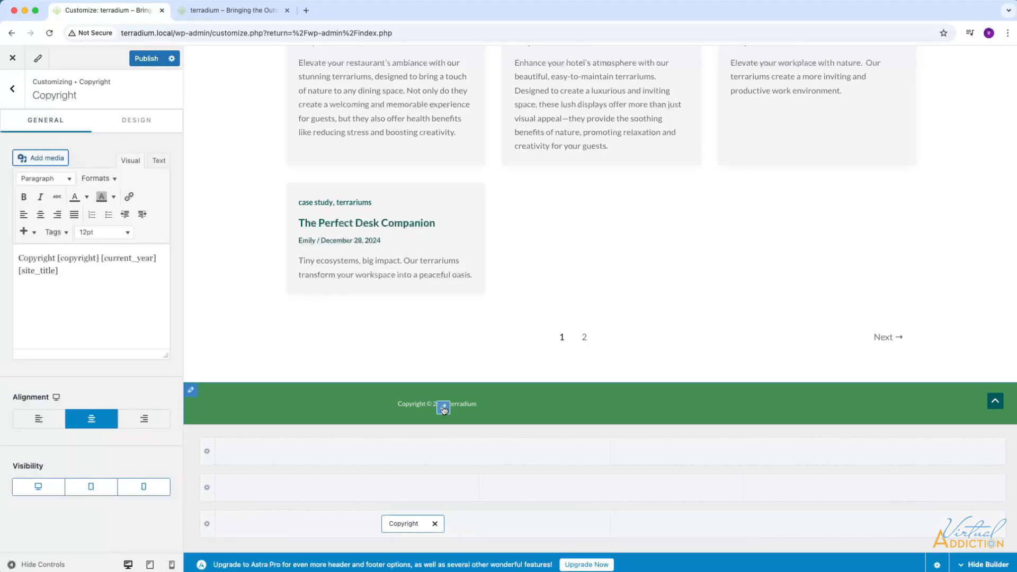
click(40, 419)
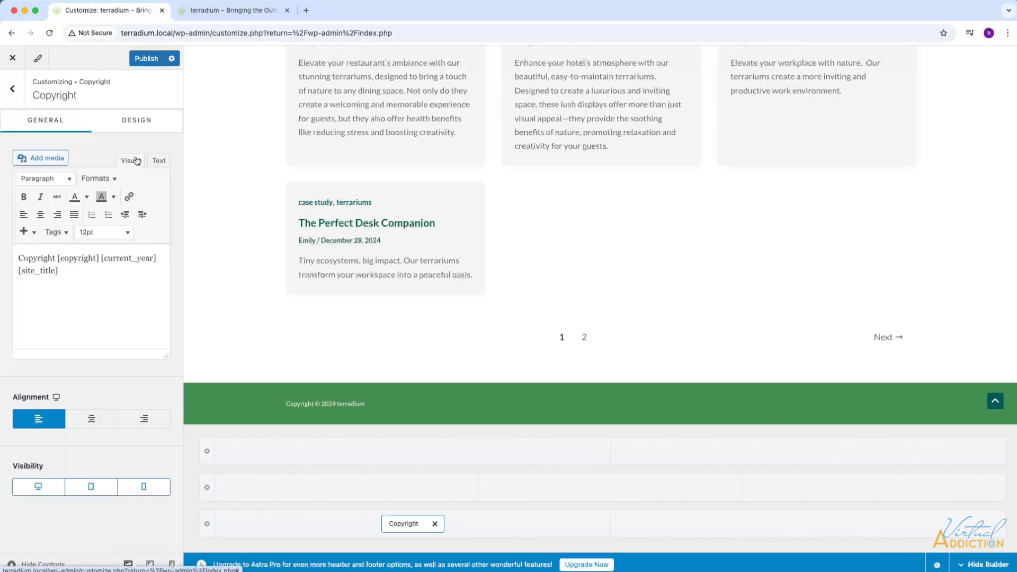
click(192, 392)
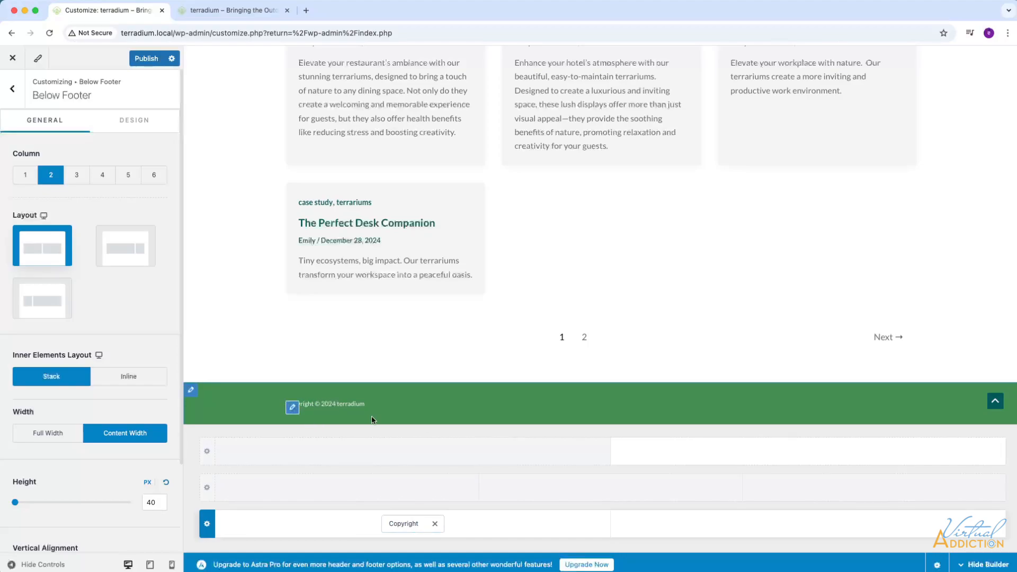
click(810, 525)
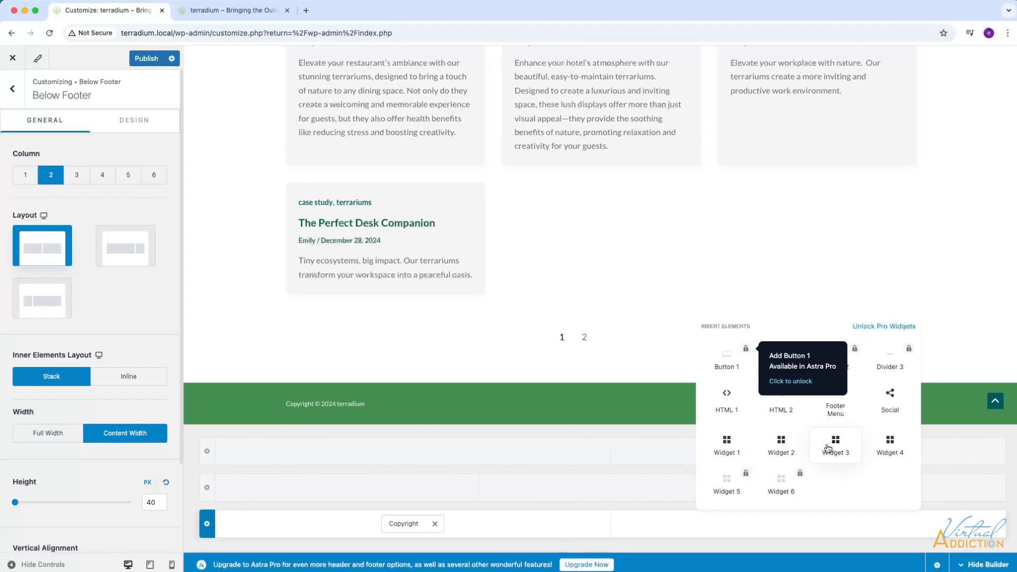
click(882, 414)
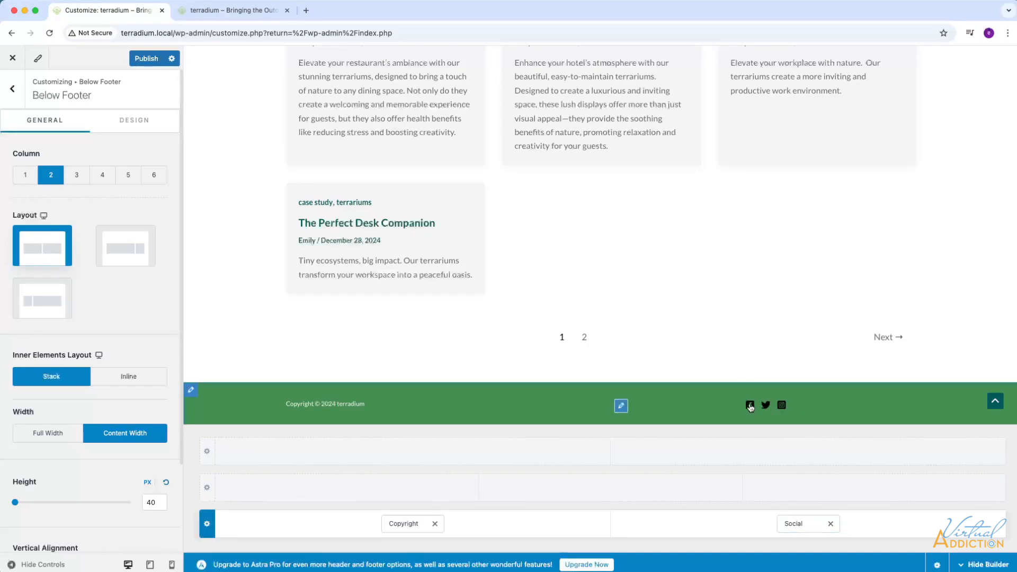
Put Instagram first among the footer social icons and replace Twitter with YouTube.
click(621, 407)
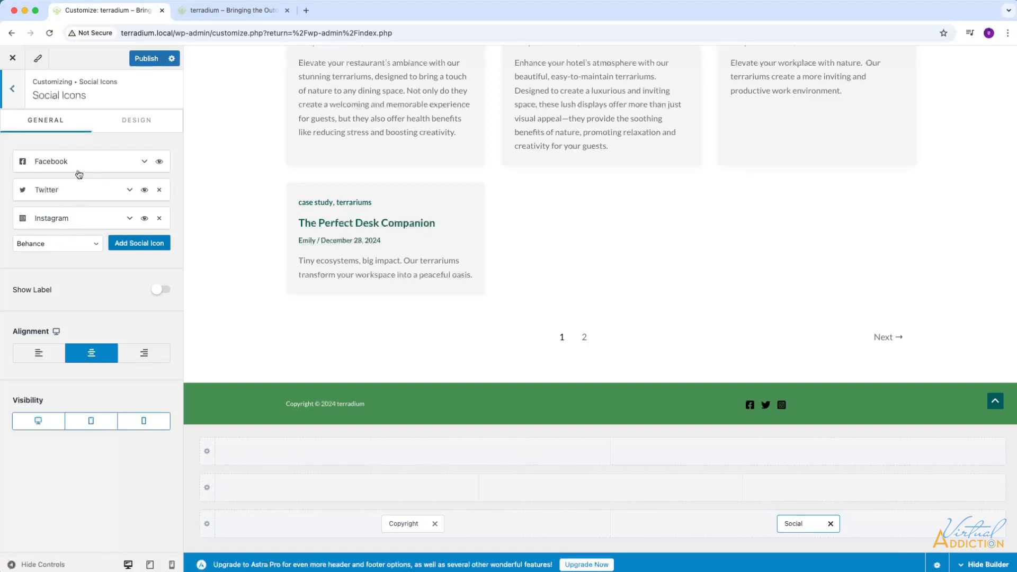
drag(35, 218, 59, 170)
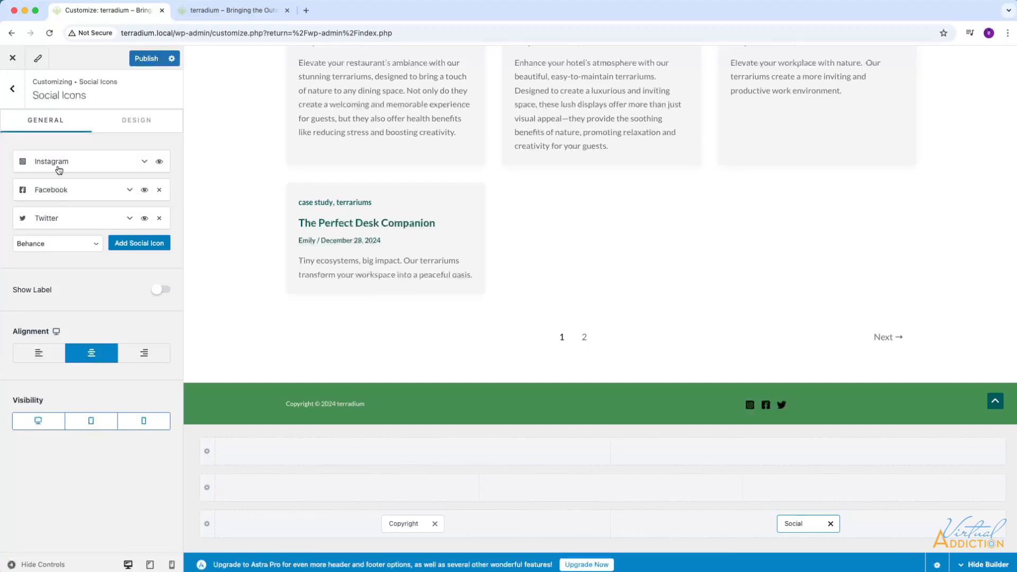
click(159, 221)
click(92, 218)
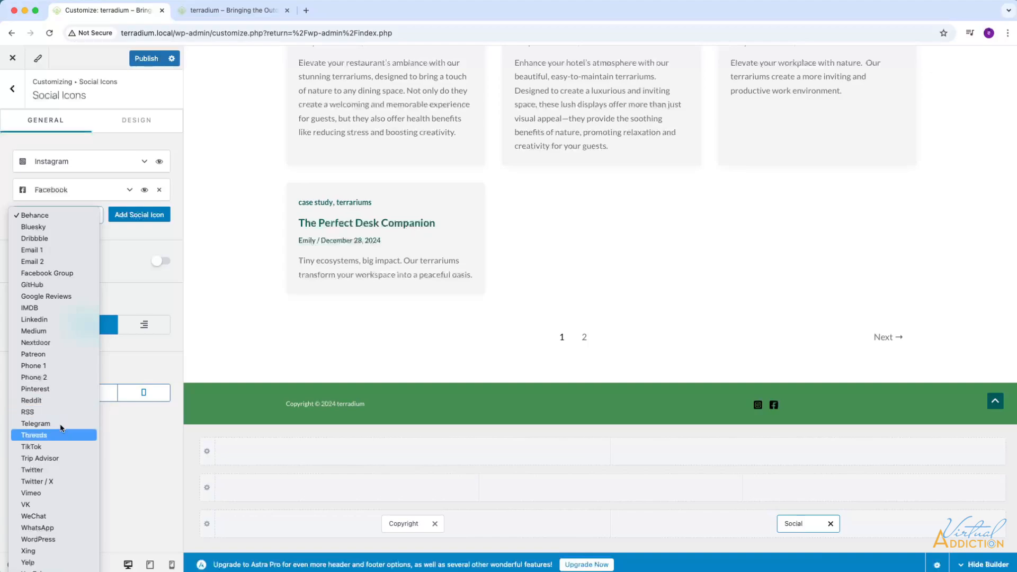
click(37, 561)
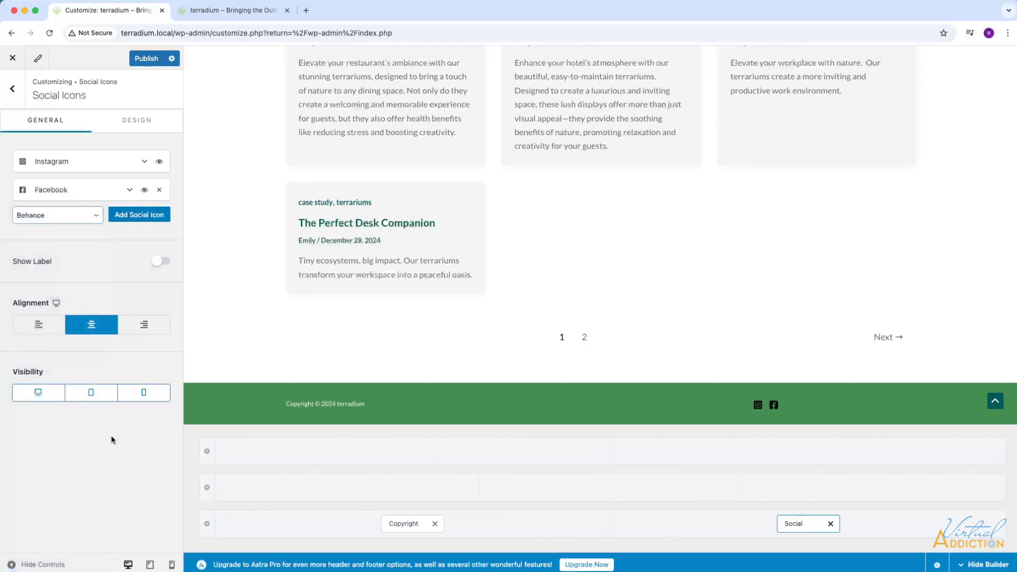
click(138, 220)
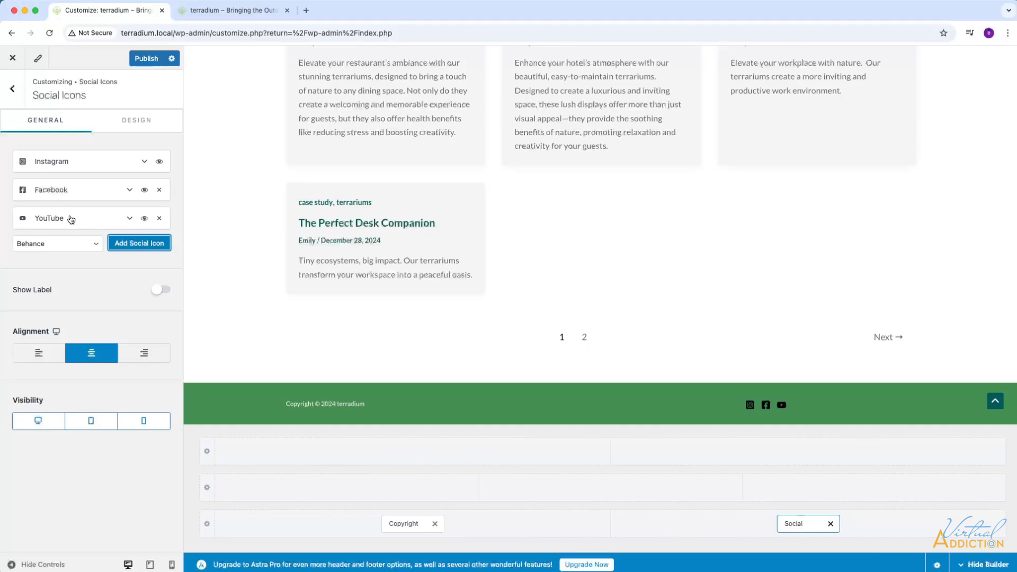
Preview the social icon labels, hide them again and align the social icons to the right.
click(161, 290)
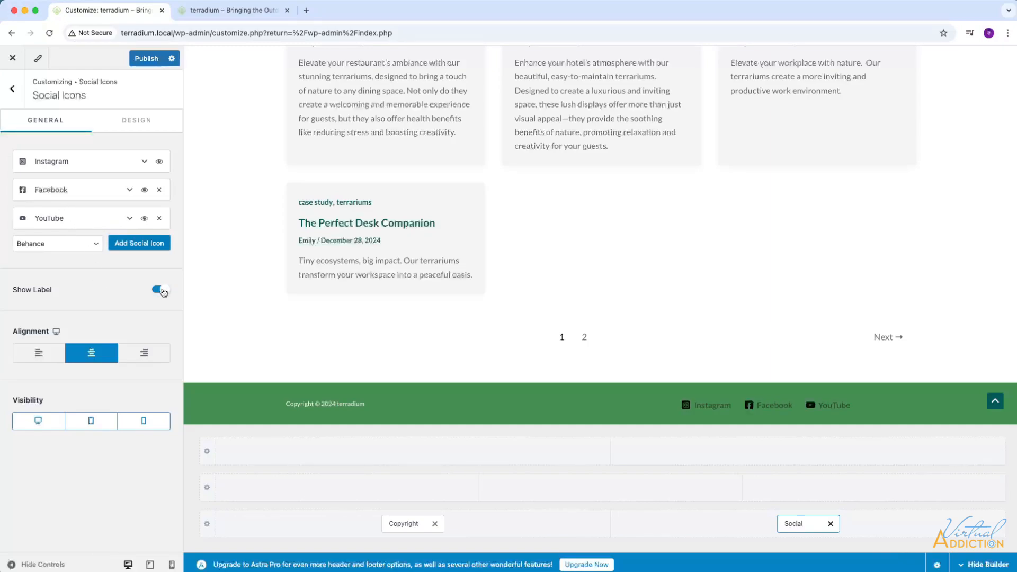
click(163, 290)
click(150, 357)
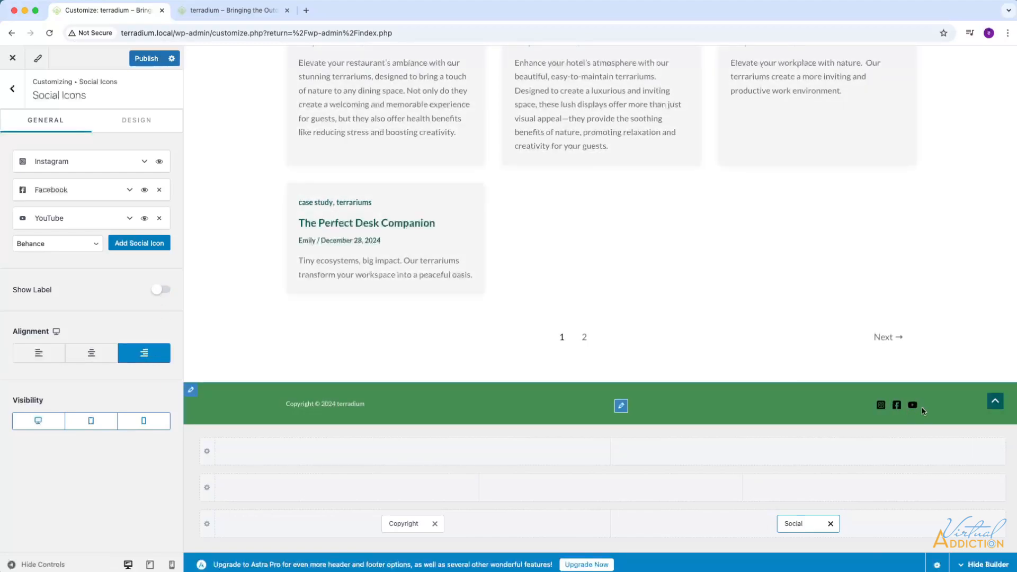
Set the social icons' normal color to white FFFFFF and their hover color to the palette's light green.
click(141, 126)
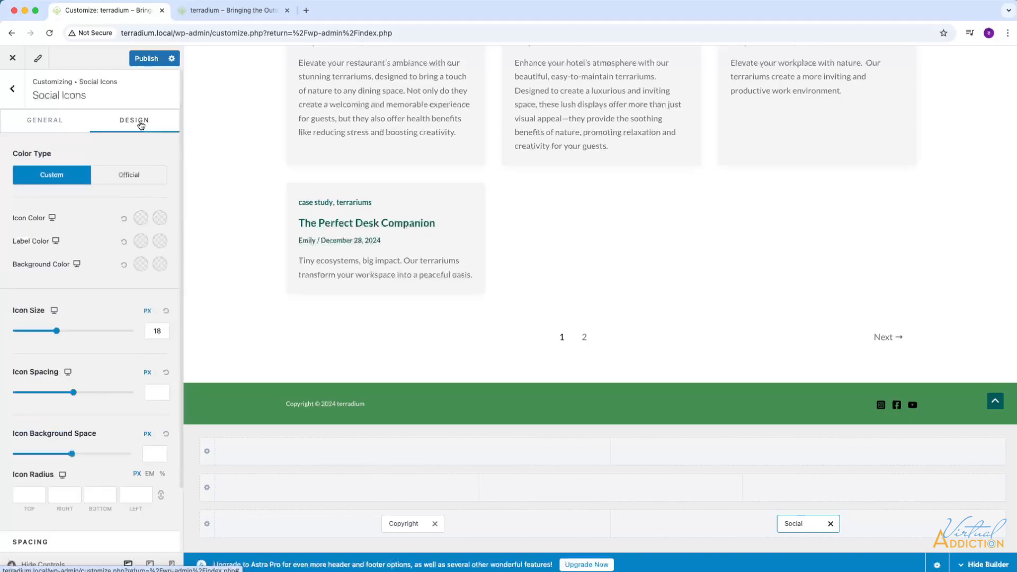
click(141, 217)
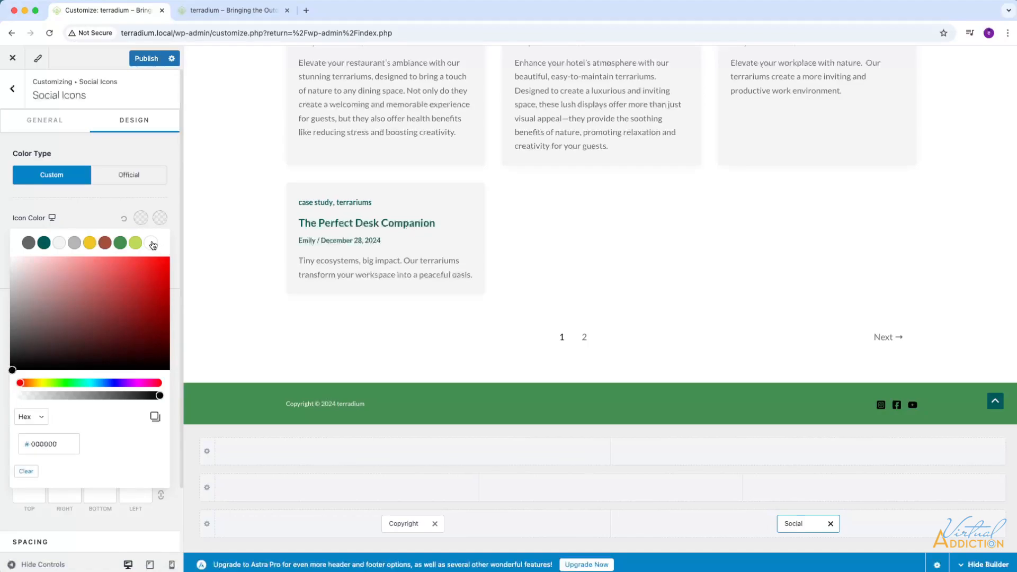
click(151, 243)
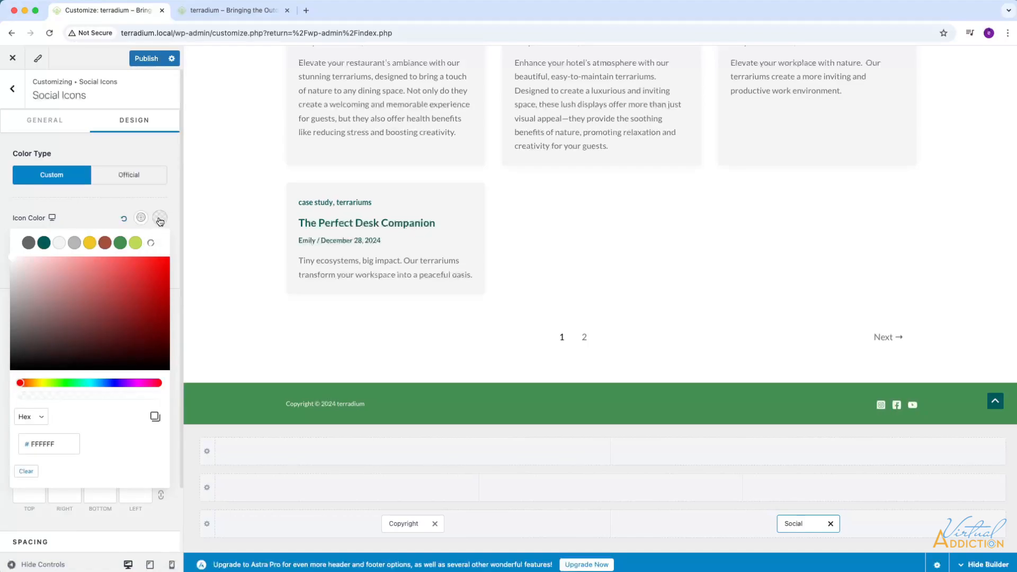
click(160, 218)
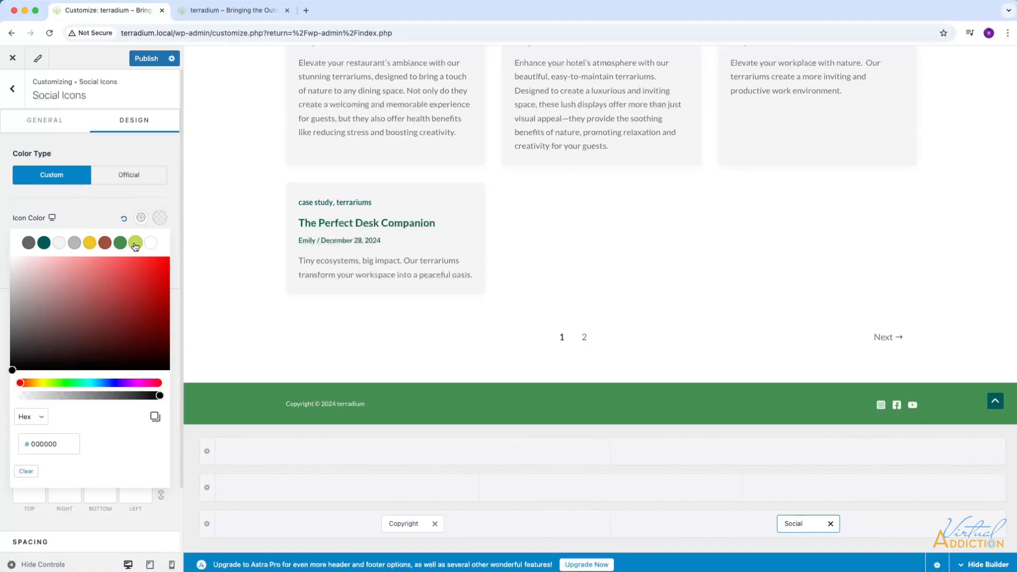
click(136, 244)
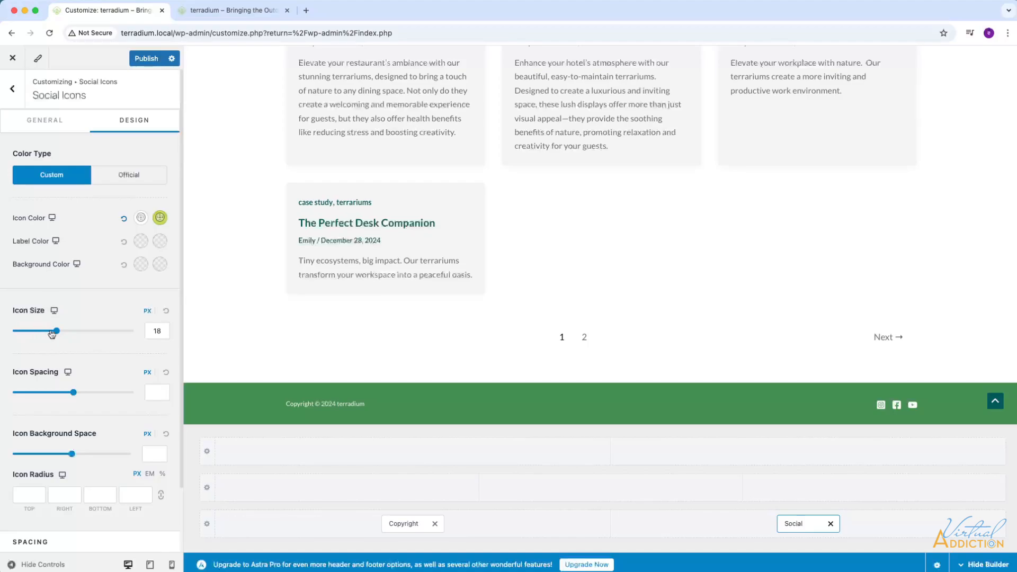
Set the social icon size to 22 px and the icon spacing to 16 px, and publish the changes.
drag(59, 333, 66, 333)
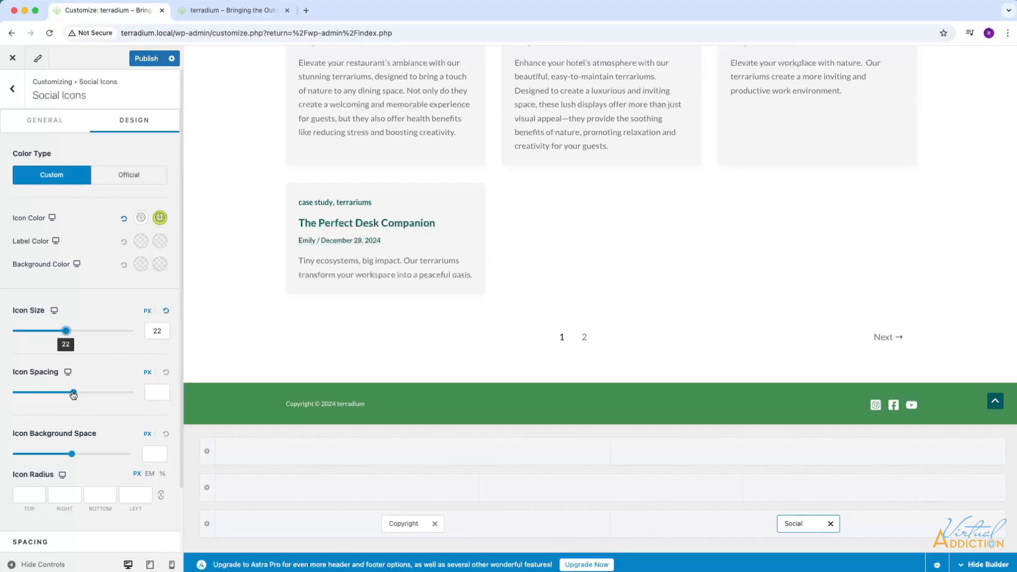
drag(73, 393, 54, 393)
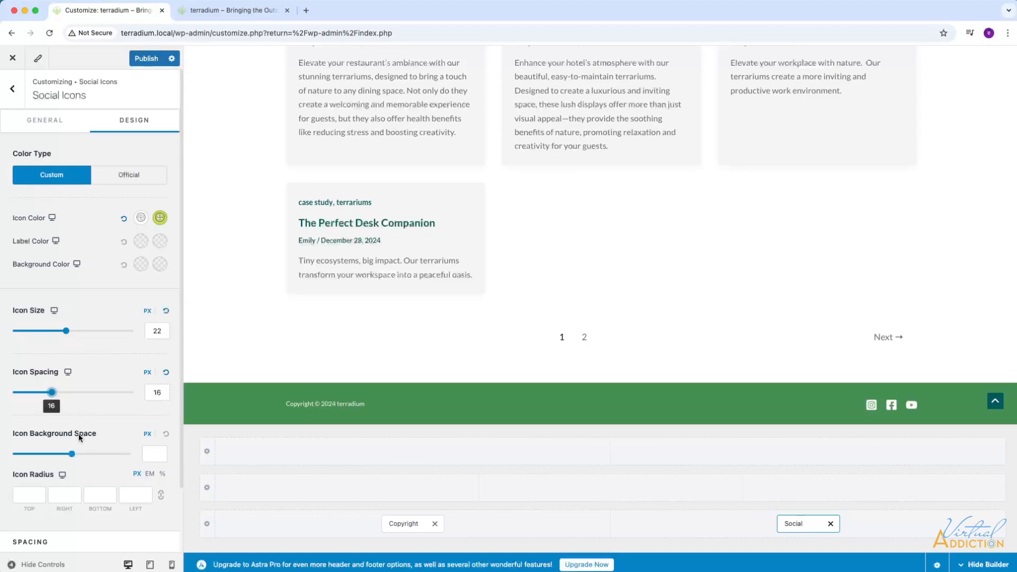
click(46, 121)
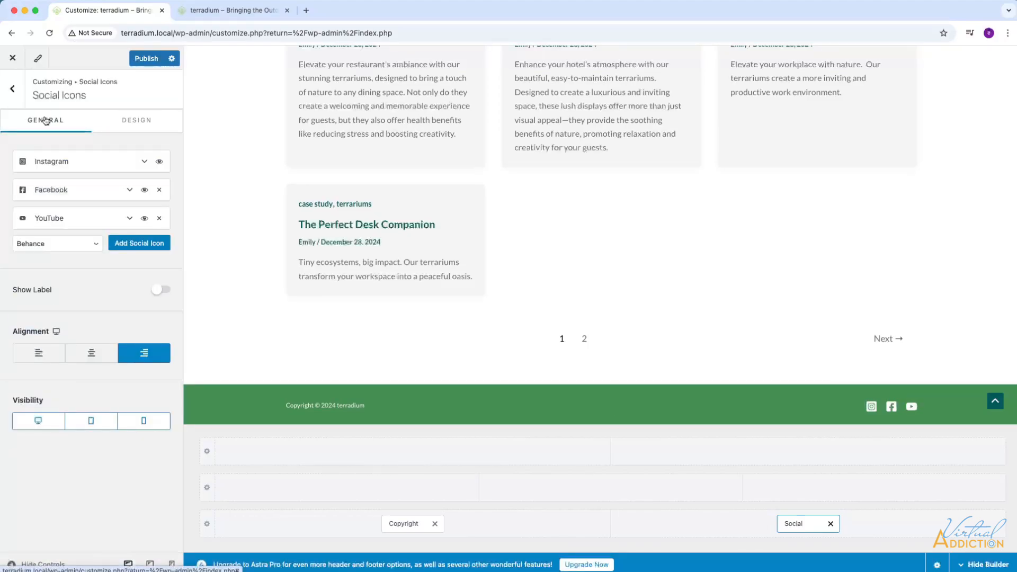
click(134, 120)
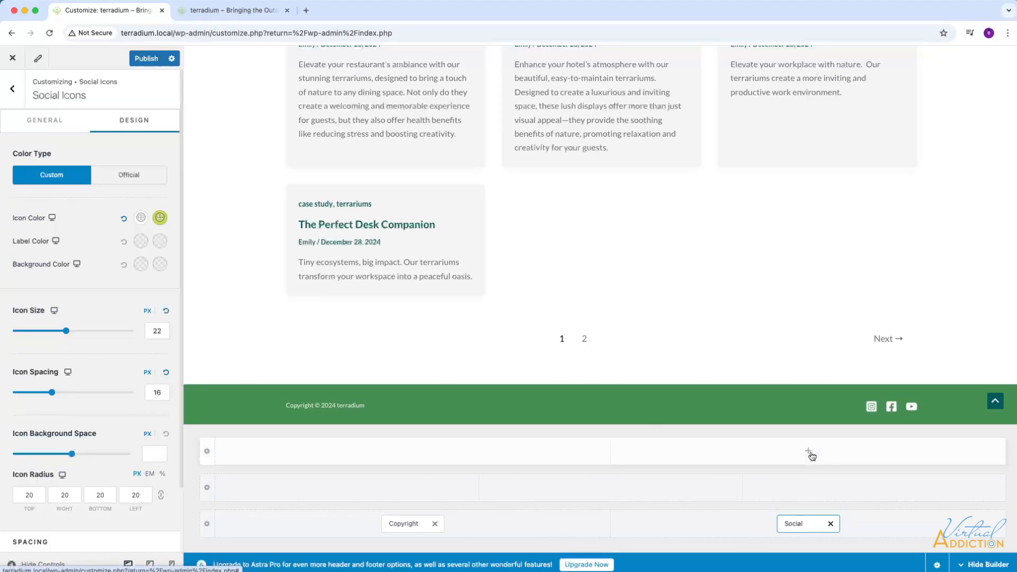
click(138, 60)
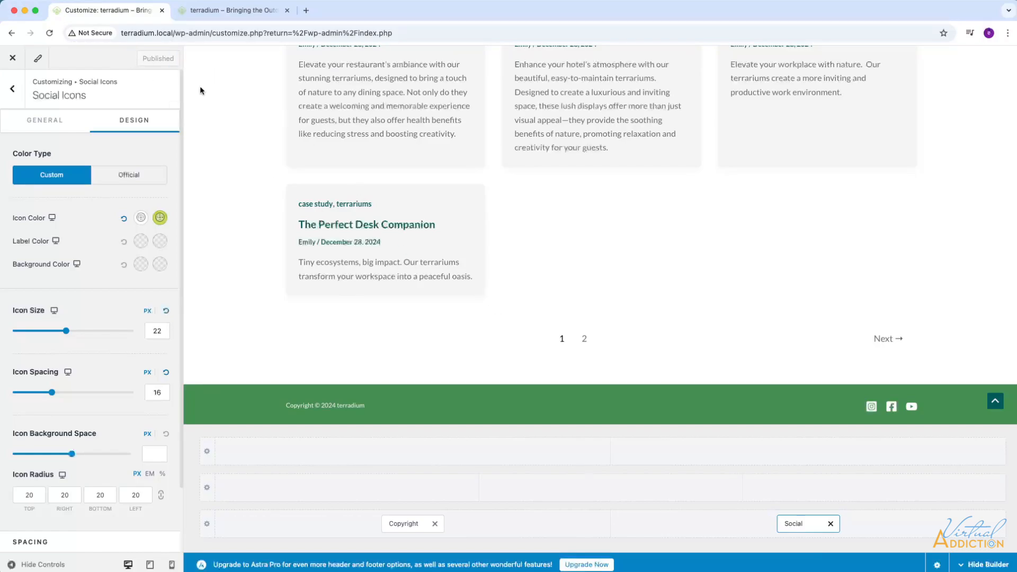
Check the Design & Services submenu and the footer on the live terradium site.
click(219, 10)
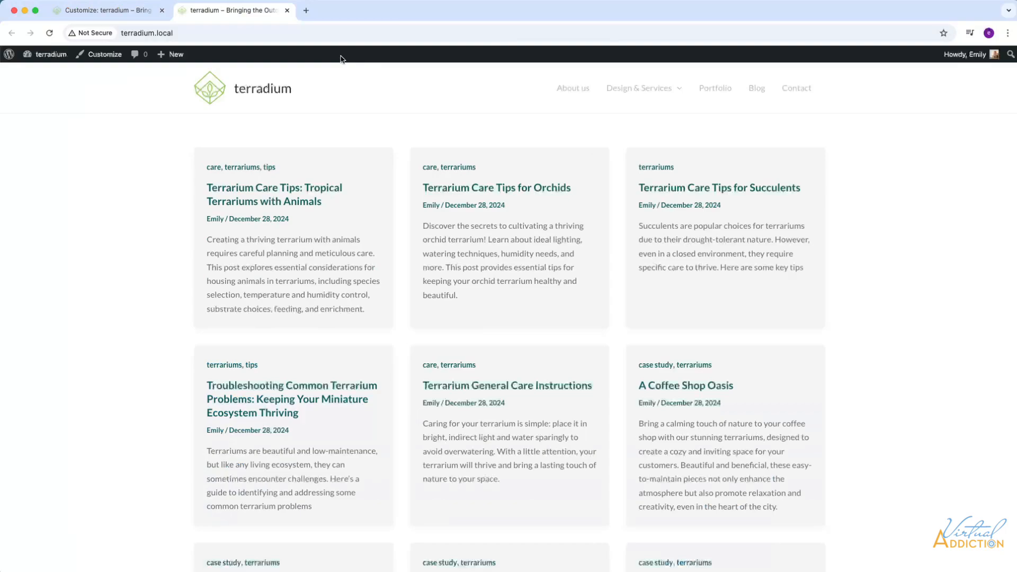
mouse_move(619, 109)
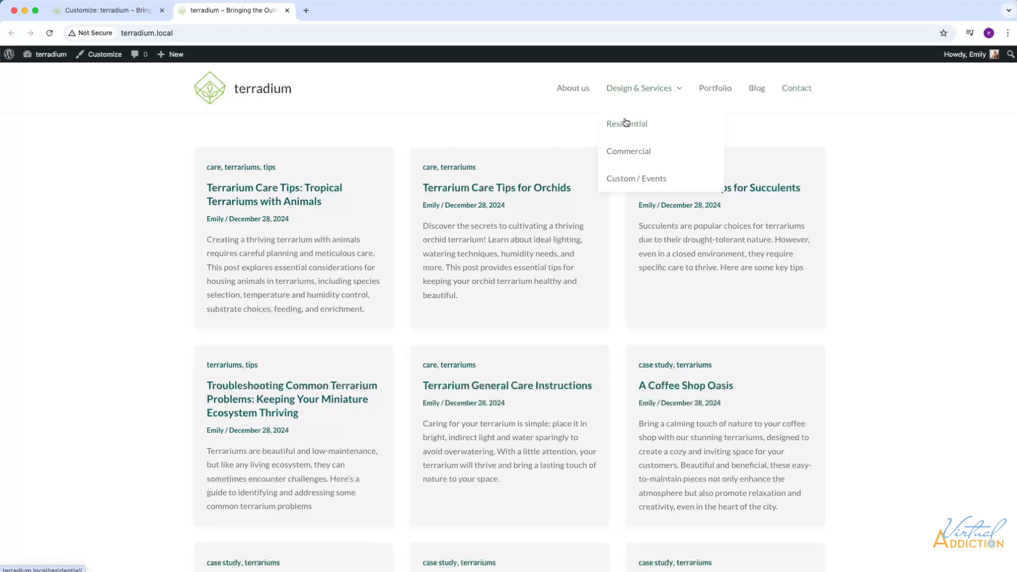
scroll(947, 392, down, 8)
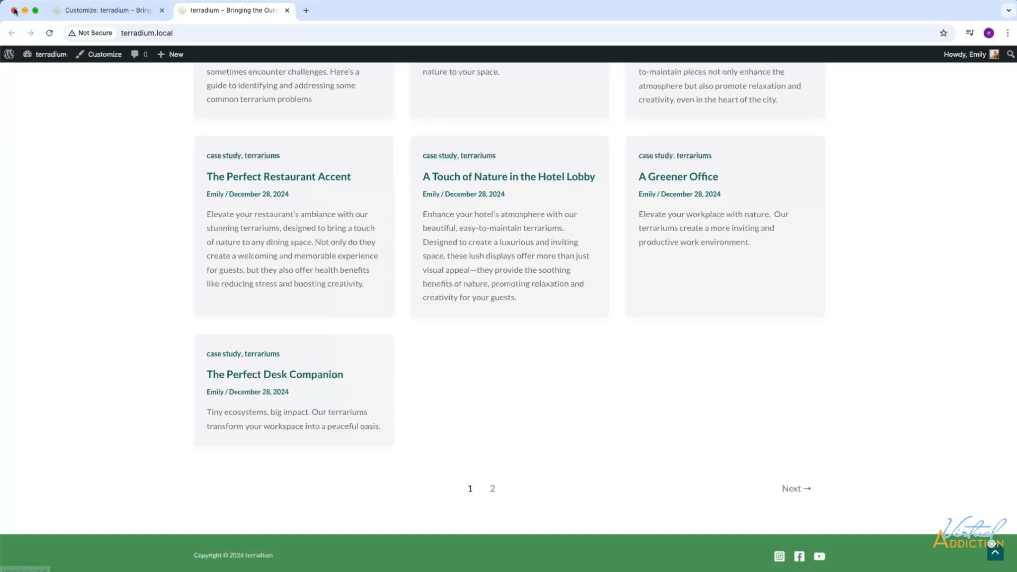
Return to the customizer and view the Primary Footer row settings, followed by the Below Footer row settings.
click(103, 16)
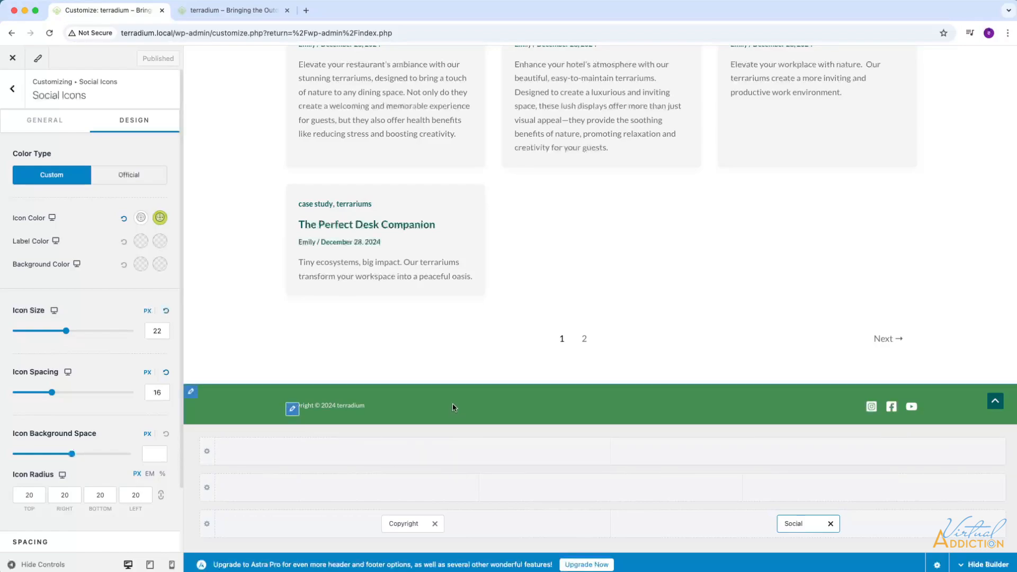
click(207, 488)
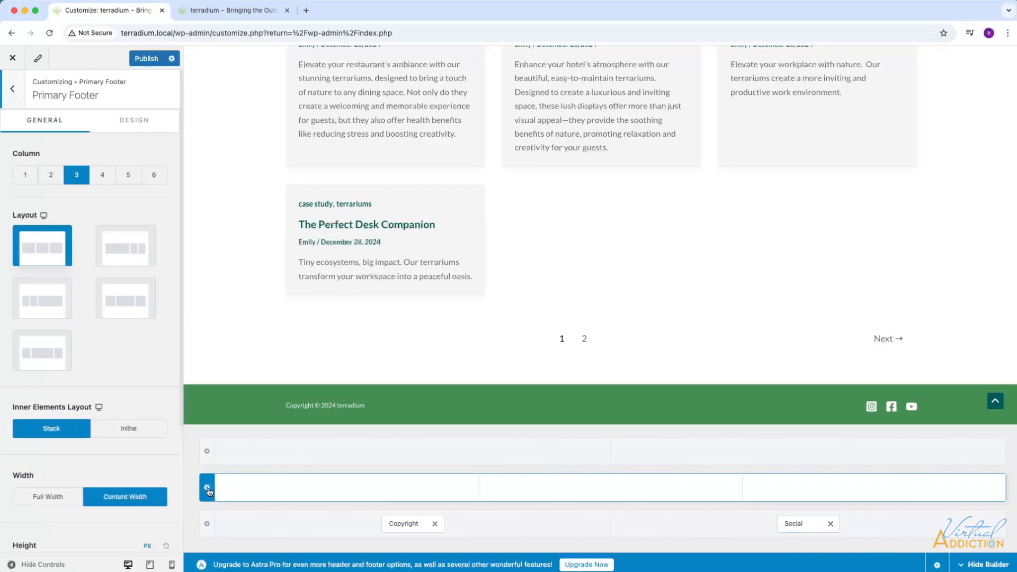
click(207, 523)
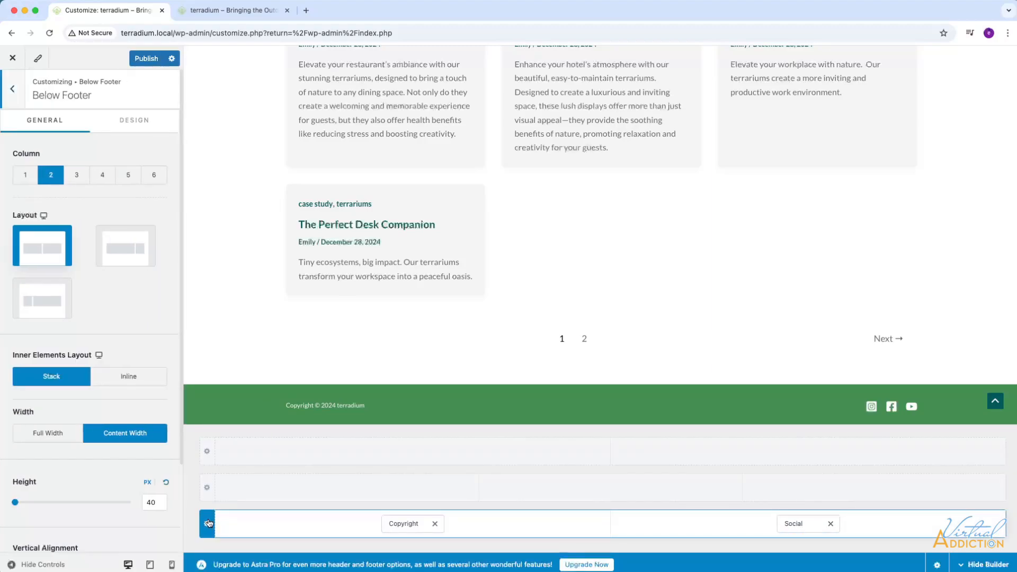
Set the Primary Footer row to one column with middle vertical alignment.
click(207, 492)
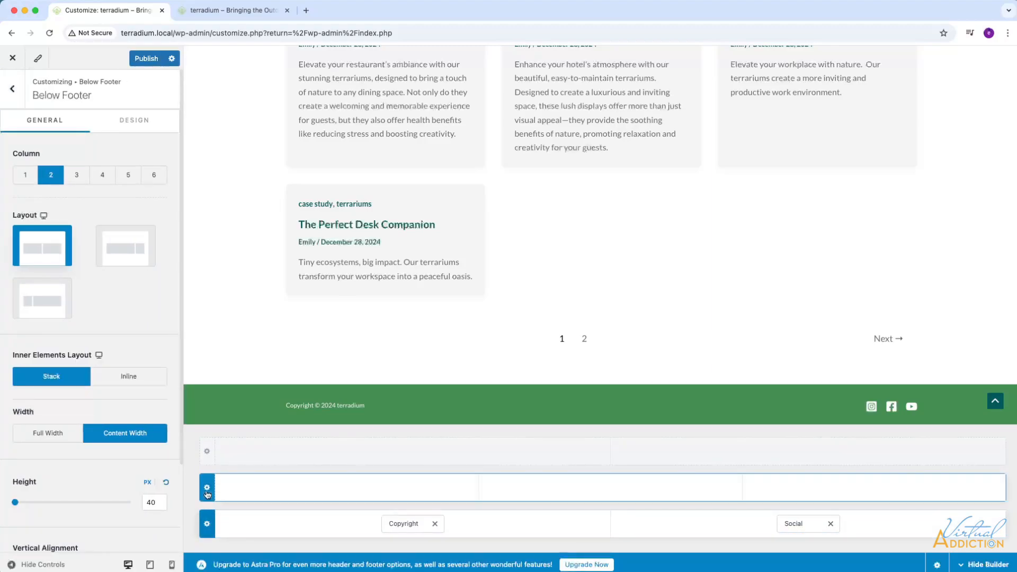
click(207, 450)
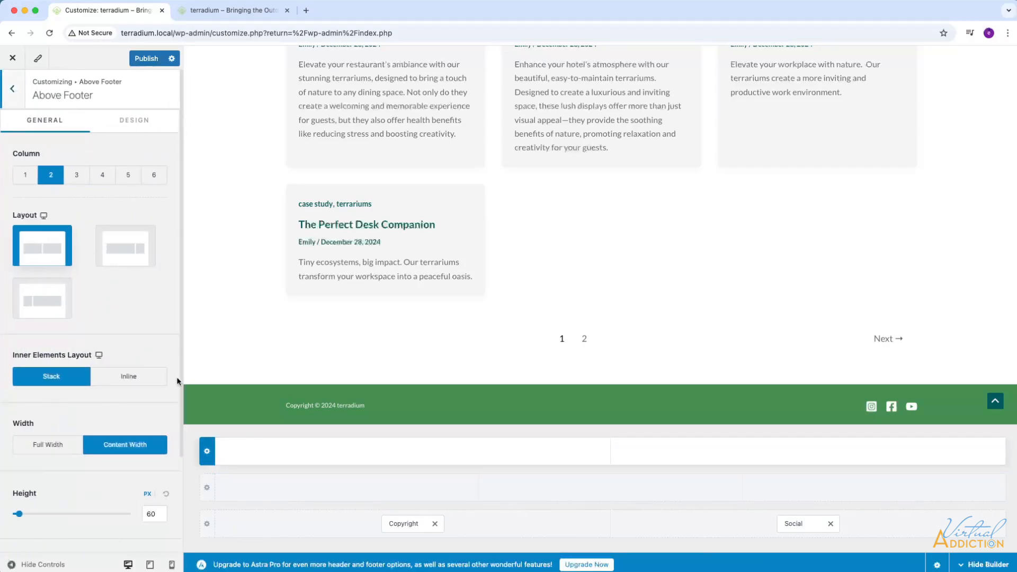
click(208, 489)
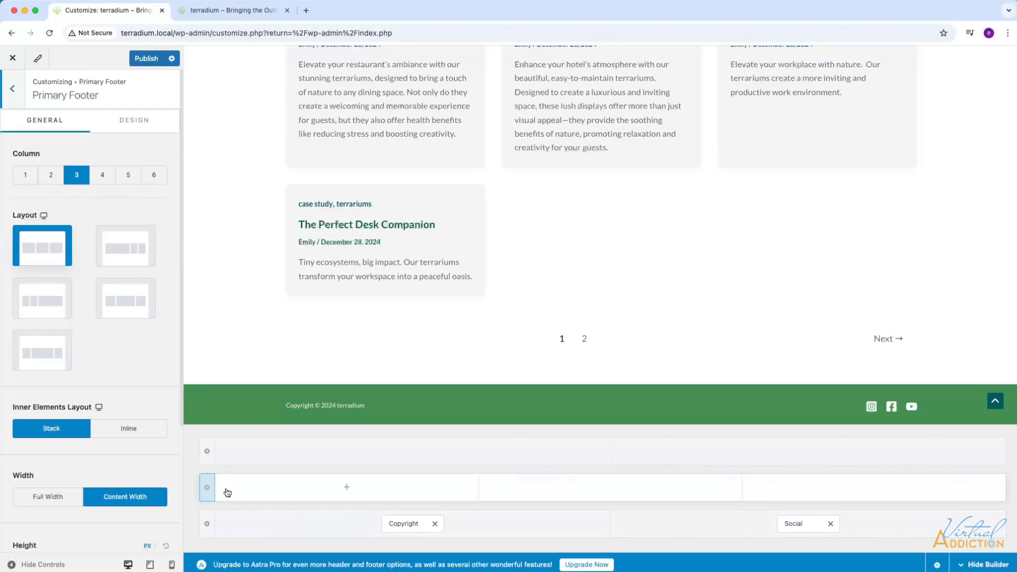
click(25, 175)
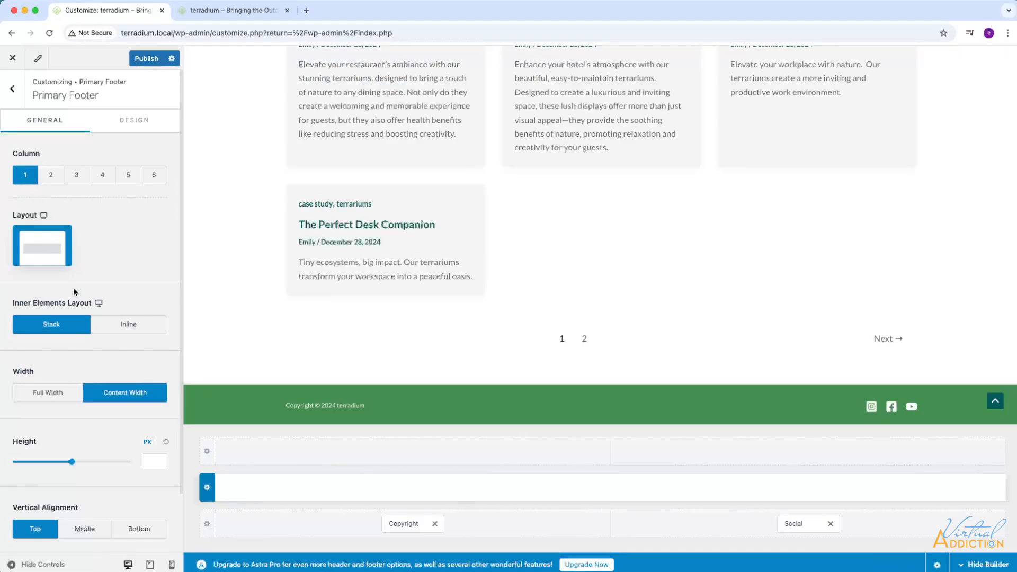
scroll(91, 300, down, 3)
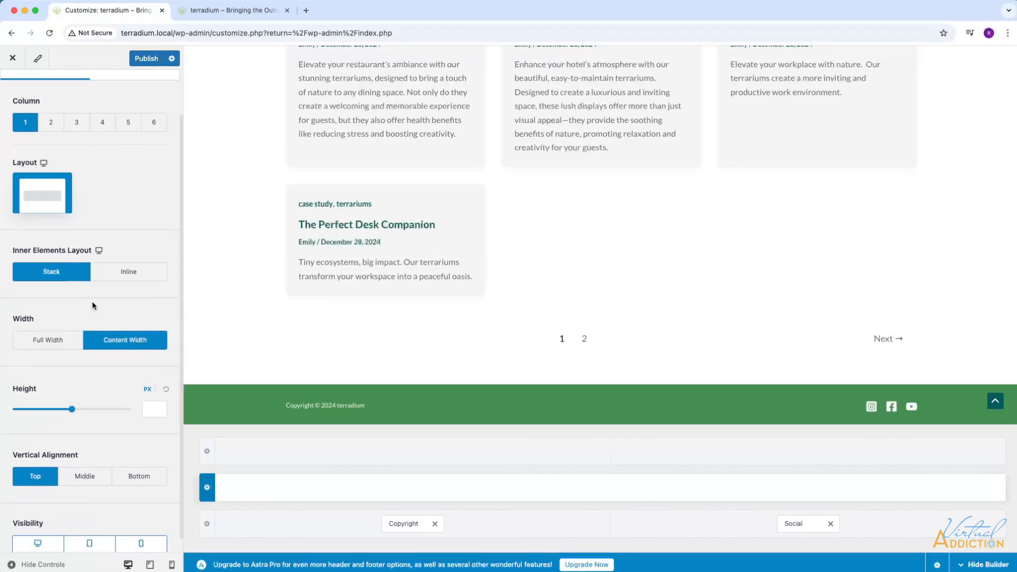
click(84, 464)
scroll(94, 263, up, 3)
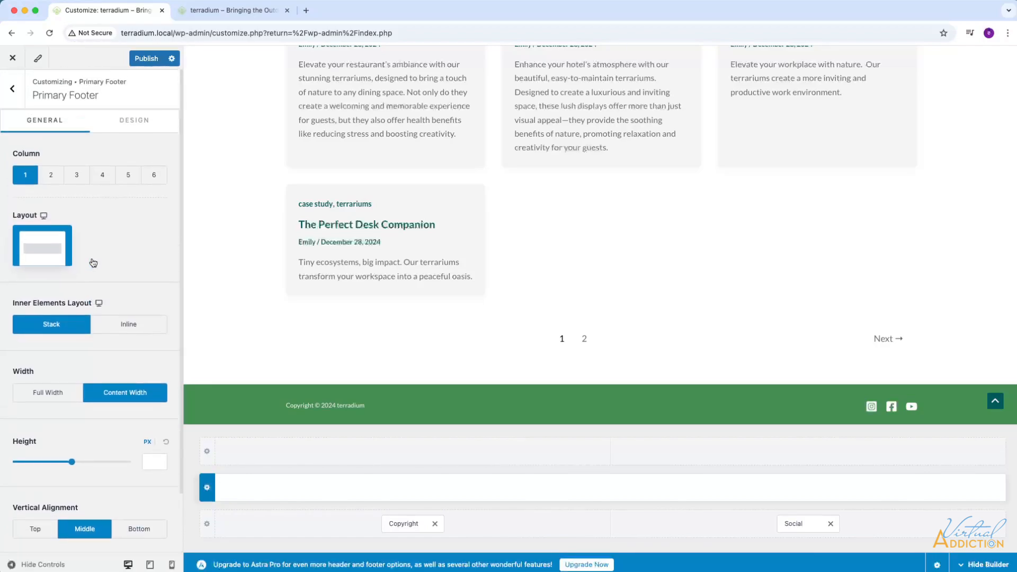
Set the Primary Footer row's background to the palette's yellow, F0C726.
click(130, 125)
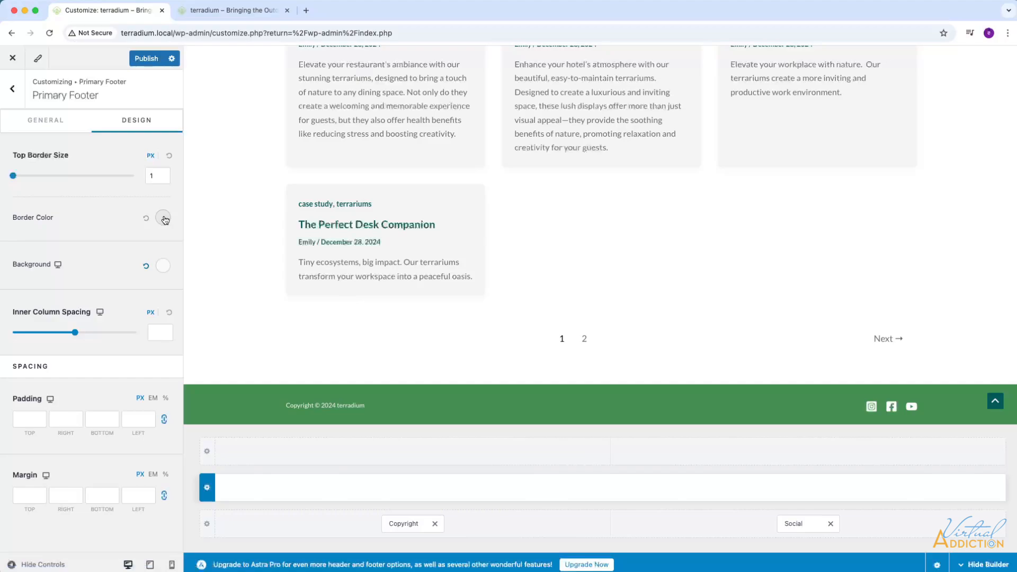
click(161, 266)
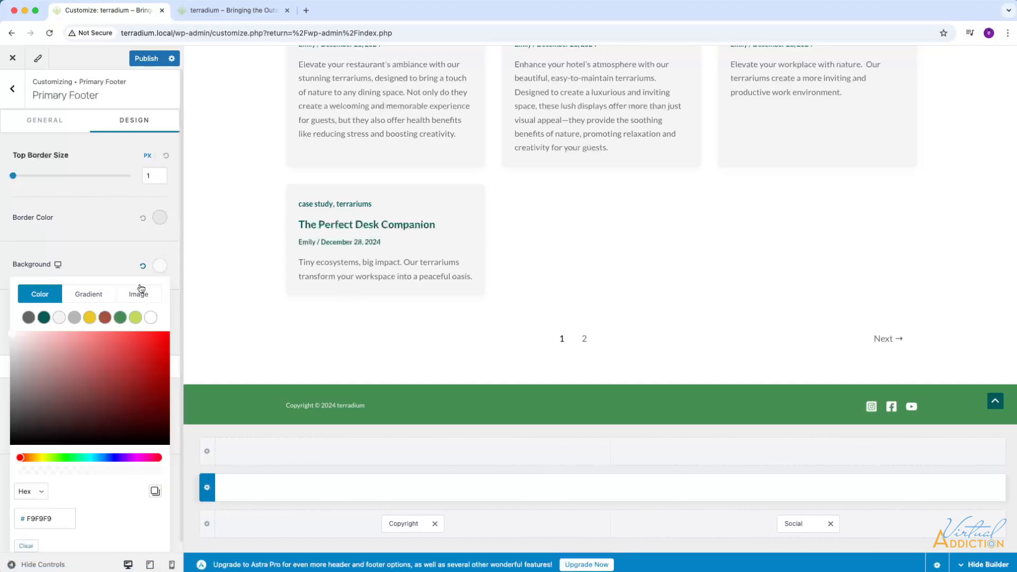
click(90, 318)
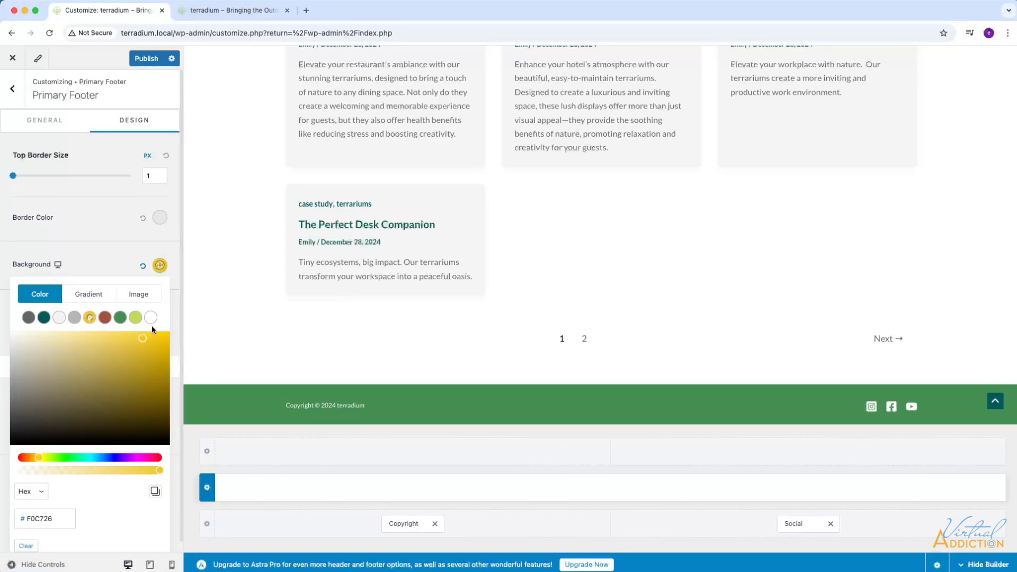
click(107, 265)
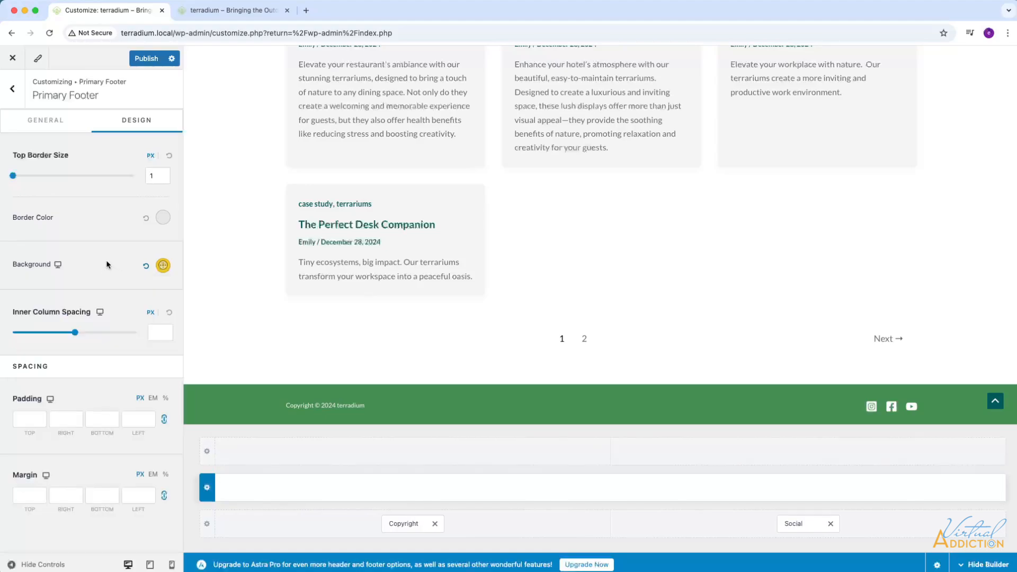
Add Widget 1 to the Primary Footer row and open its block editor, dismissing the block widgets welcome message.
click(612, 489)
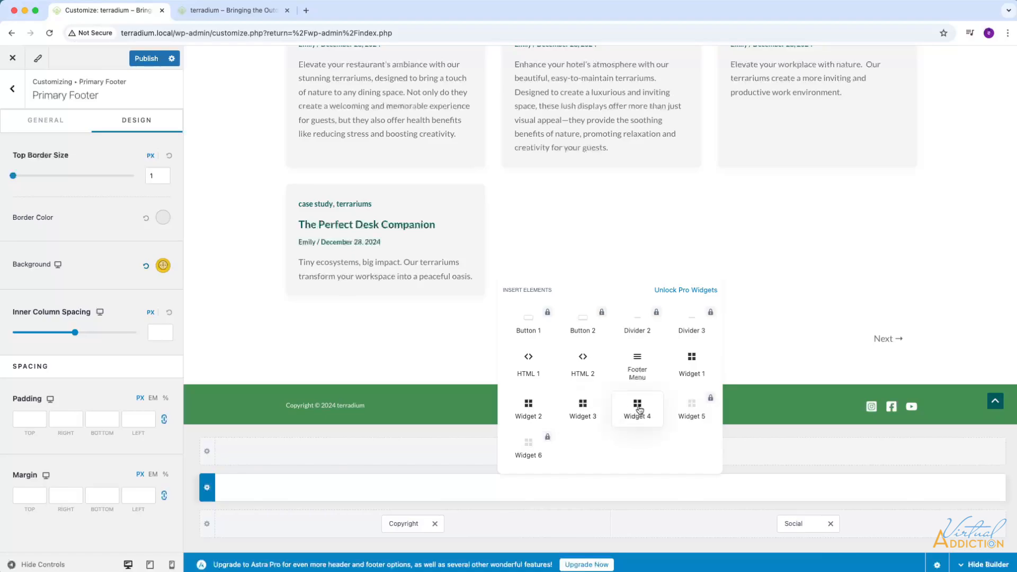
click(691, 366)
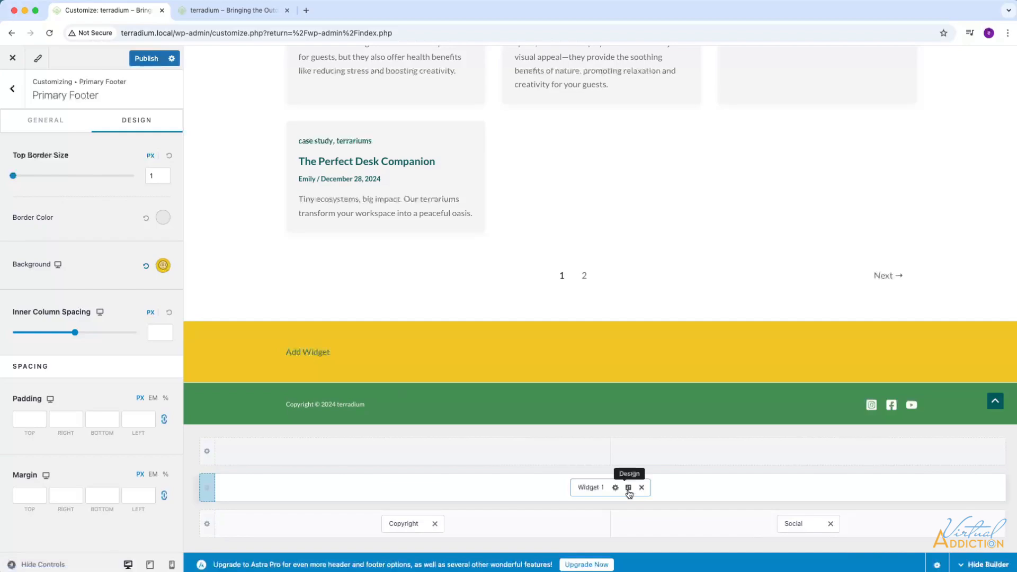
click(592, 487)
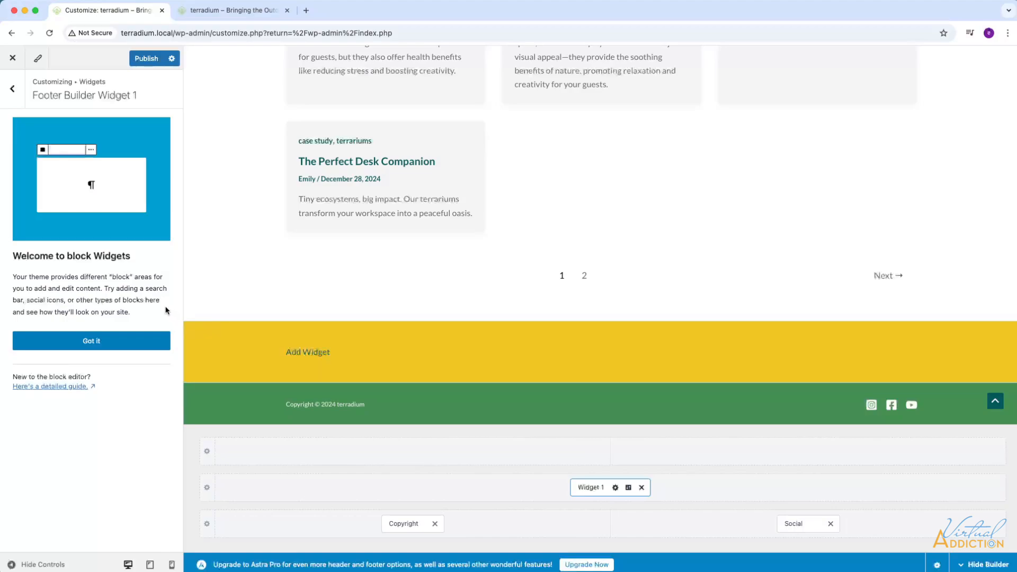
click(130, 343)
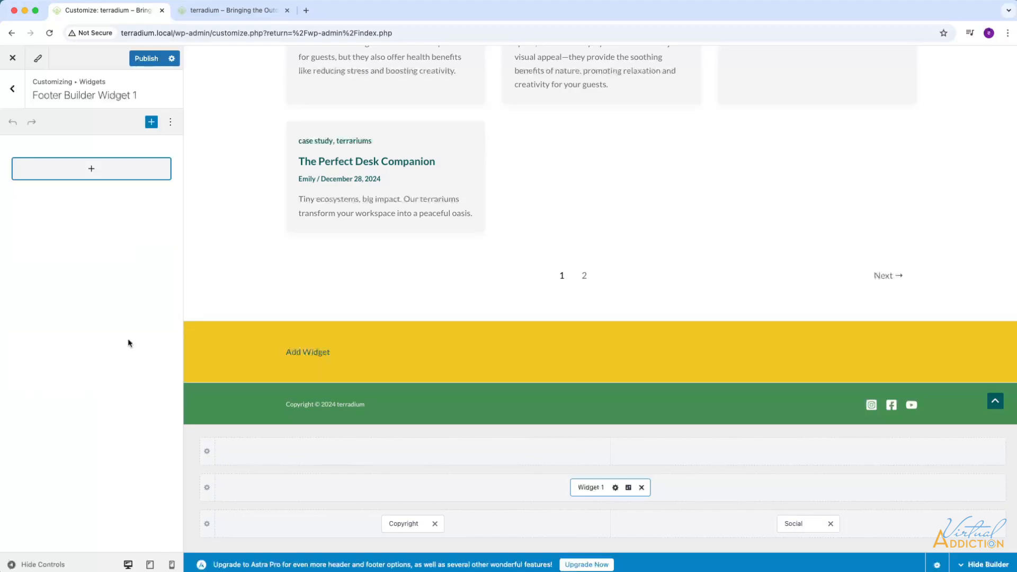
Add a heading block reading "Stay in touch" to the footer widget and center its text.
click(91, 170)
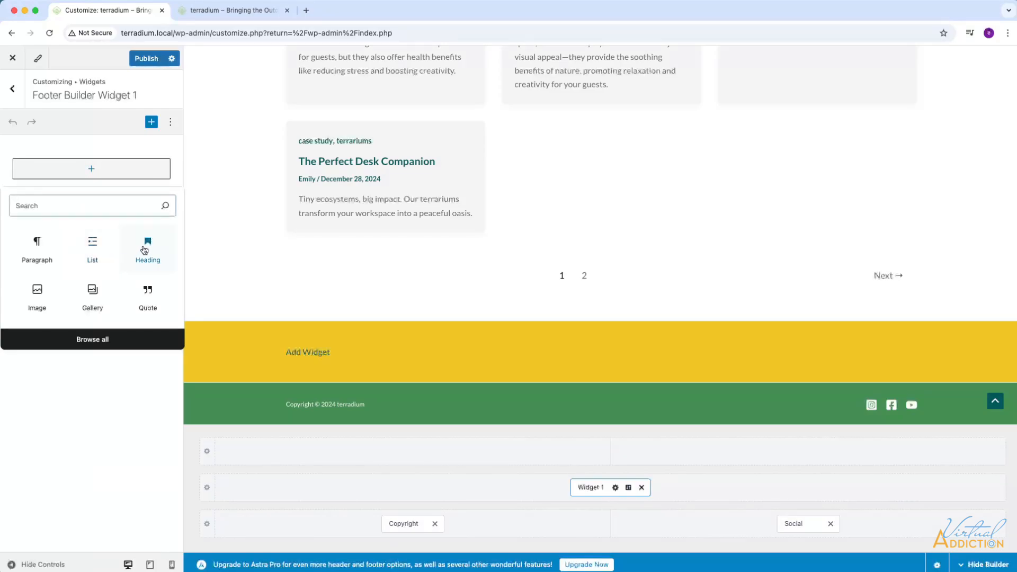
click(145, 248)
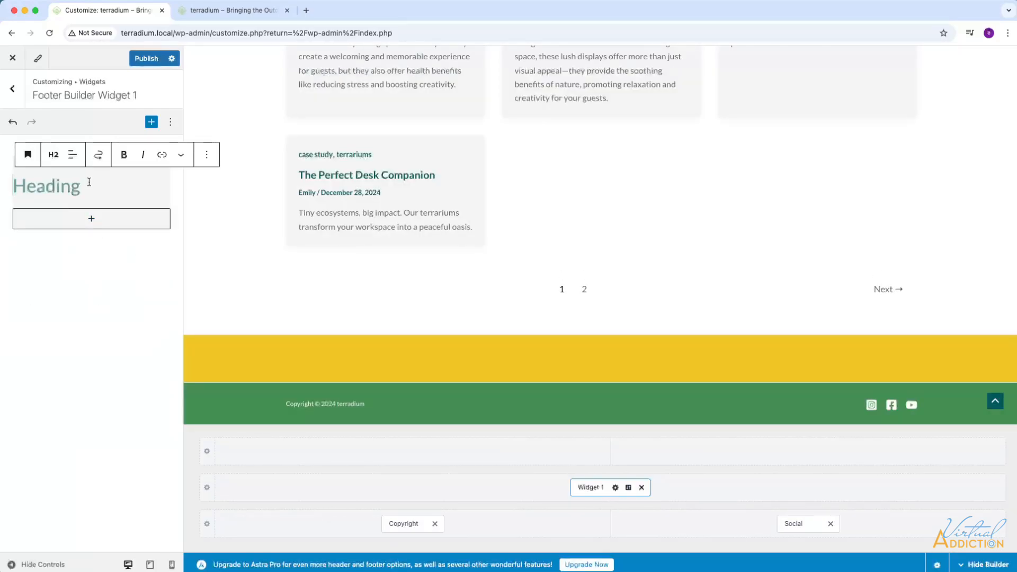
text(Stay in touch)
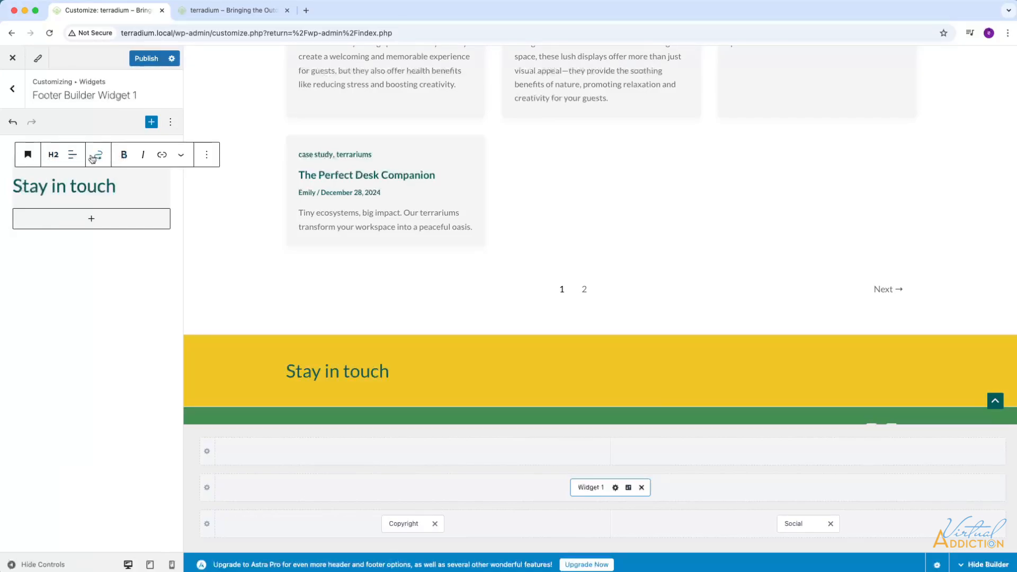
click(73, 161)
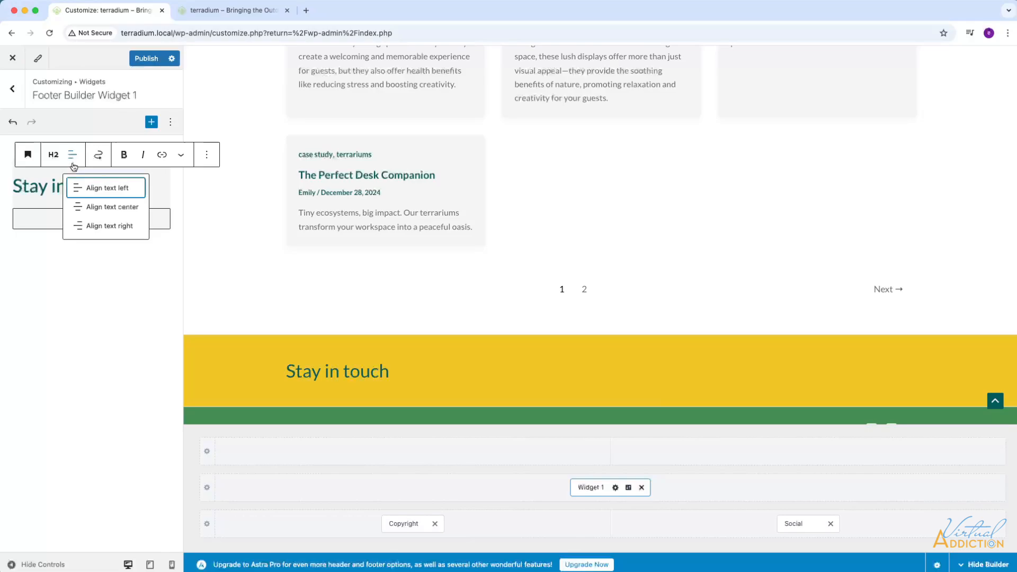
click(93, 206)
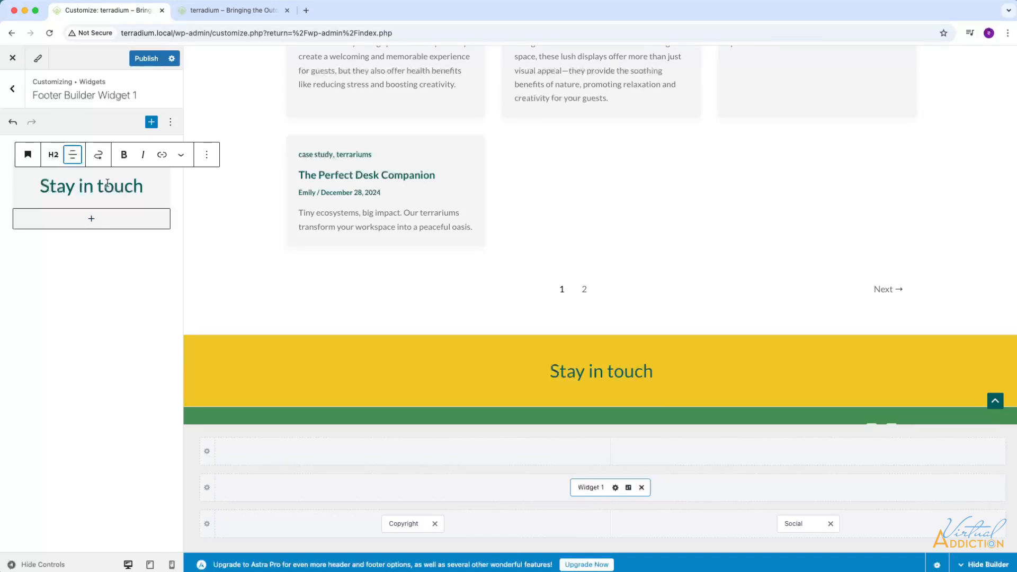
Add a centered paragraph below the heading reading "Our world-class team is at the ready to tell you everything you need to know about terradium.".
click(91, 220)
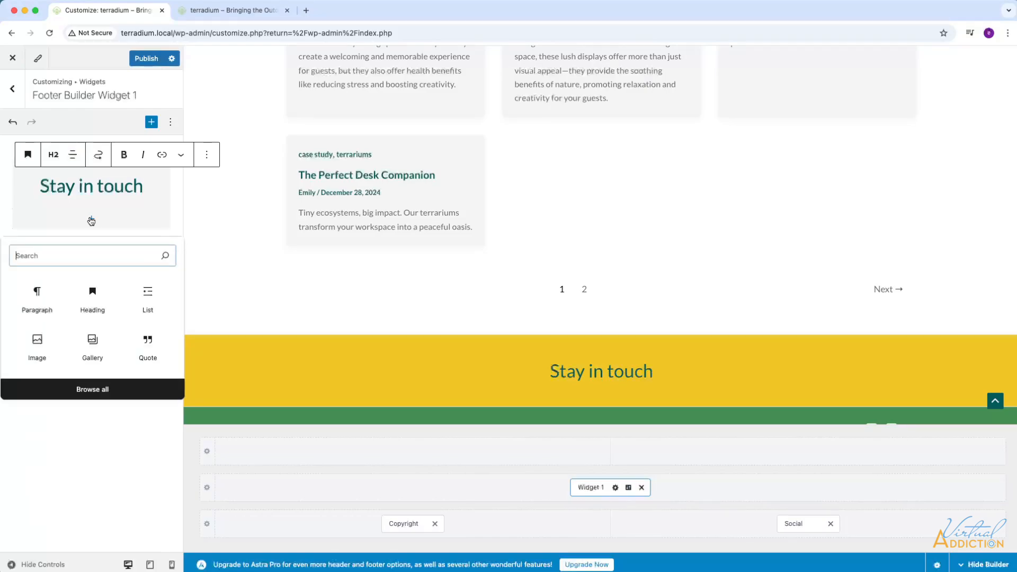
click(37, 296)
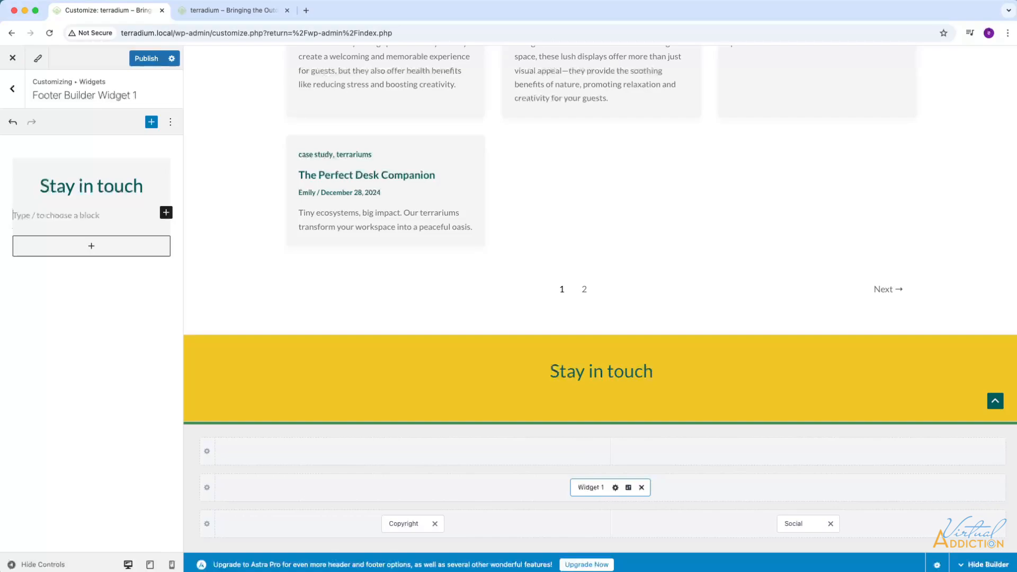
text(Our world-class team is at the ready to tell you everything you need to know about terradium.)
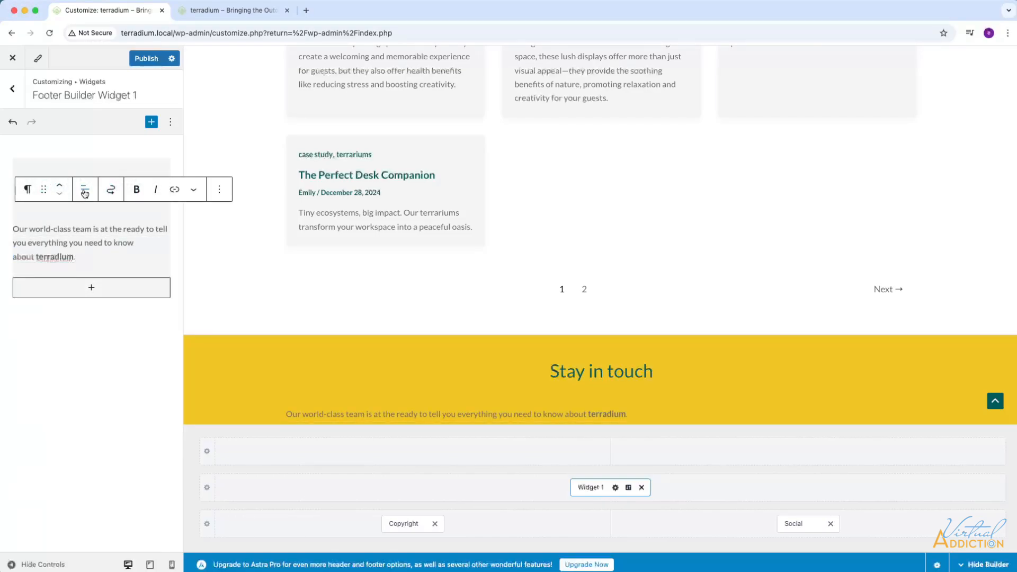
click(85, 191)
click(113, 240)
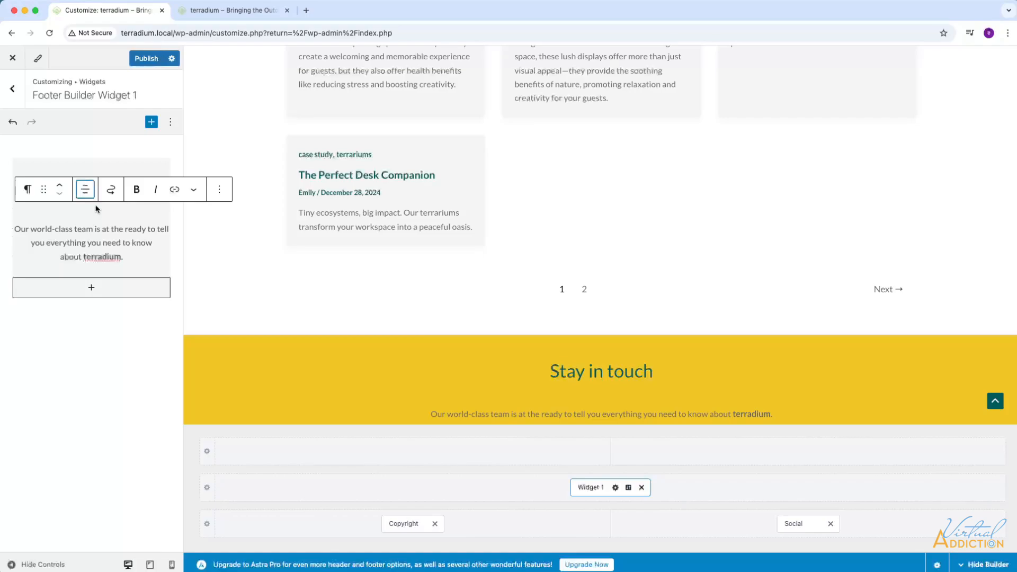
Add a Buttons block below the paragraph and paste the company's phone number as the button label.
click(92, 289)
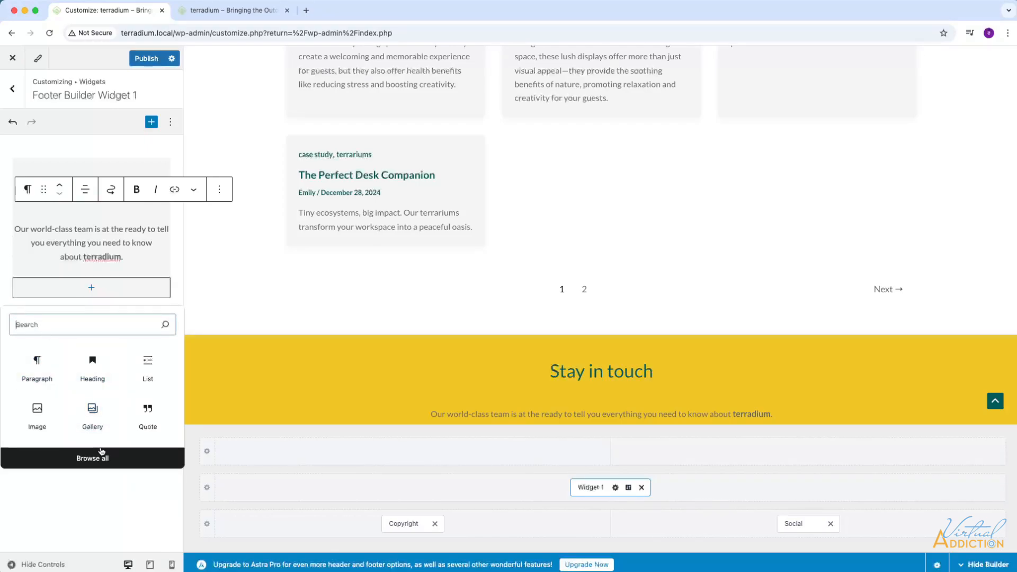
text(button)
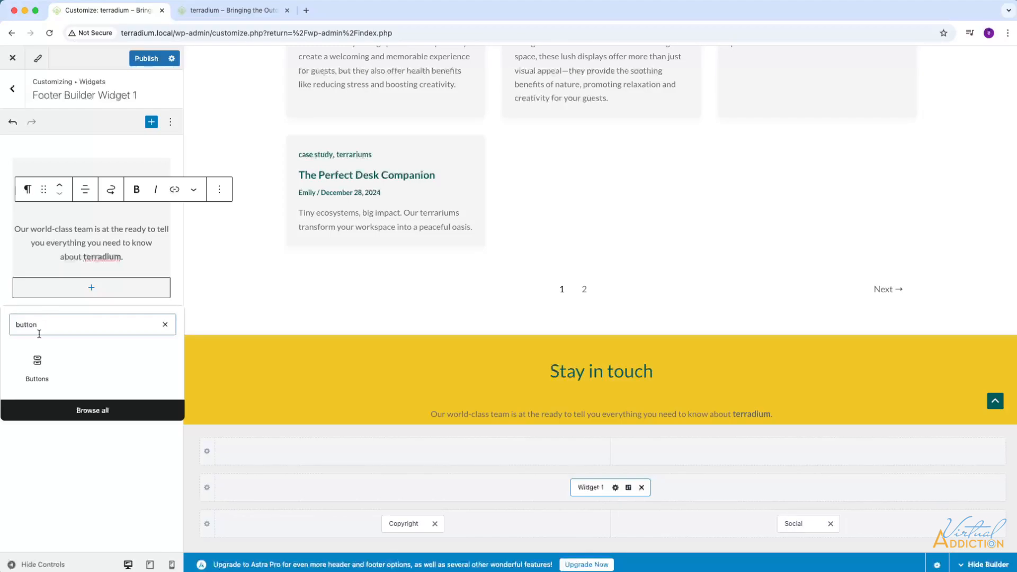
click(37, 361)
click(37, 361)
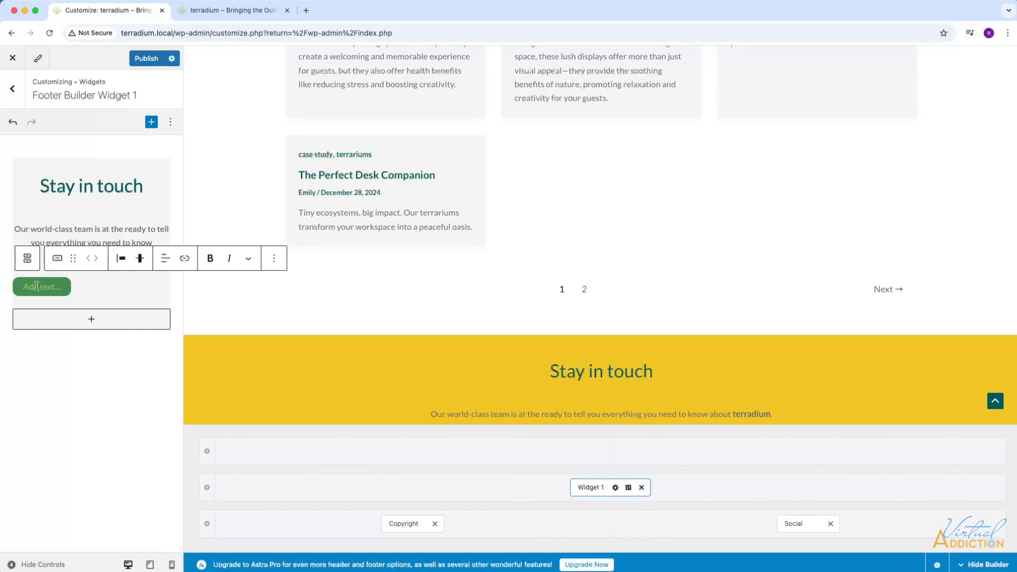
key(super+v)
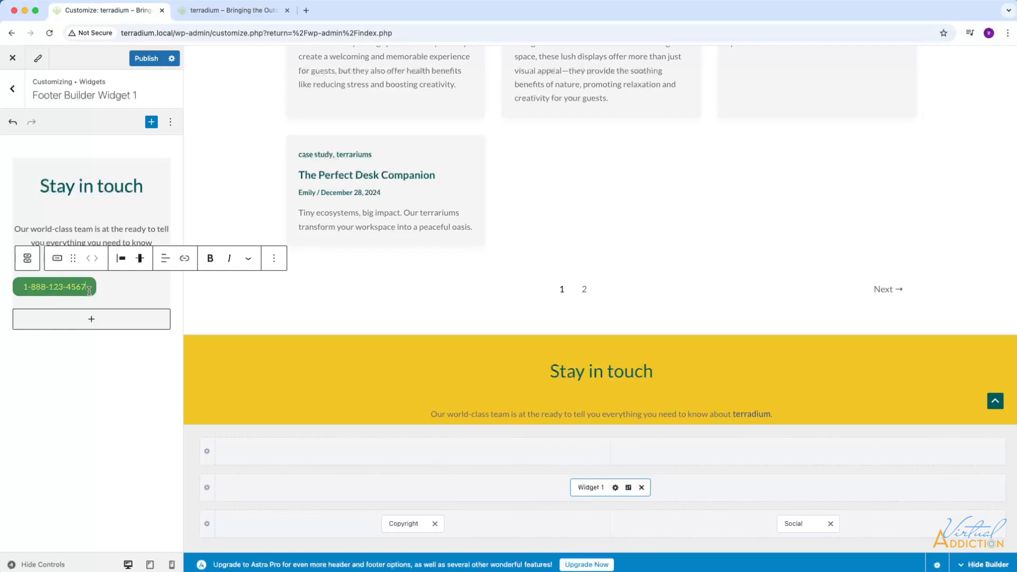
Center the phone button's text, align it to the middle vertically, and justify the button to the center.
click(165, 261)
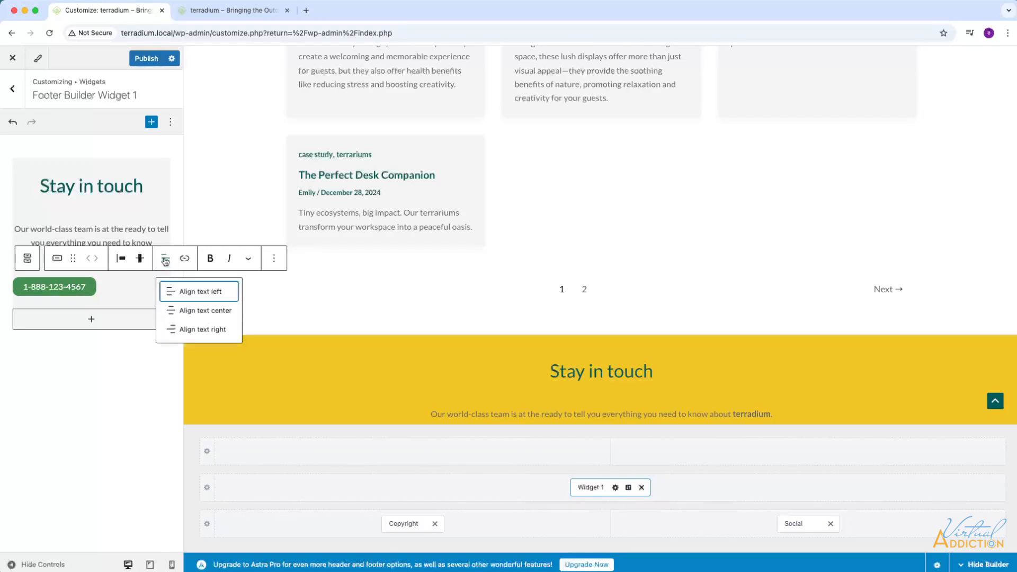
click(191, 310)
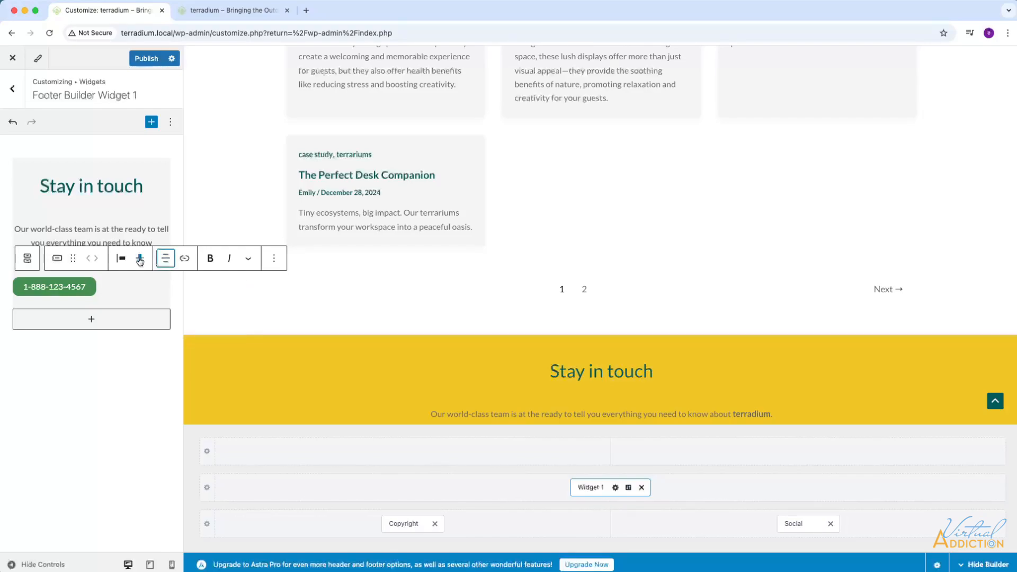
click(140, 259)
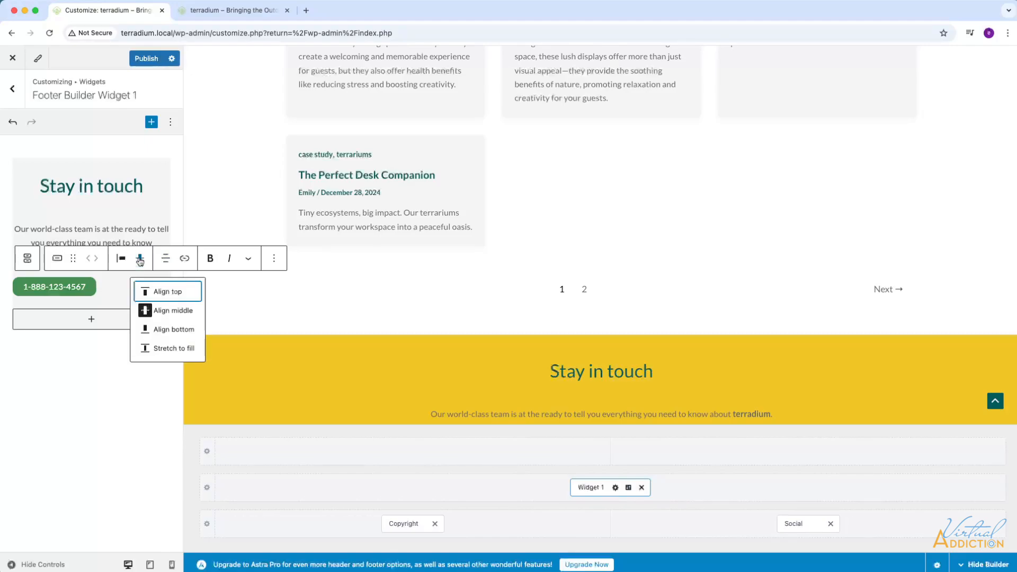
click(165, 313)
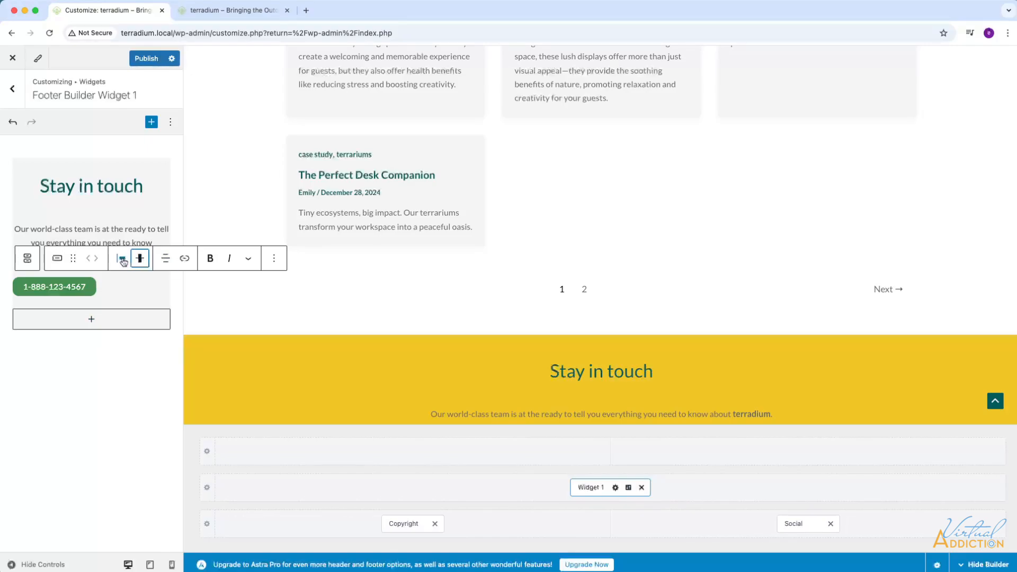
click(123, 260)
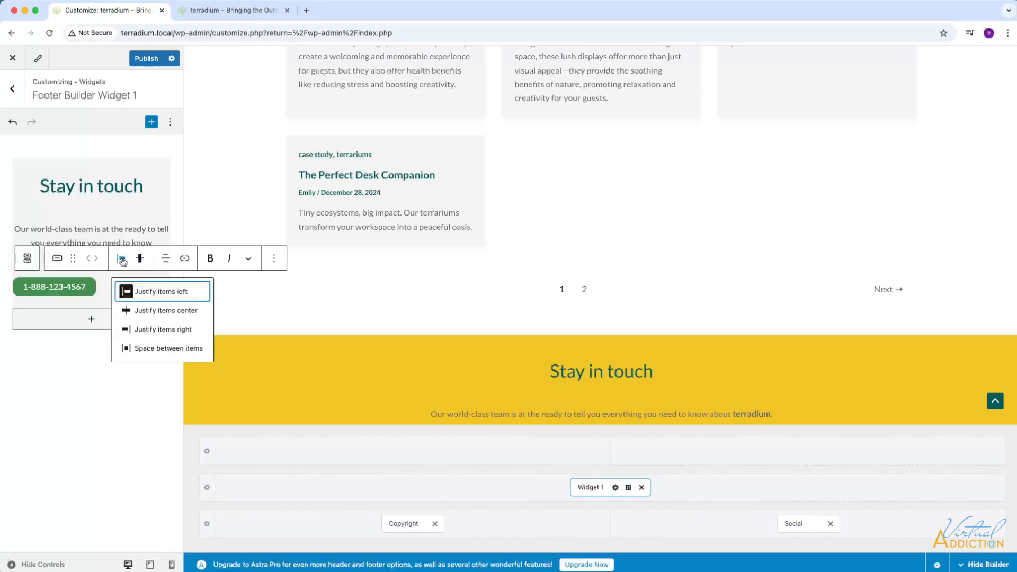
click(149, 310)
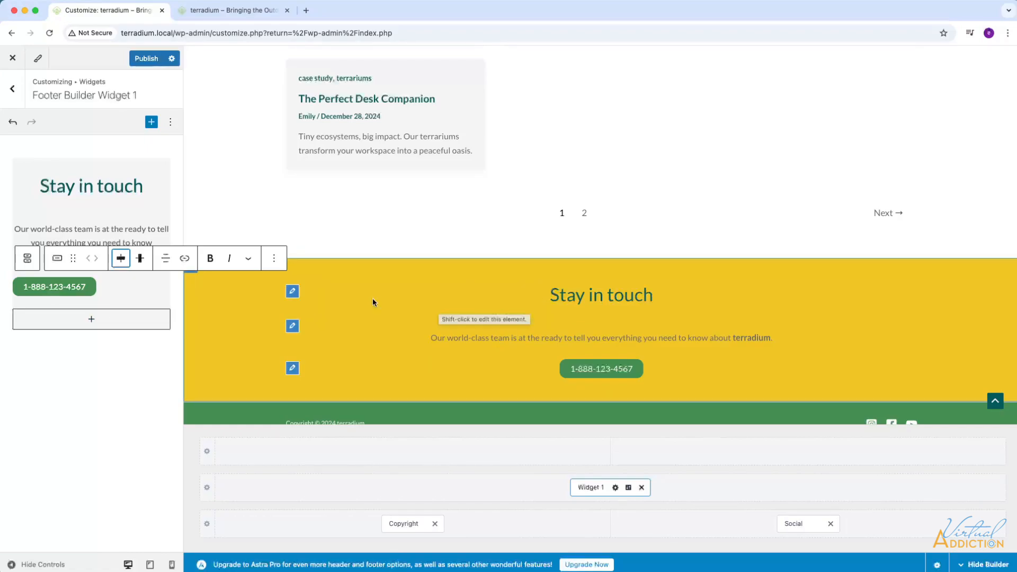
Set the text color of the footer widget's "Stay in touch" heading to white, Theme Color 9.
click(292, 293)
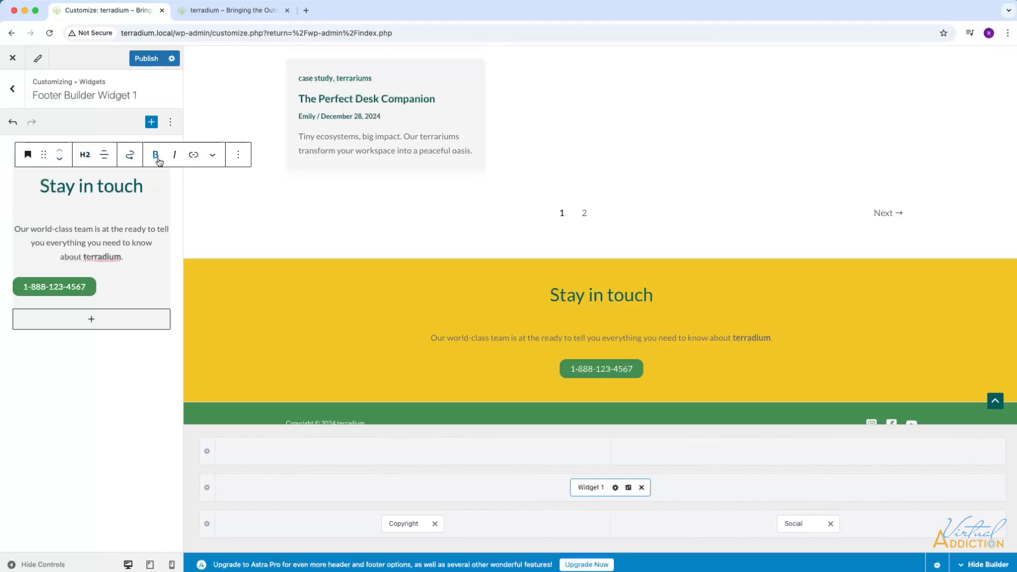
click(239, 157)
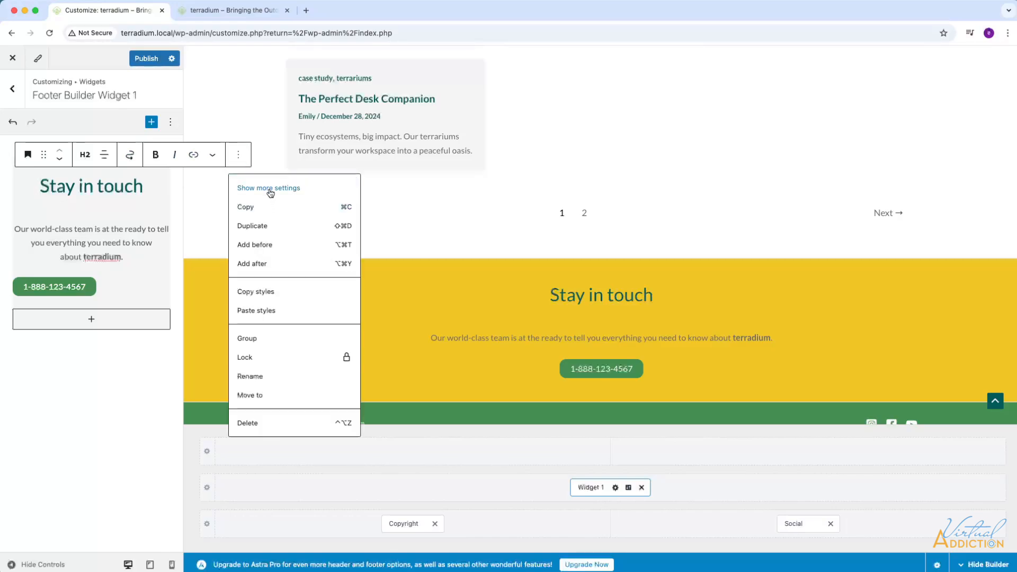
click(270, 190)
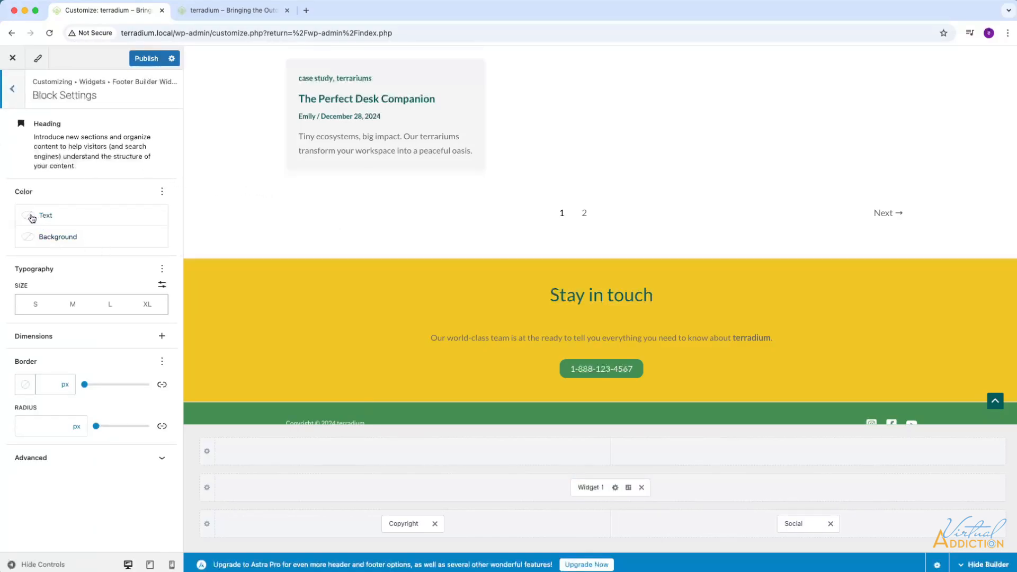
click(66, 215)
click(244, 330)
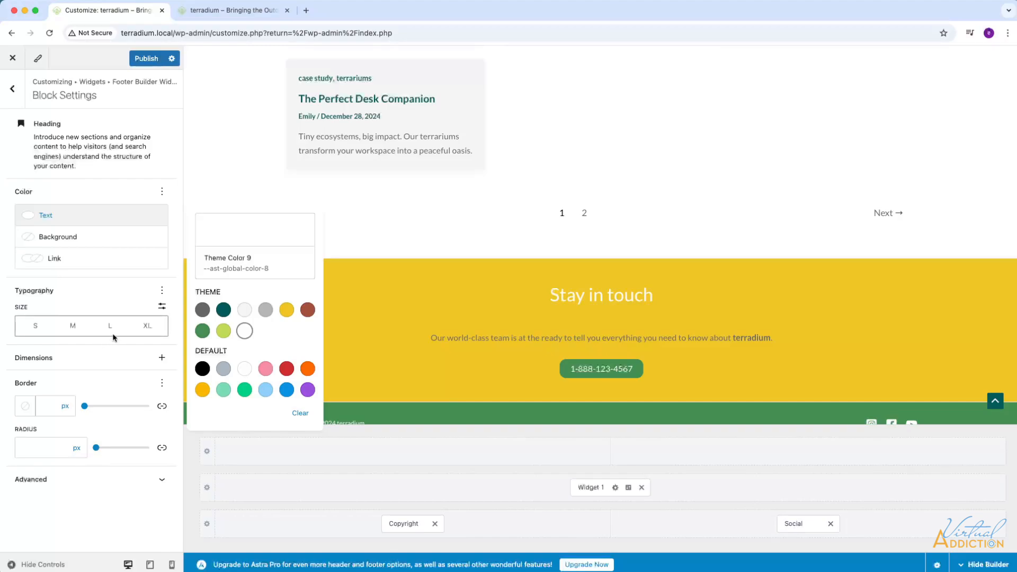
Add the line height option to the "Stay in touch" heading's typography and reduce it to 0.
click(163, 292)
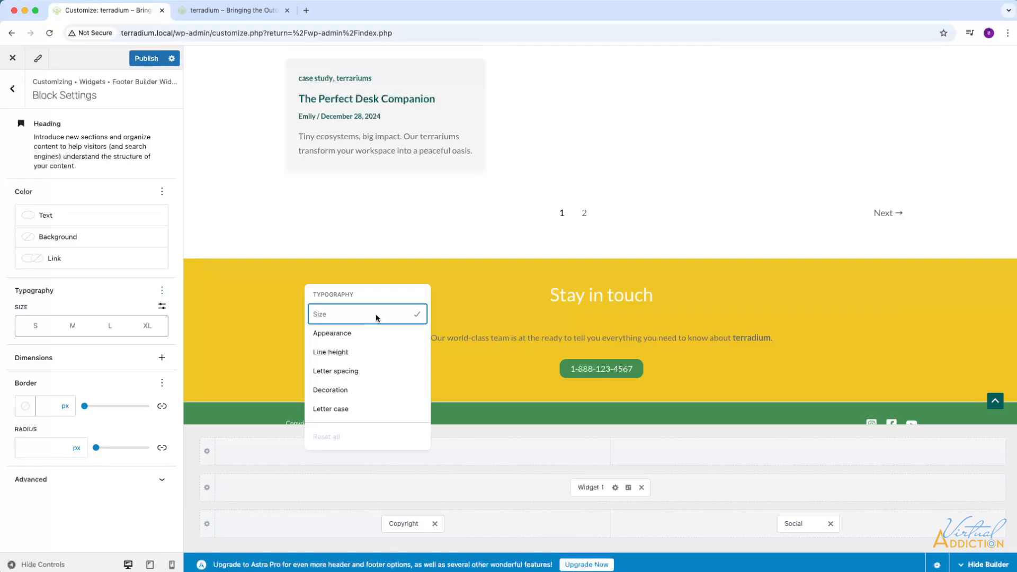
click(334, 354)
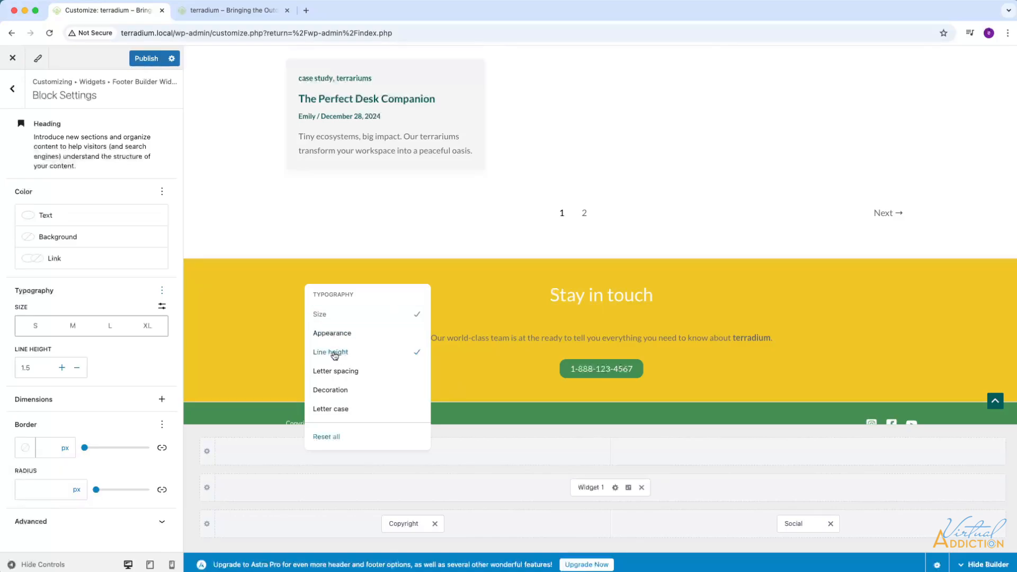
click(77, 371)
click(78, 370)
click(77, 371)
click(78, 370)
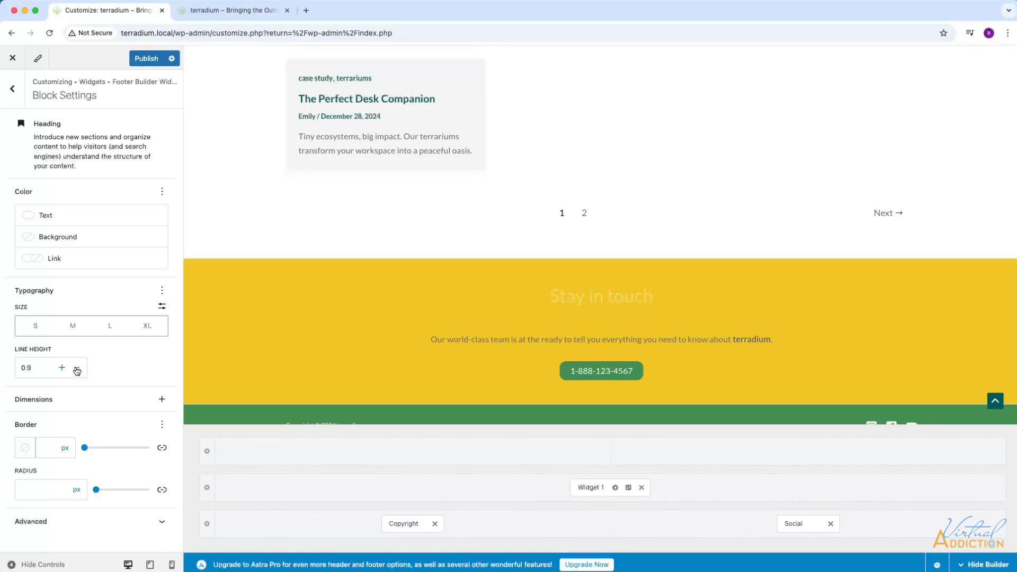
click(77, 371)
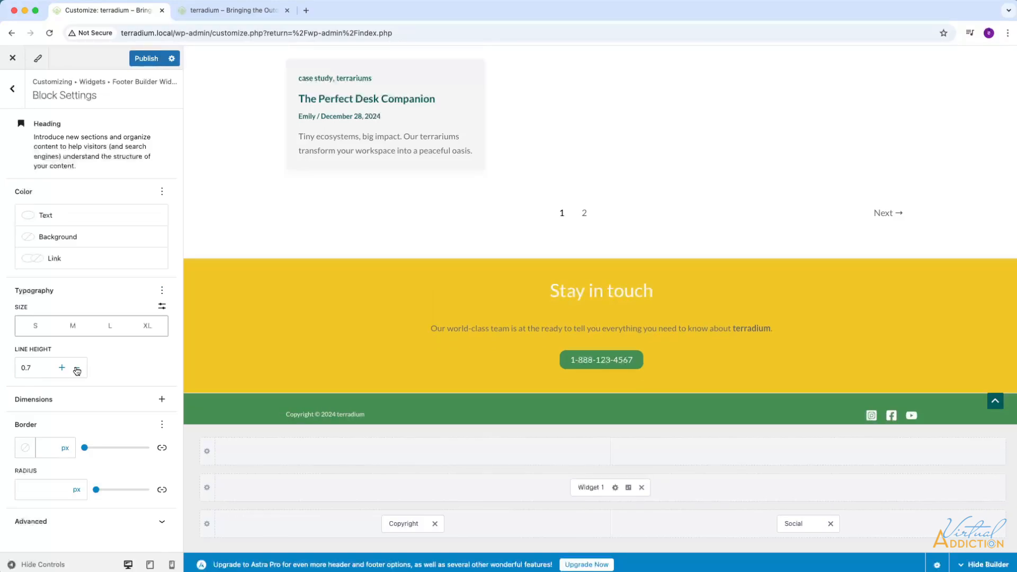
click(78, 370)
click(77, 371)
click(78, 371)
click(77, 370)
click(77, 371)
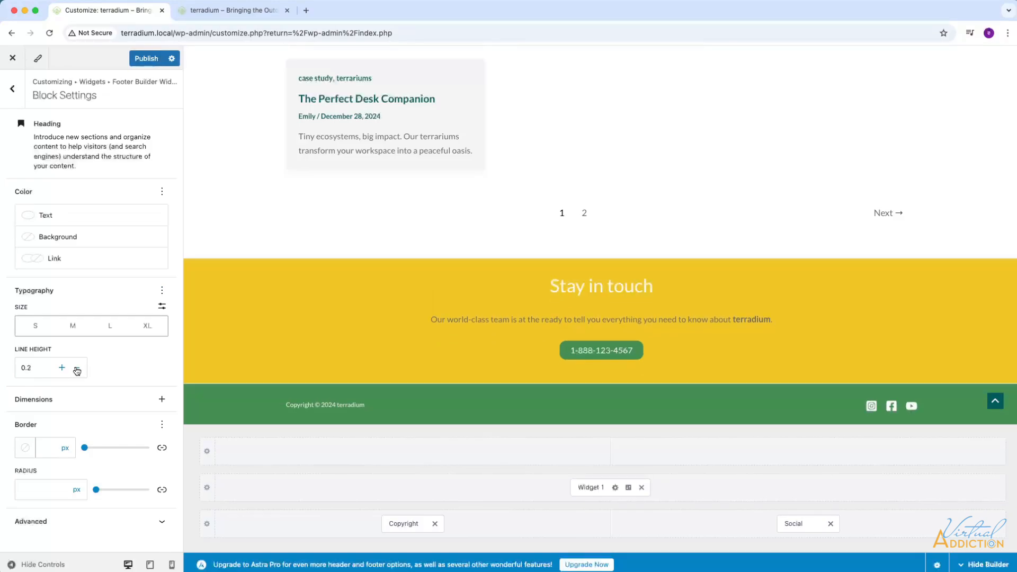
click(77, 371)
click(77, 371)
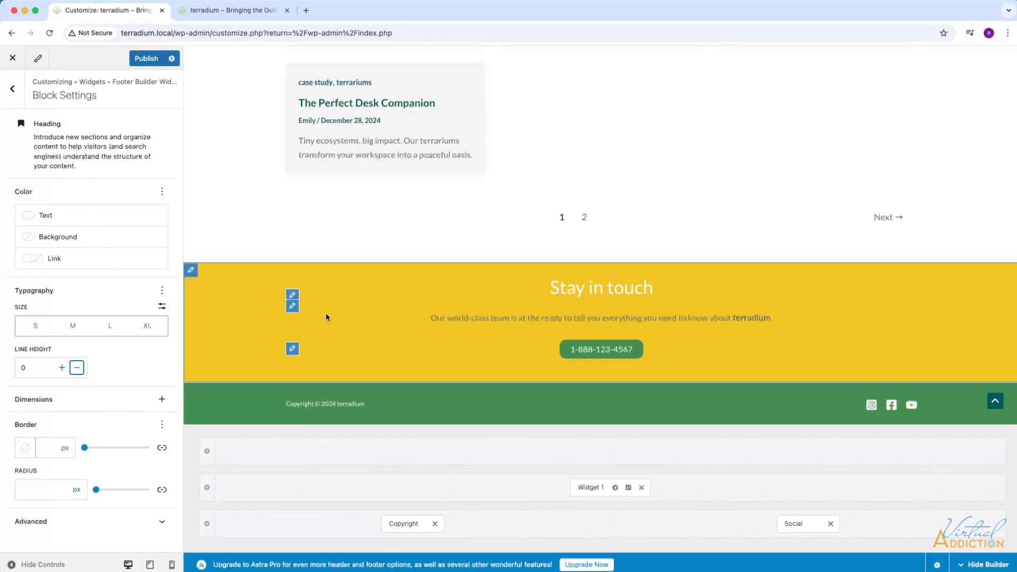
Set the text color of the paragraph below the footer heading to white, Theme Color 9.
click(291, 306)
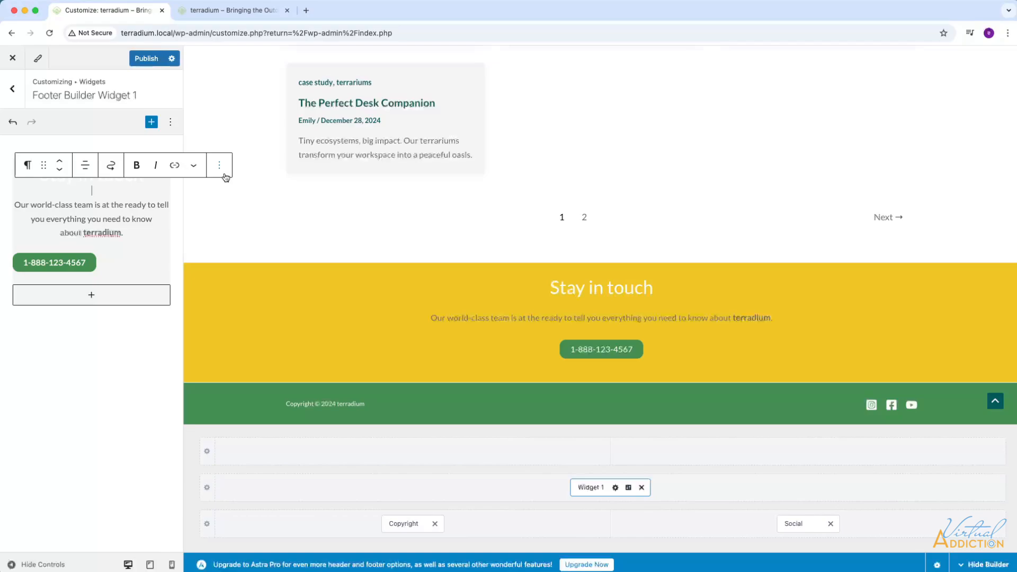
click(220, 168)
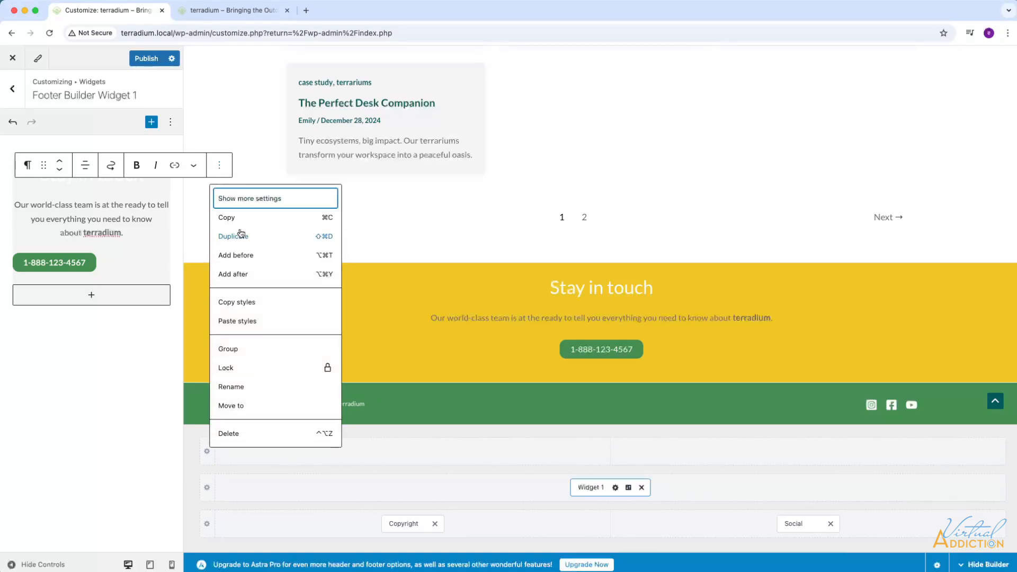
click(244, 200)
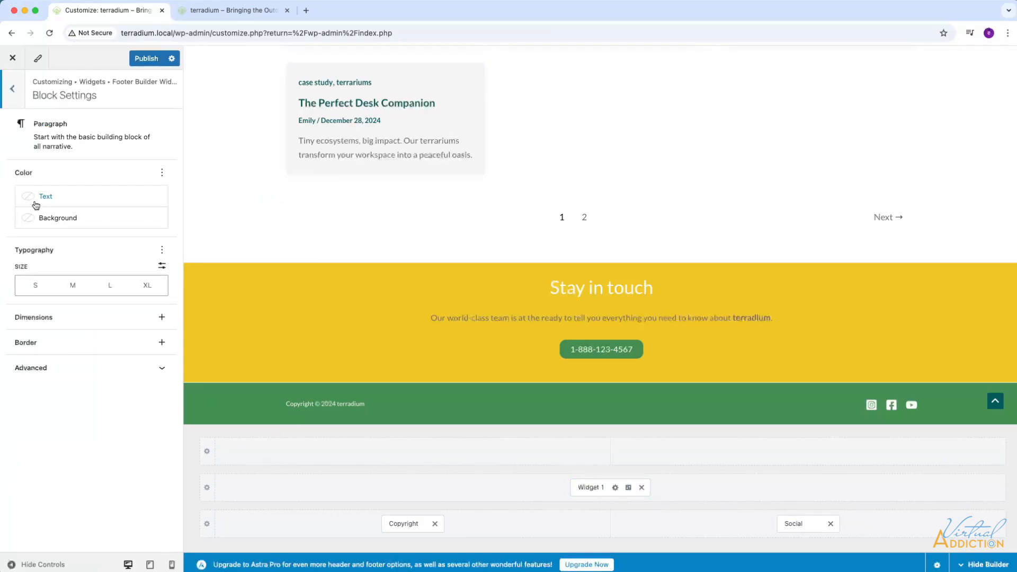
click(32, 197)
click(245, 312)
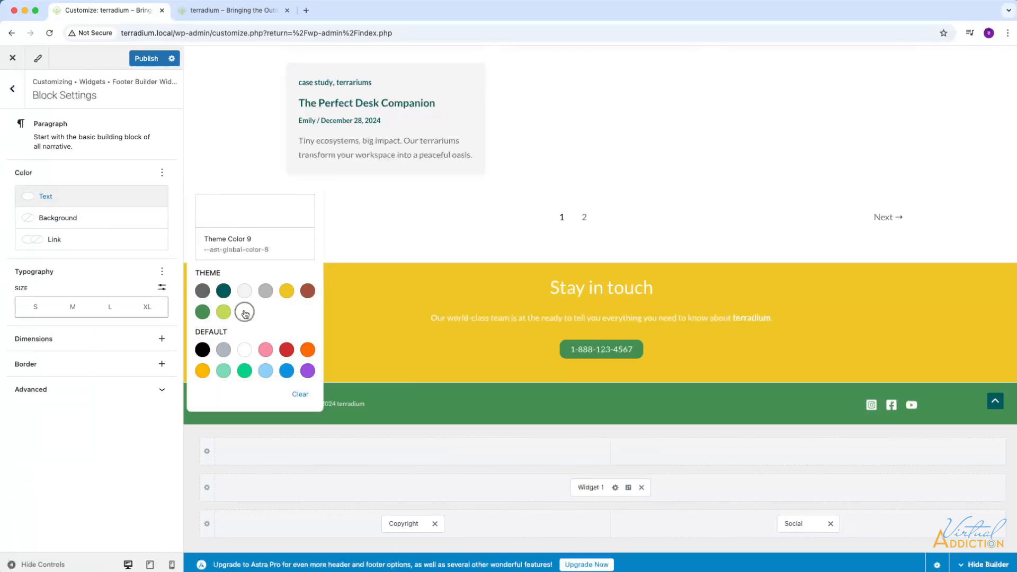
Add the line height option to the footer paragraph's typography, reduce it to 0.8, and return to the widget's blocks.
click(162, 273)
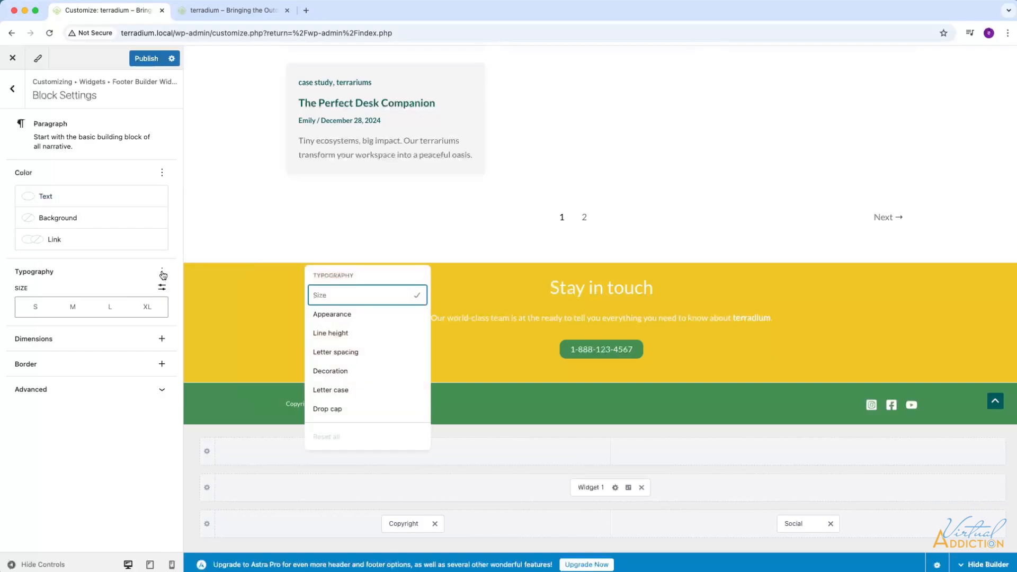
click(329, 334)
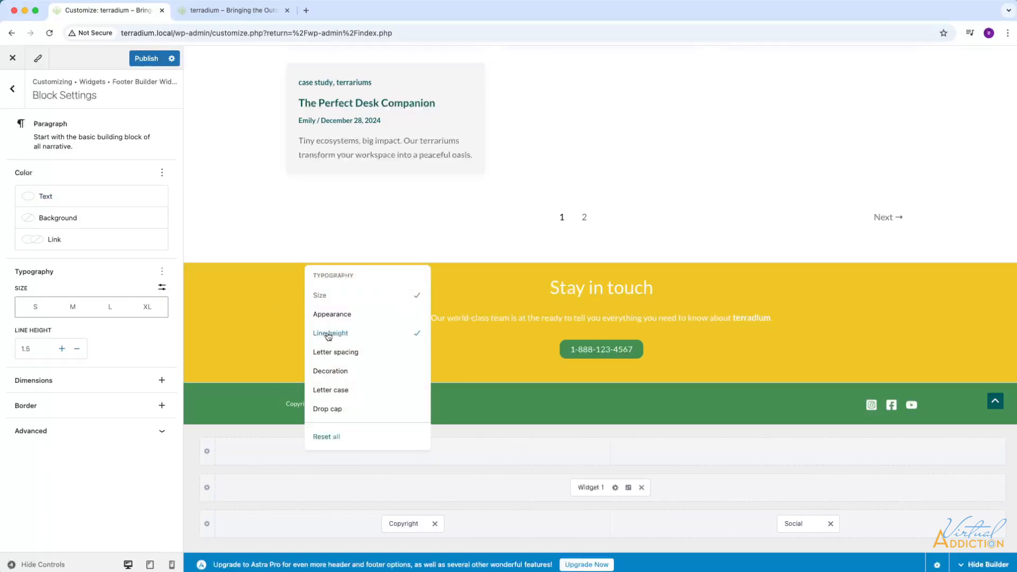
click(78, 355)
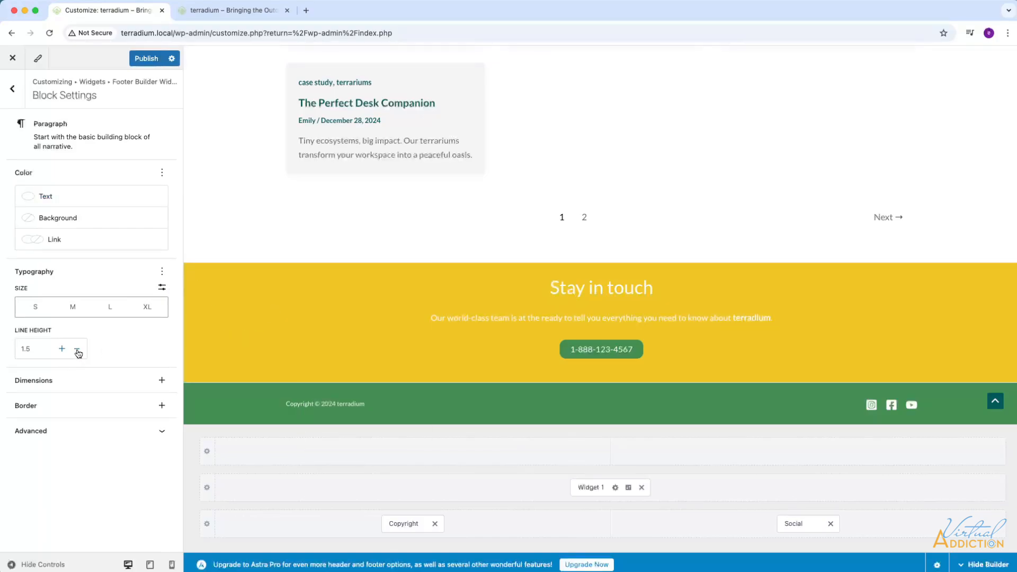
click(77, 349)
click(77, 349)
click(78, 349)
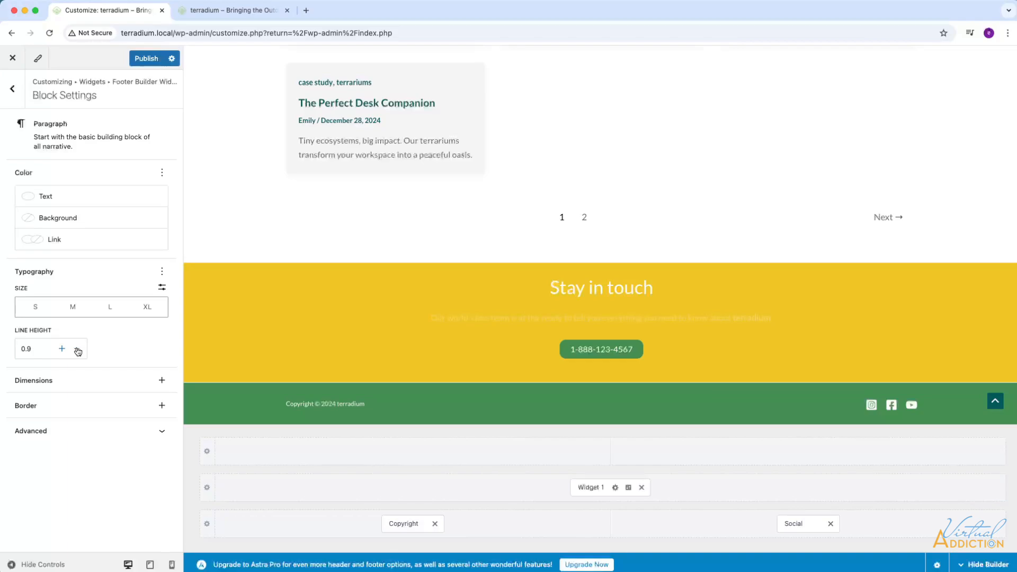
click(77, 349)
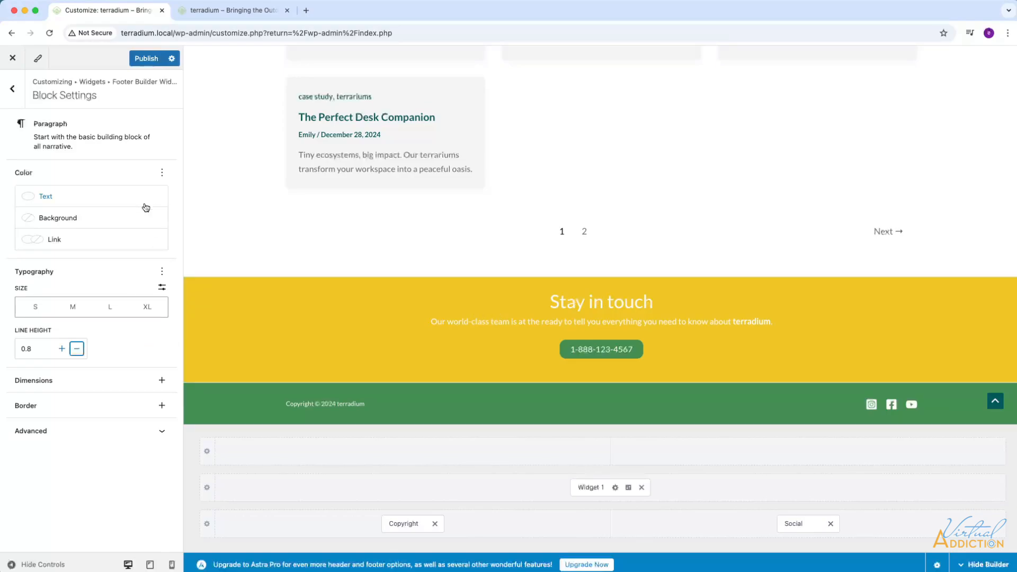
click(14, 95)
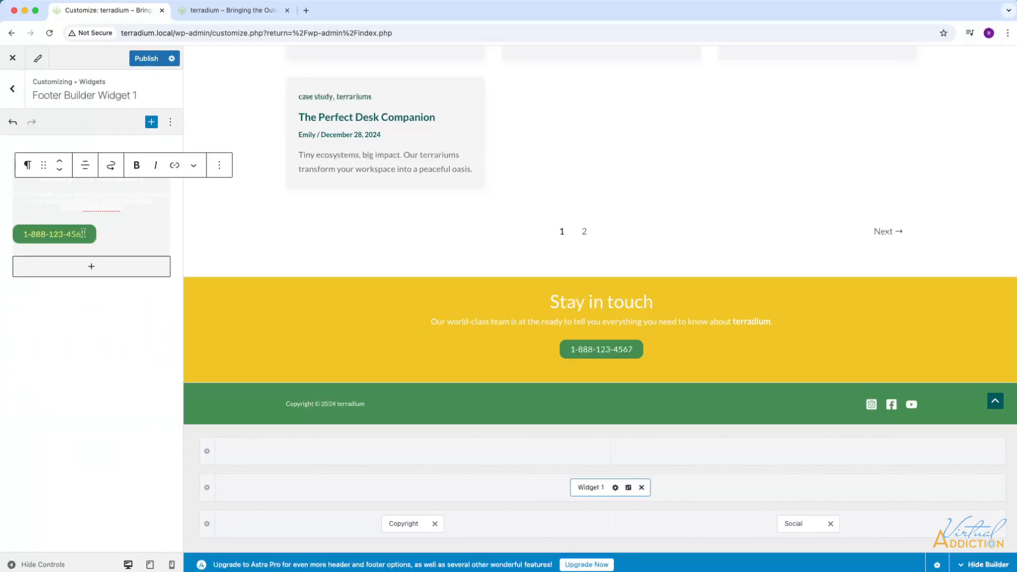
Try the reddish-brown Theme Color 6 as the background of the Buttons block that holds the phone number.
click(296, 348)
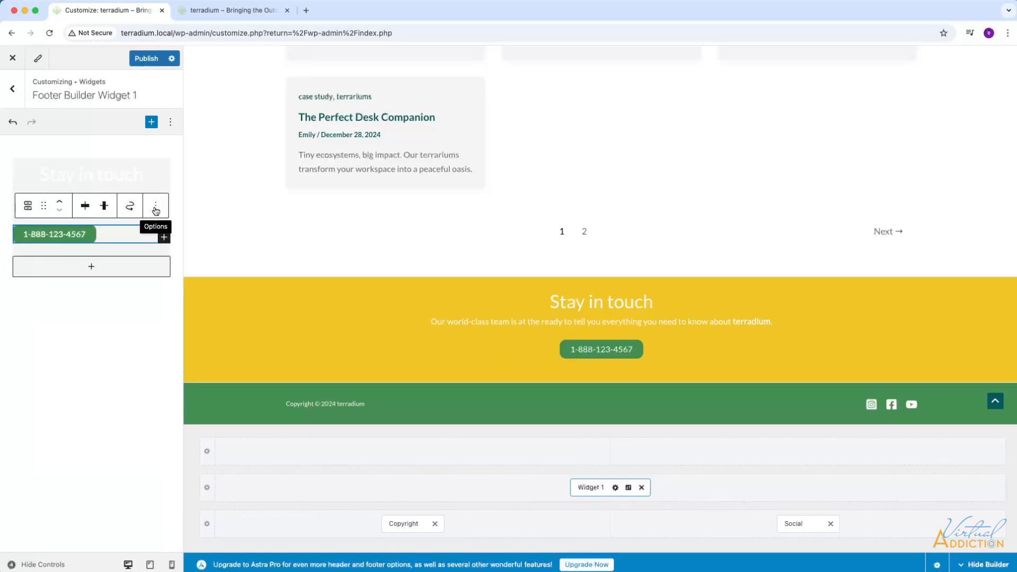
click(154, 209)
click(199, 240)
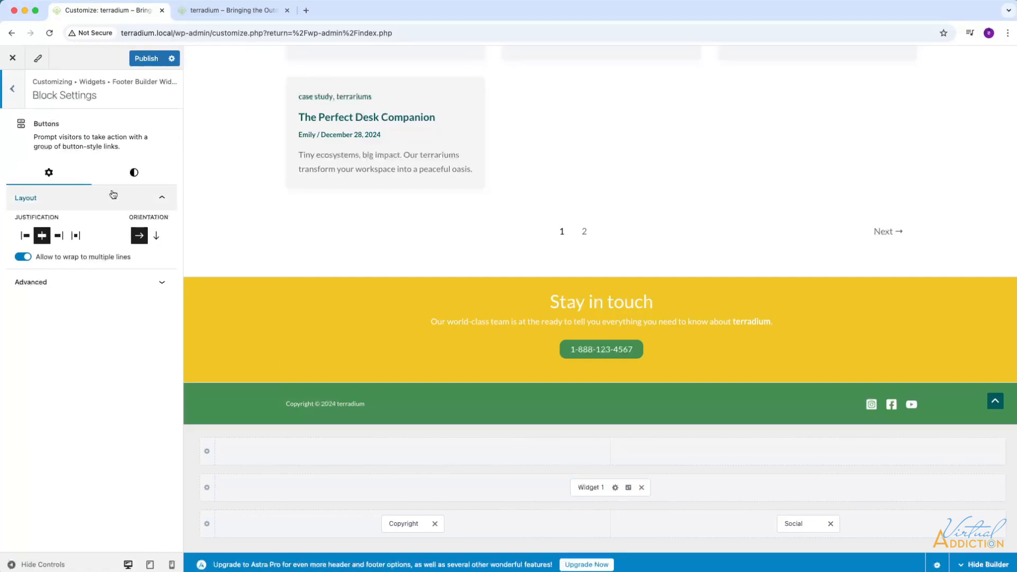
click(135, 174)
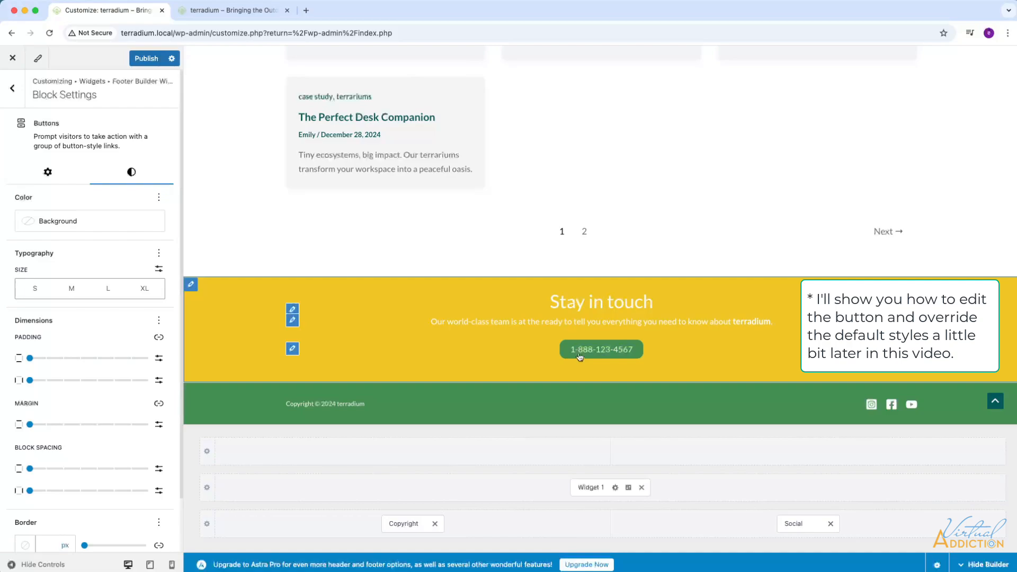
click(27, 223)
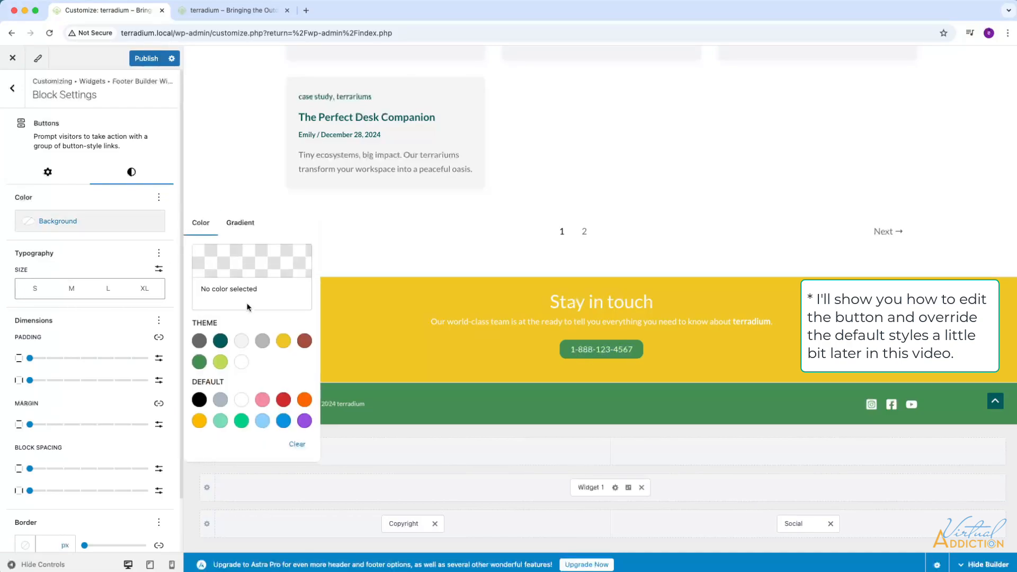
click(304, 341)
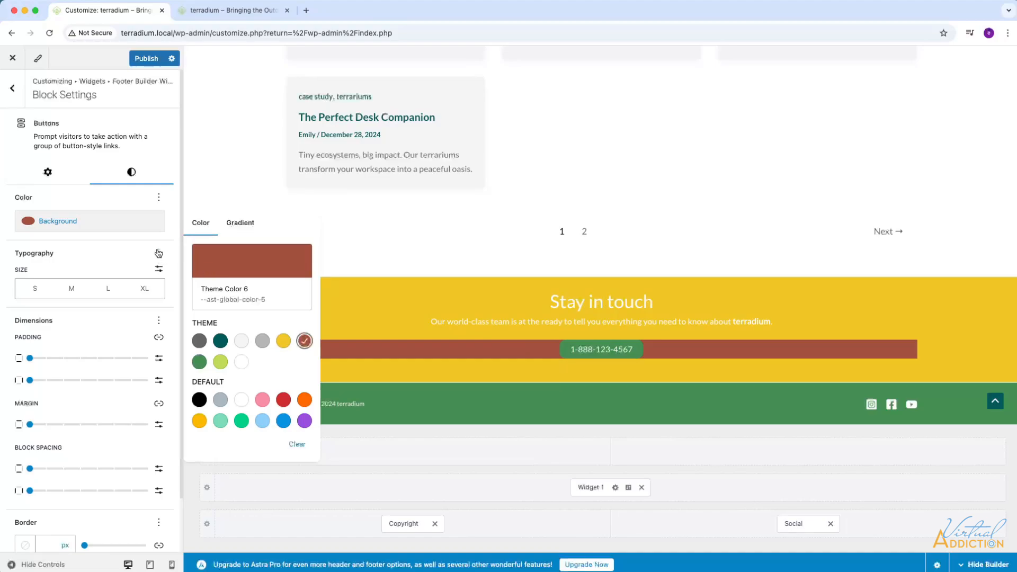
Reset the Buttons block's background color and return to the footer widget's blocks.
click(159, 198)
click(328, 254)
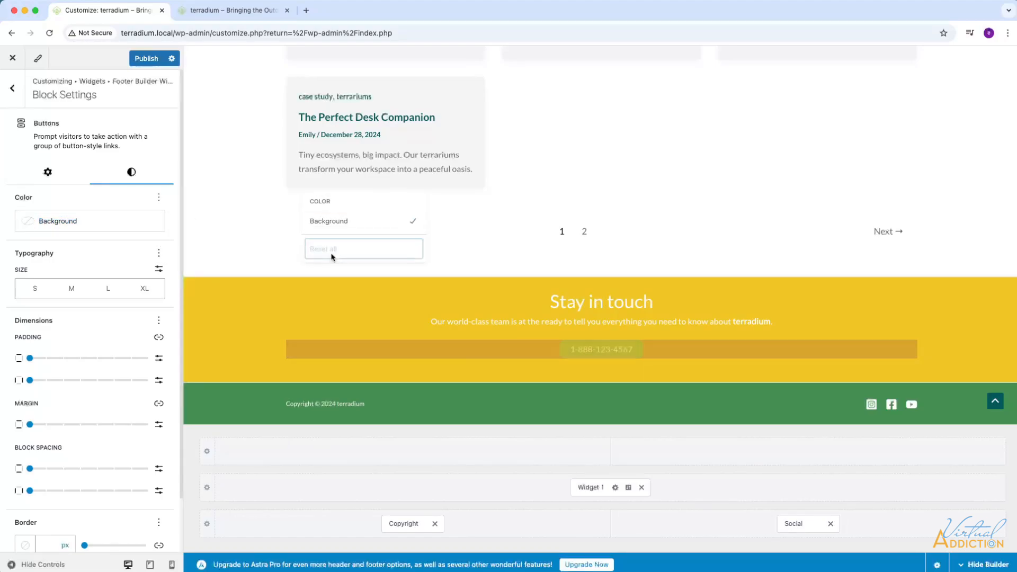
click(12, 90)
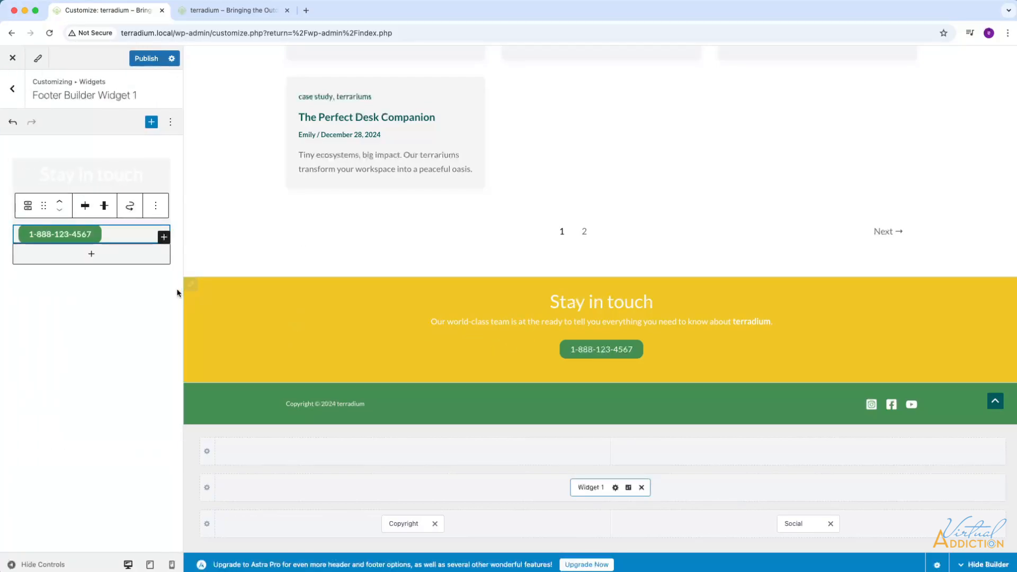
Try a 3 px margin around the yellow primary footer row, and set both its margin and padding to 0 px on all sides.
click(193, 286)
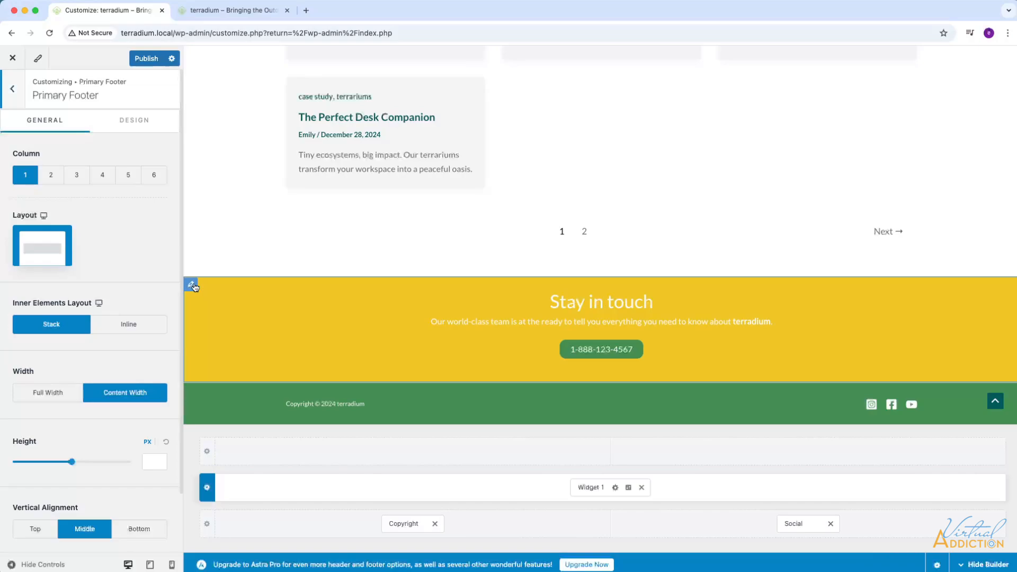
scroll(97, 288, down, 3)
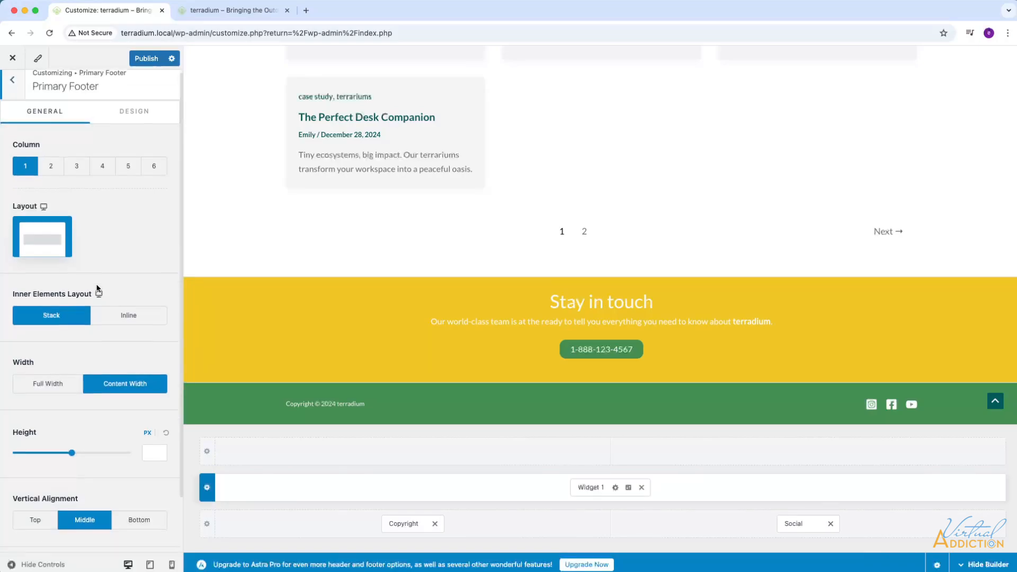
scroll(96, 288, up, 3)
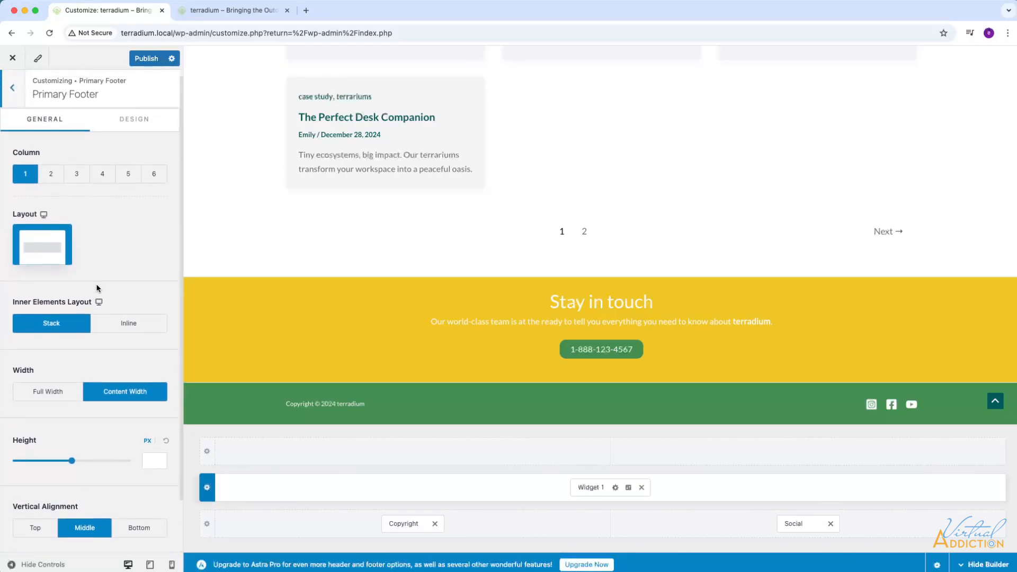
click(124, 122)
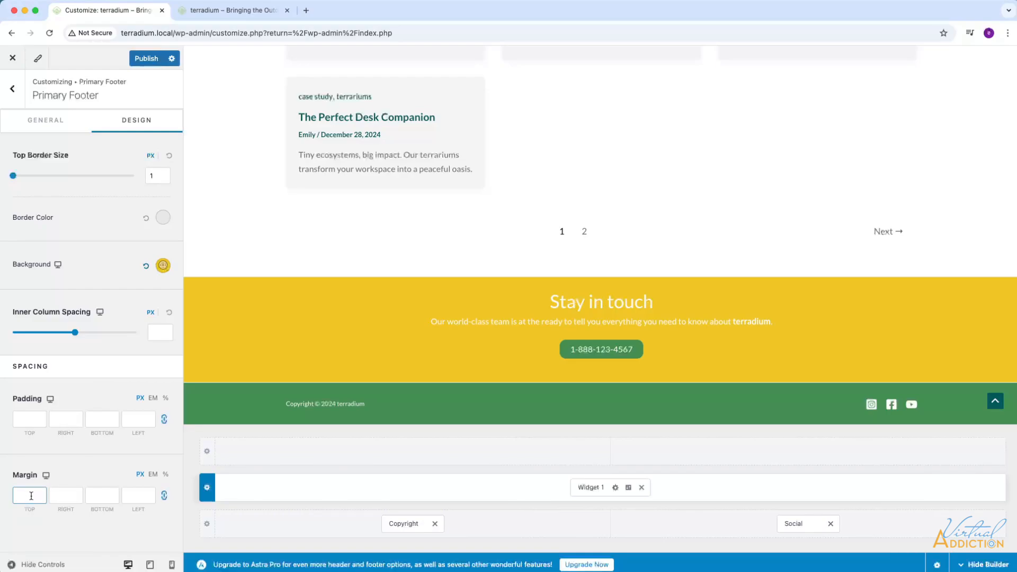
text(3)
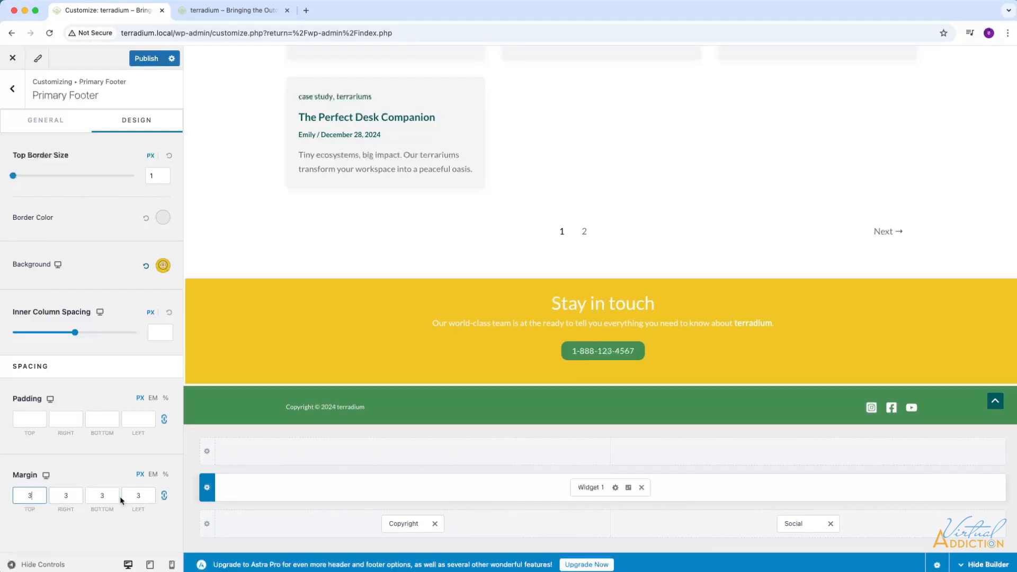
key(BackSpace)
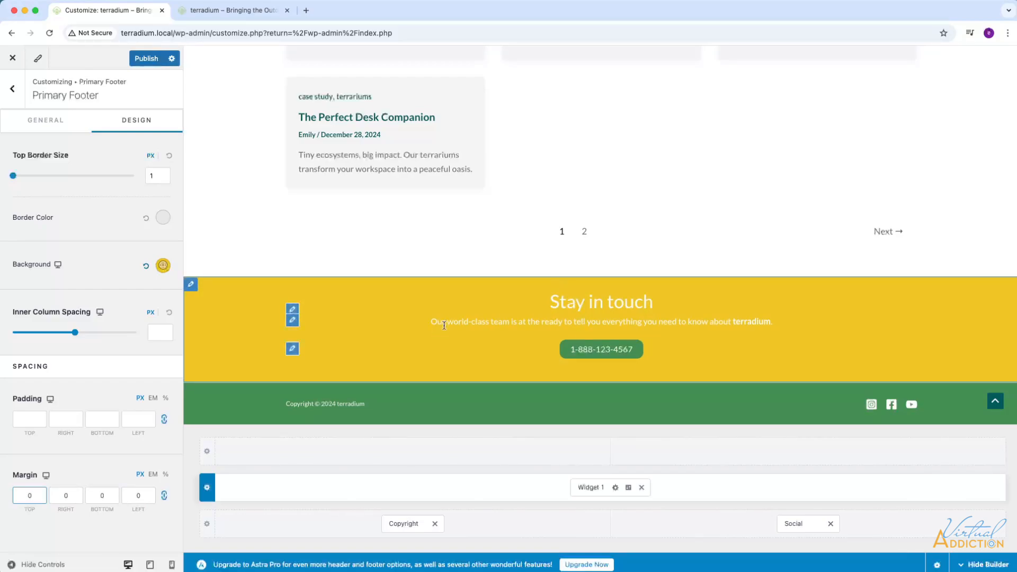
click(34, 419)
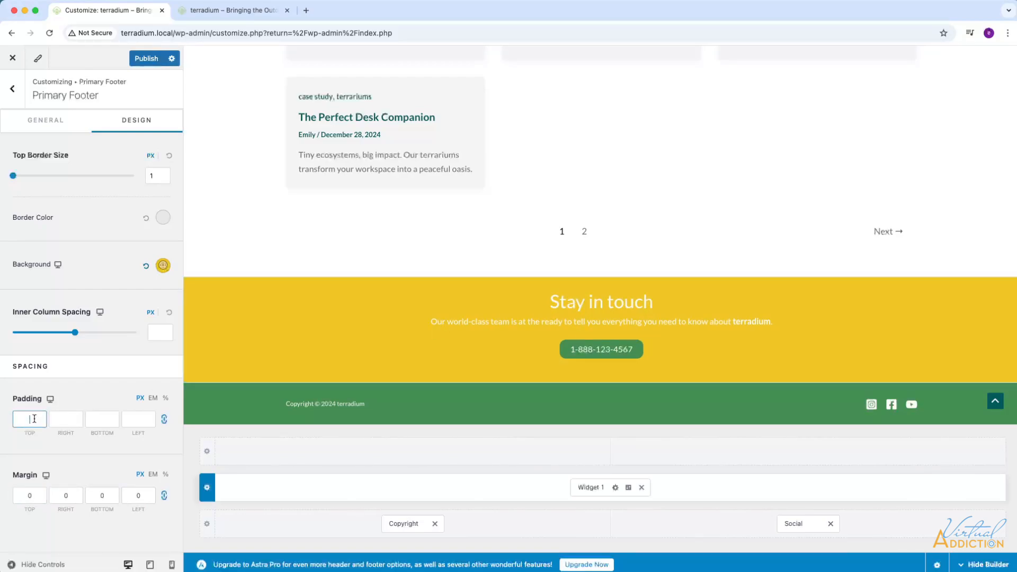
text(0)
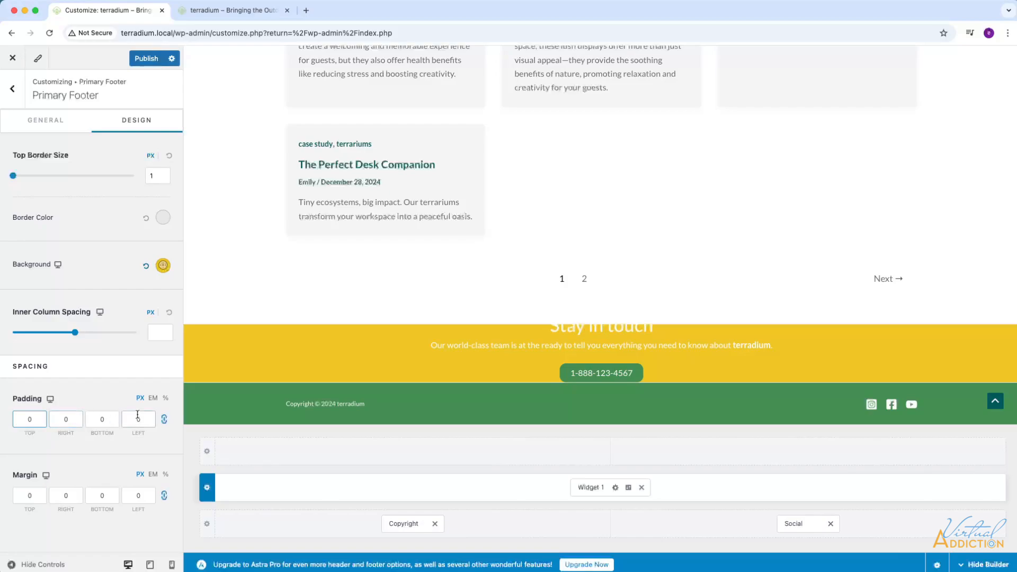
Unlink the primary footer row's padding values and set the top and bottom padding to 2 em.
click(163, 421)
click(42, 417)
click(153, 398)
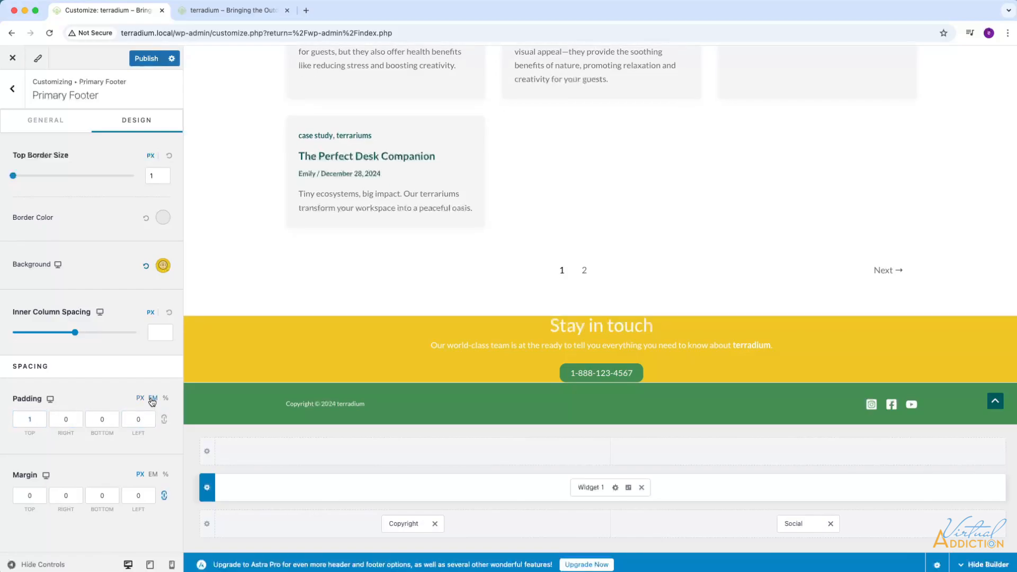
click(29, 418)
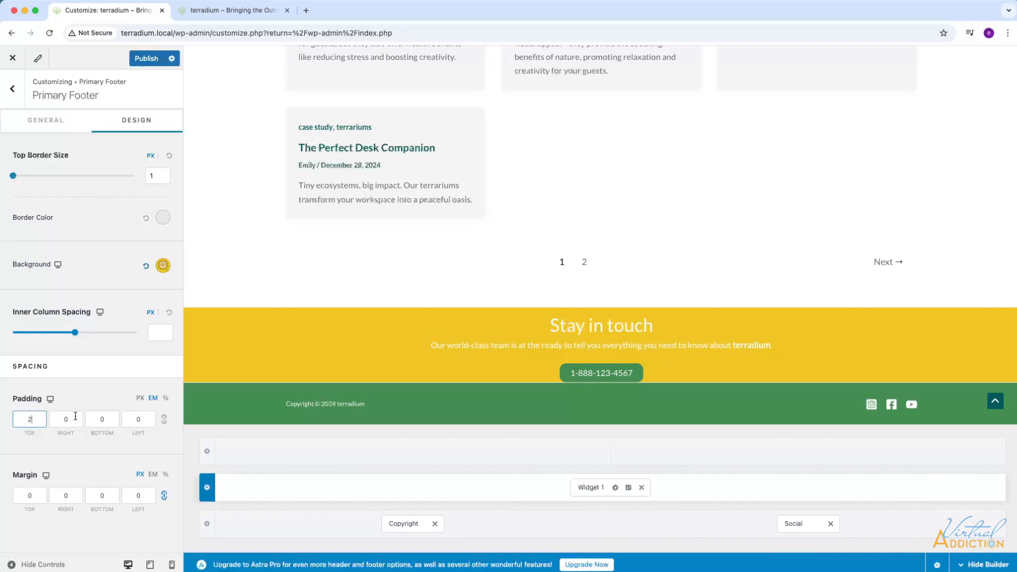
click(95, 419)
key(BackSpace)
text(2)
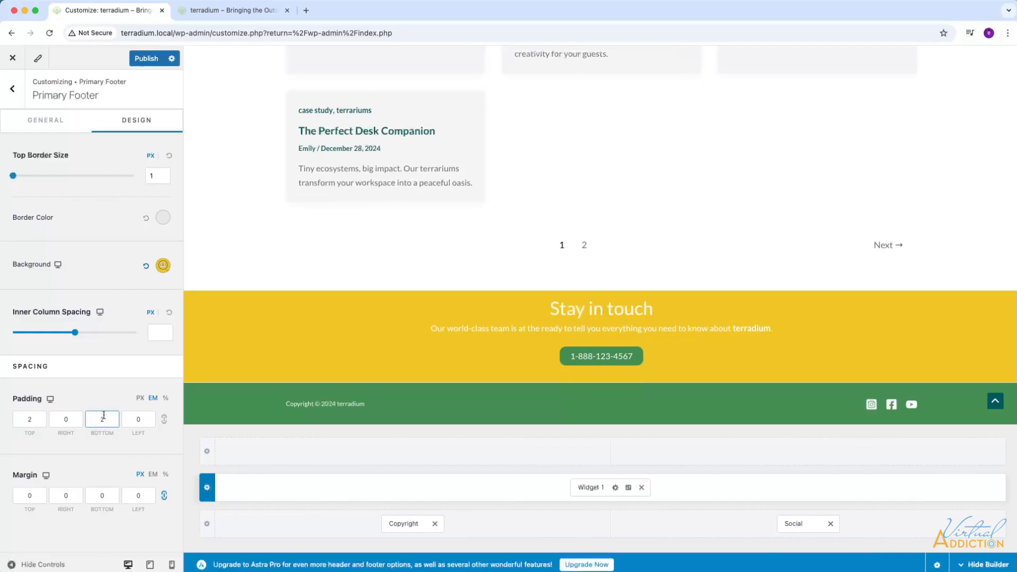
Publish the padding change, check the yellow footer row on the live site, and return to the customizer.
click(152, 60)
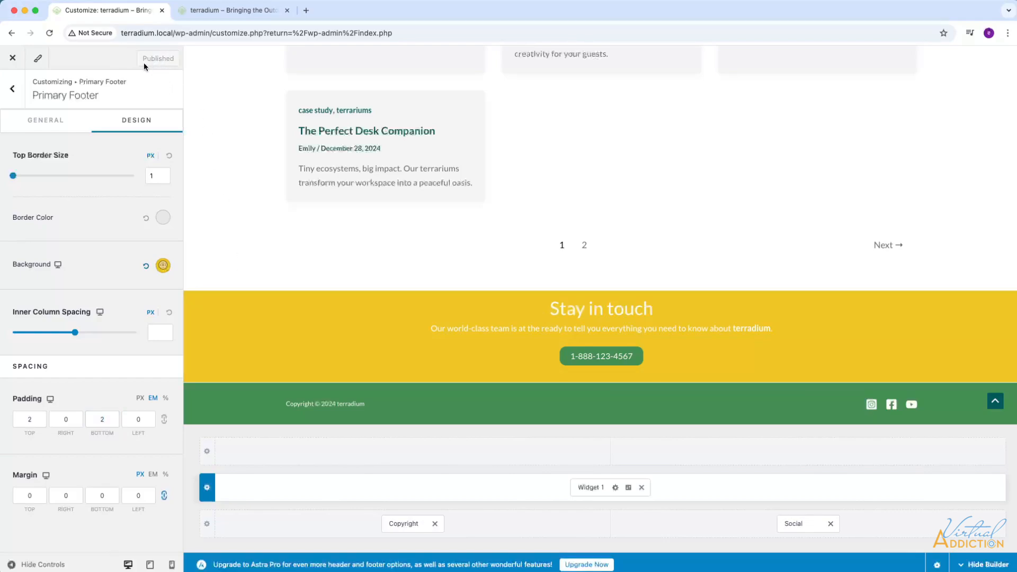
click(222, 15)
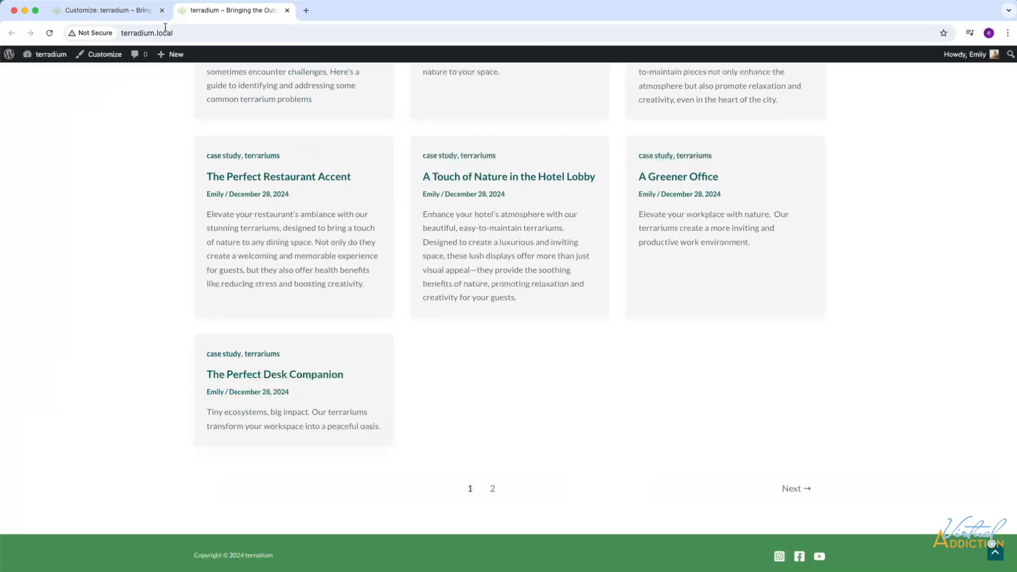
scroll(502, 261, down, 2)
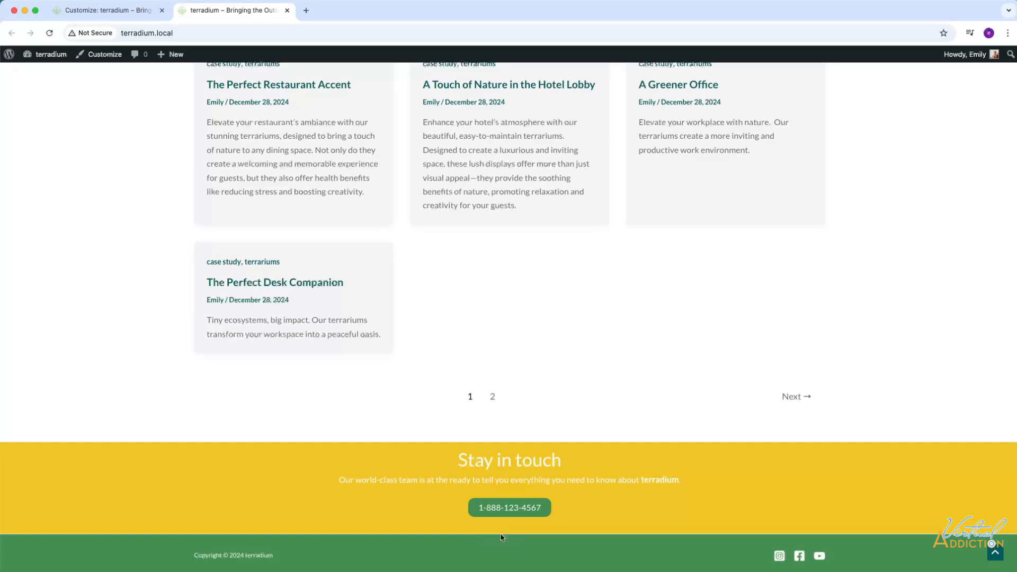
click(132, 12)
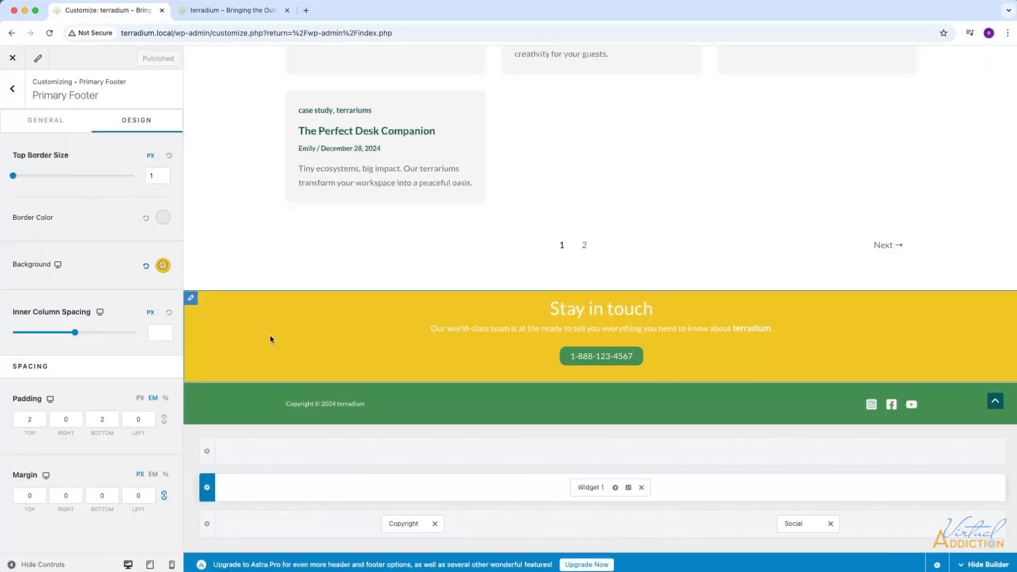
Set the primary footer row's border color to the yellow theme color #F0C726.
click(192, 301)
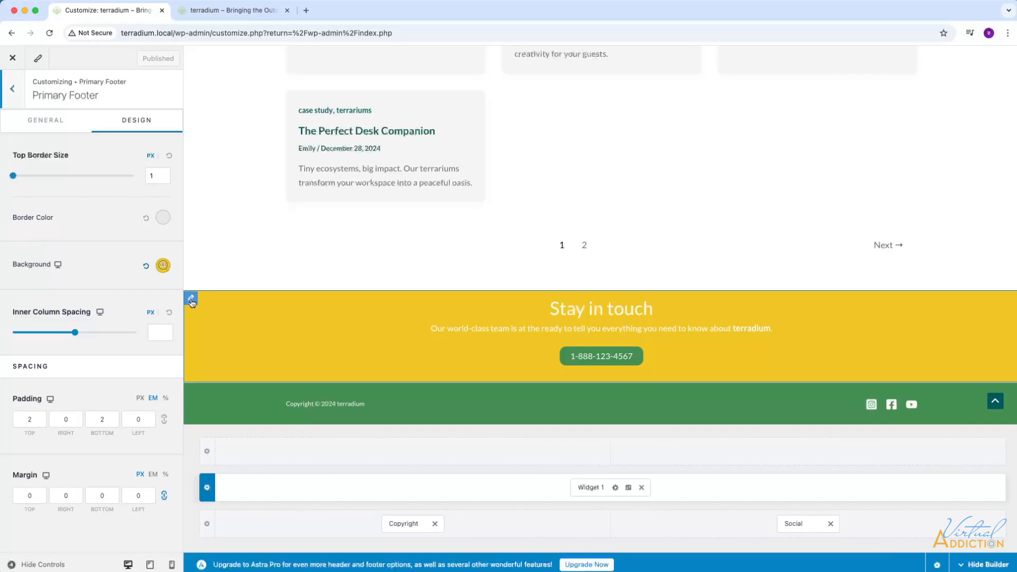
click(82, 415)
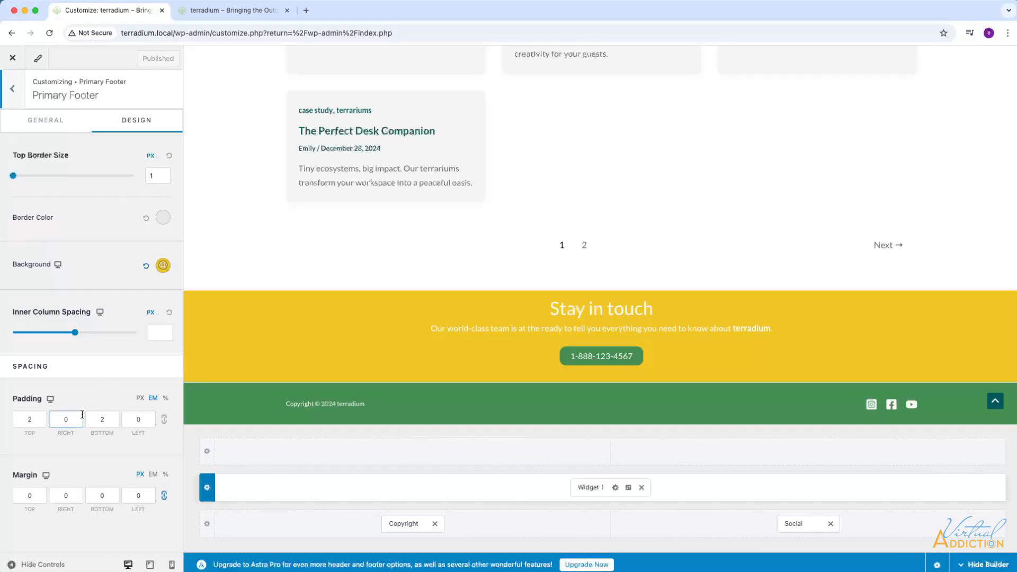
click(161, 219)
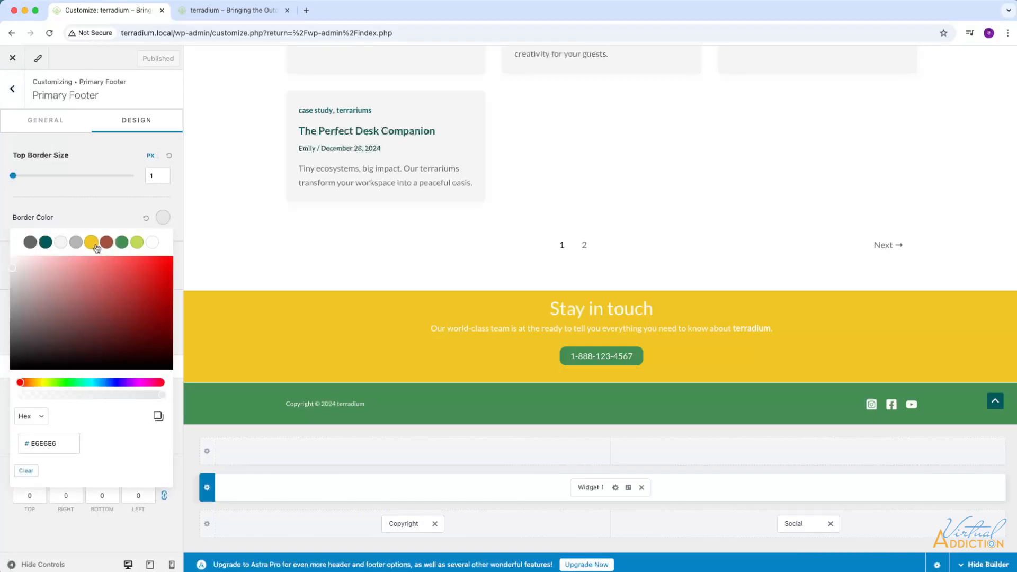
click(92, 243)
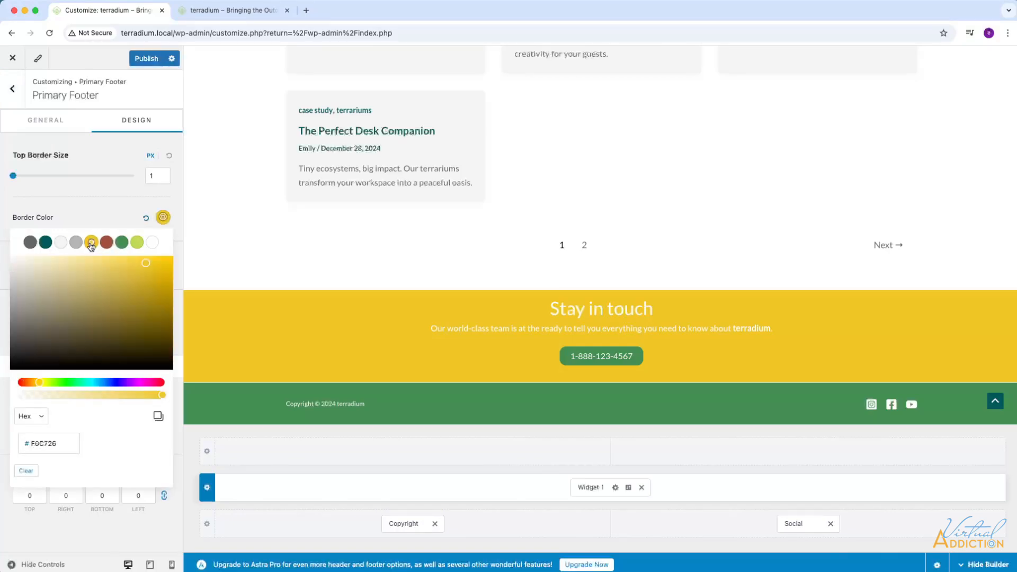
click(109, 219)
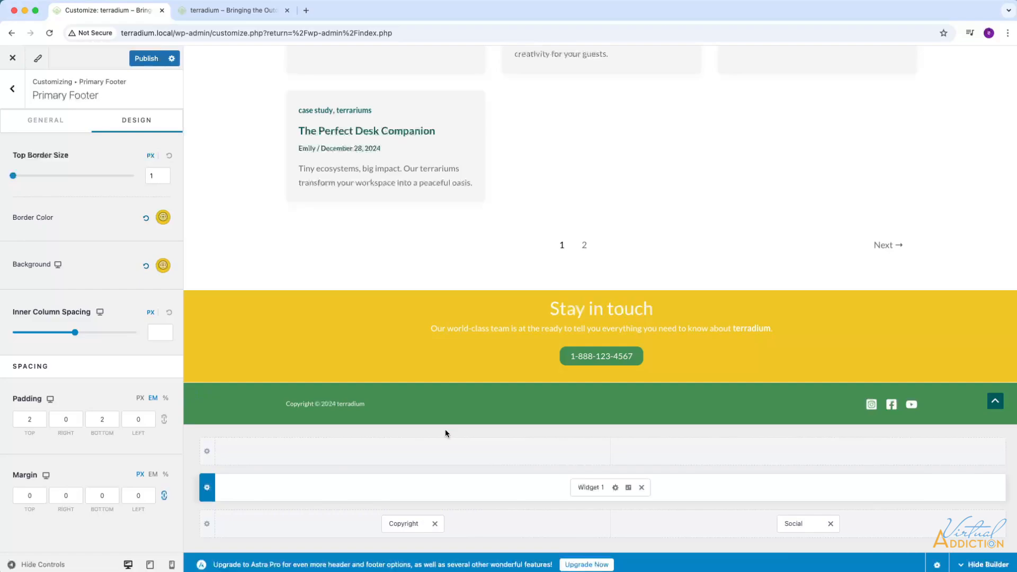
Set the below footer row's border color to the green theme color #448E53 and its top border size to 0 px.
click(191, 392)
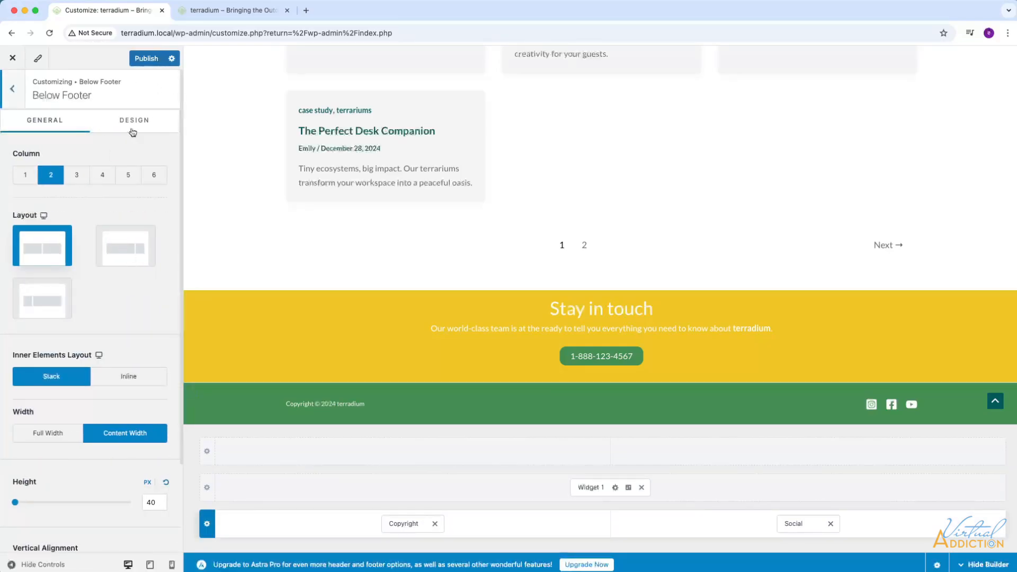
click(132, 128)
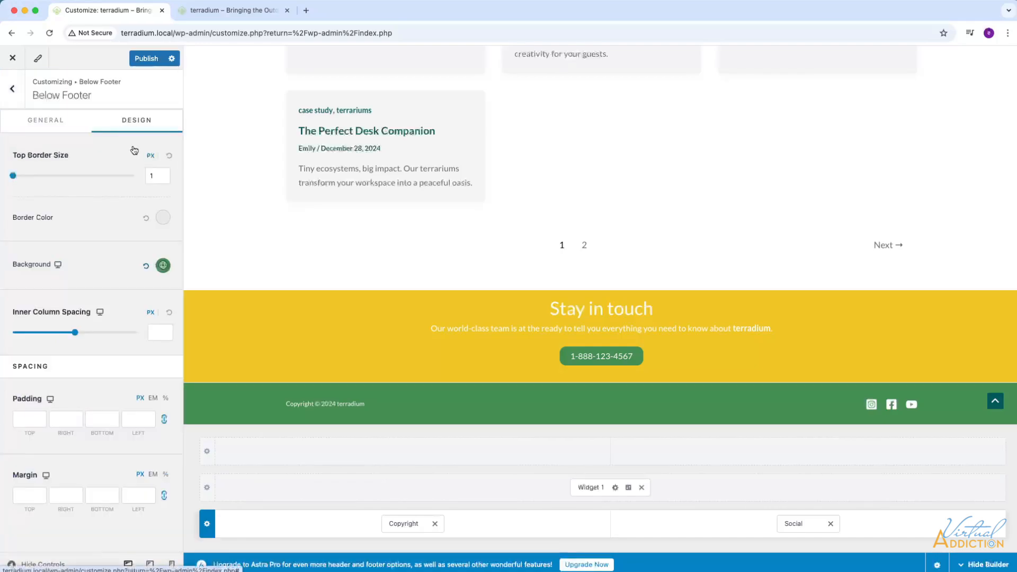
click(163, 219)
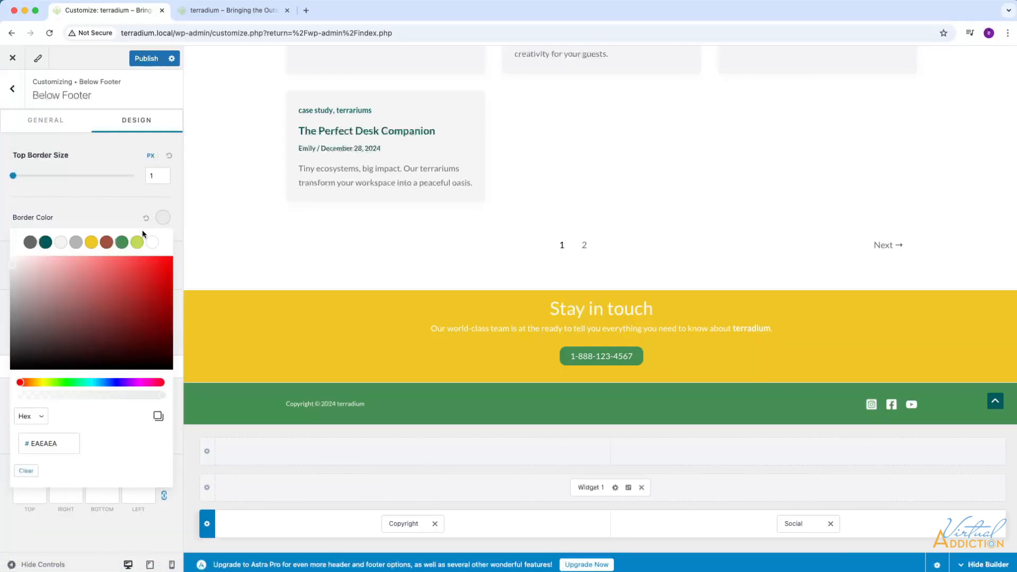
click(122, 242)
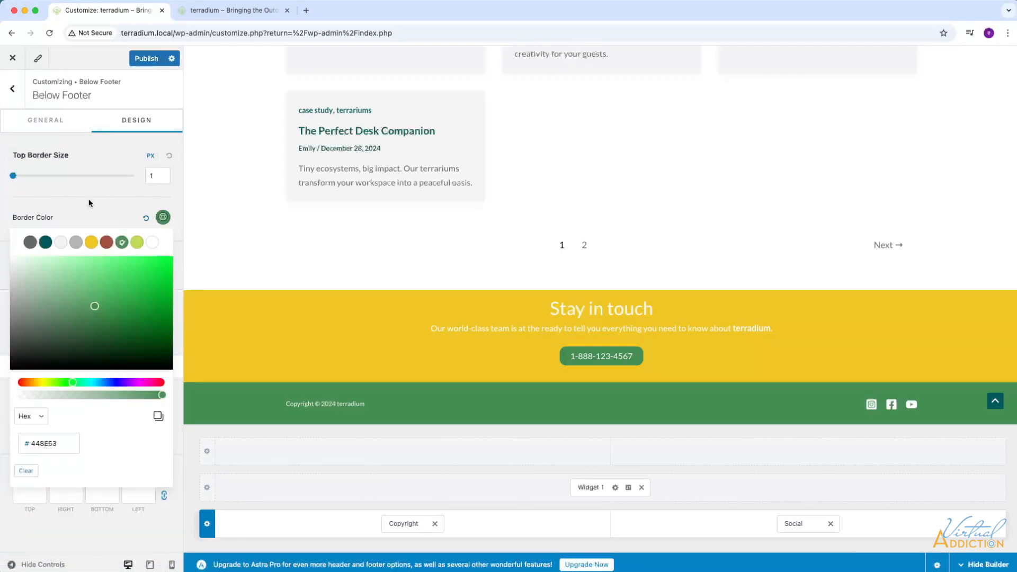
click(144, 185)
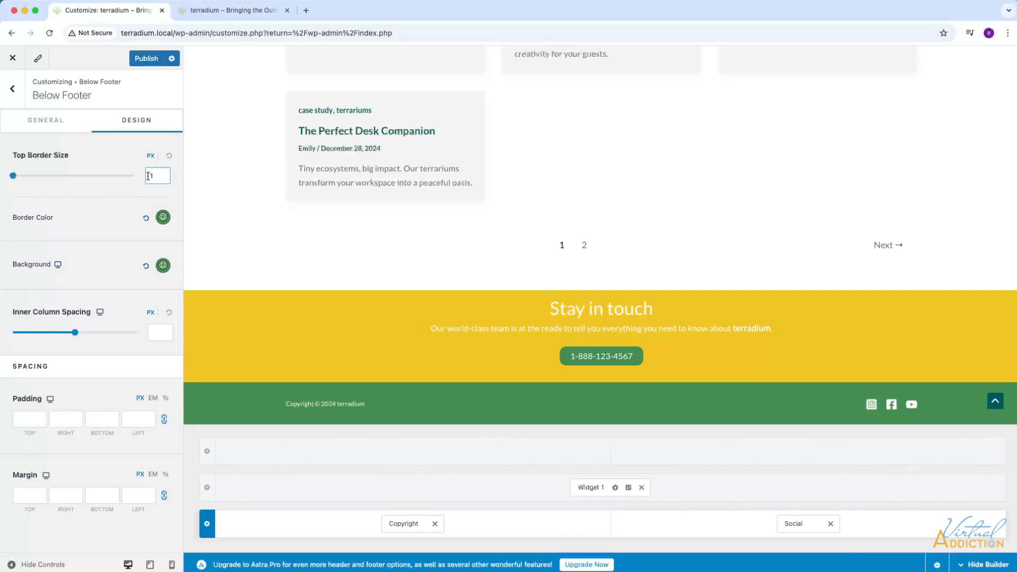
drag(157, 175, 135, 180)
text(0)
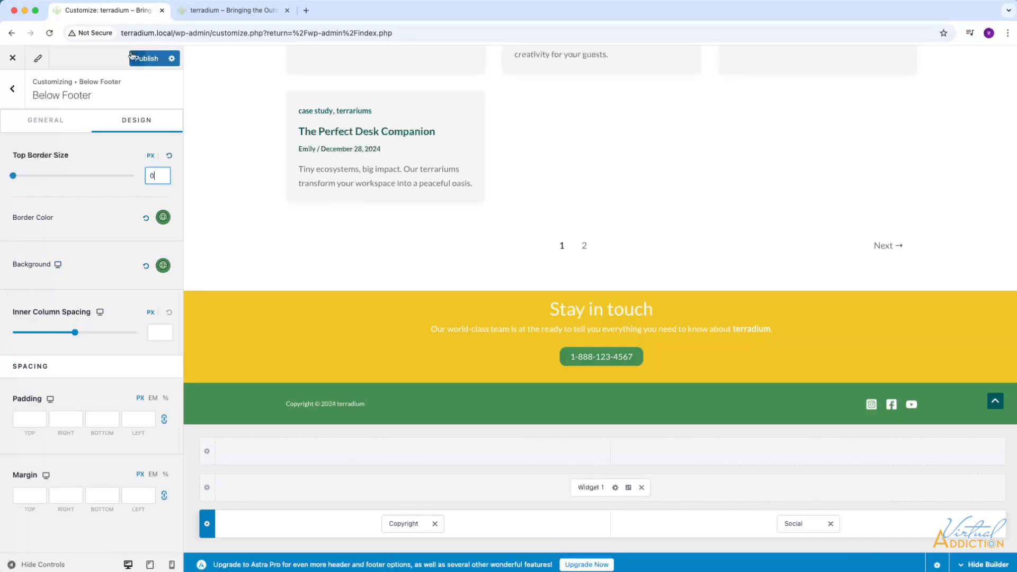
Publish the border changes, reload the live site to check the footer, and return to the customizer.
click(153, 58)
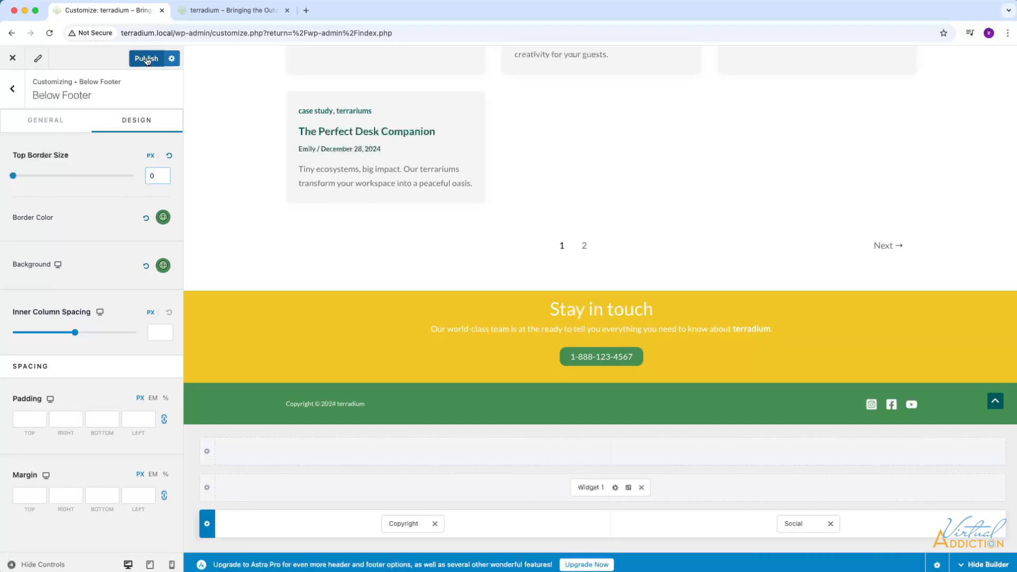
click(221, 15)
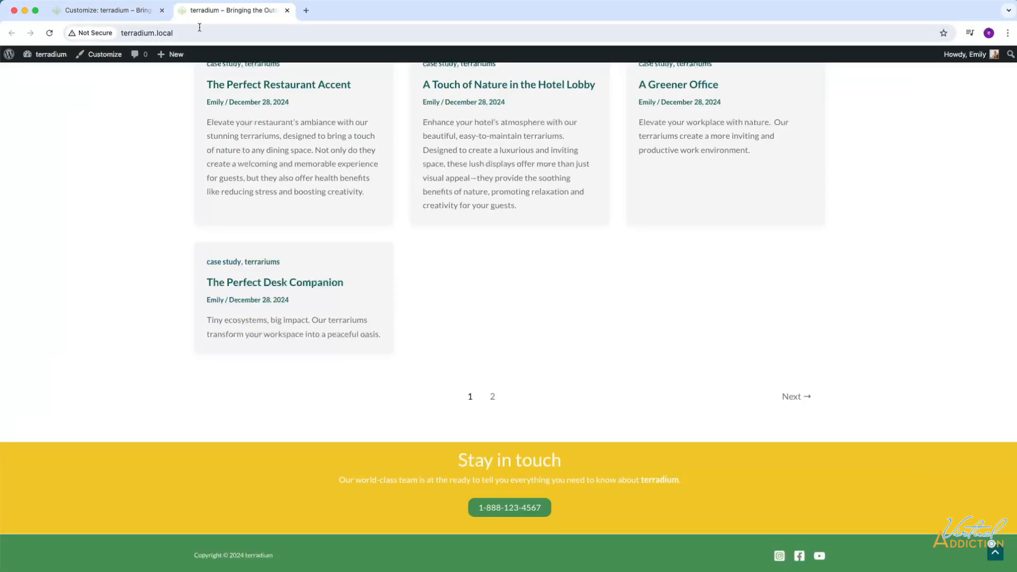
click(49, 33)
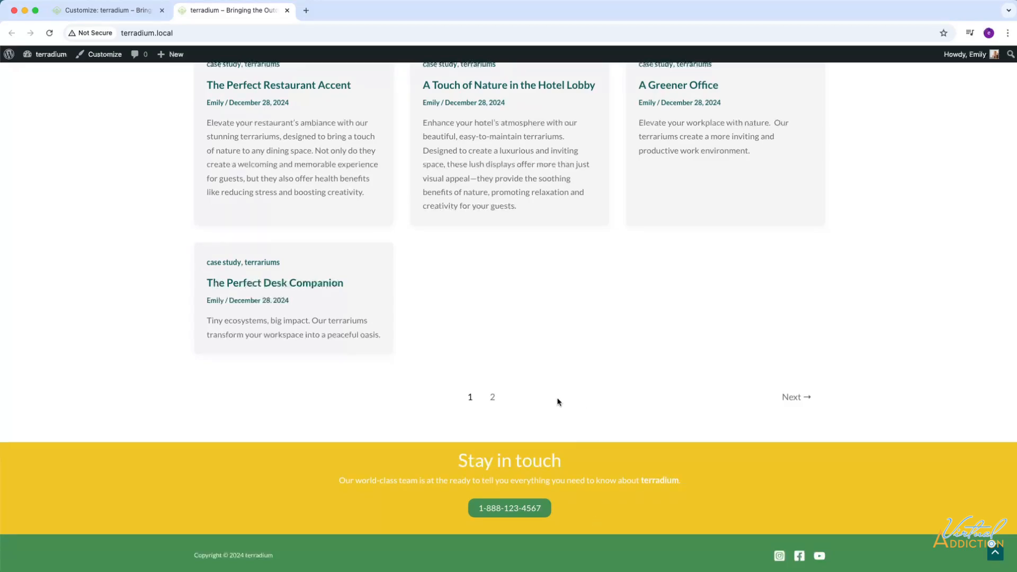
click(127, 11)
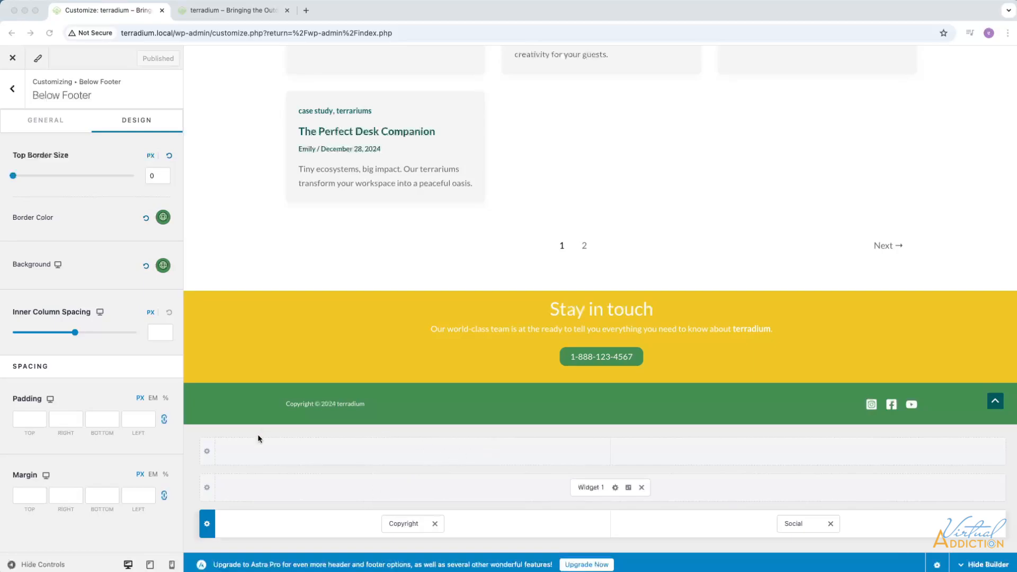
Open the above footer row's settings and set its layout to 1 column.
click(260, 450)
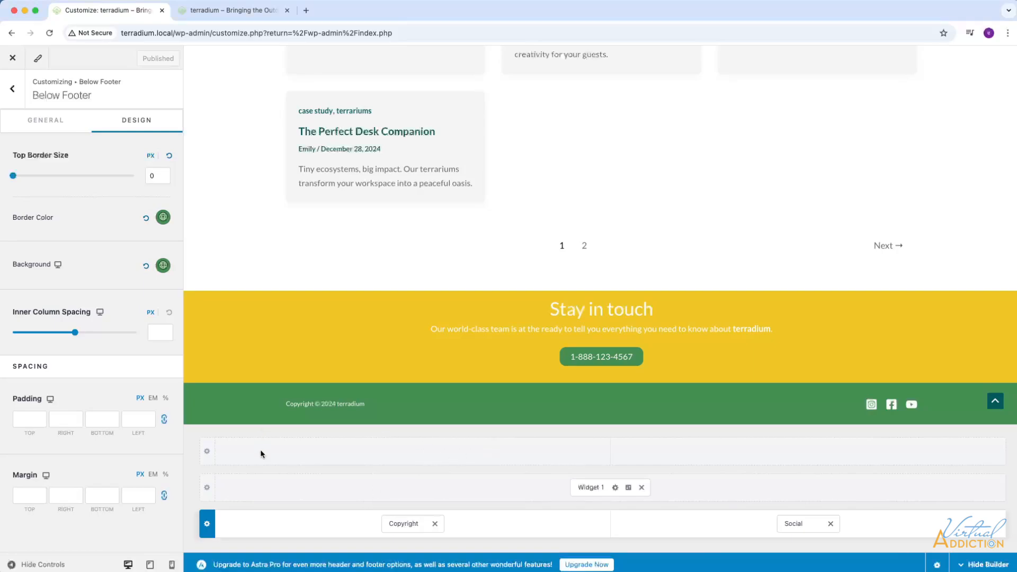
click(208, 452)
click(21, 176)
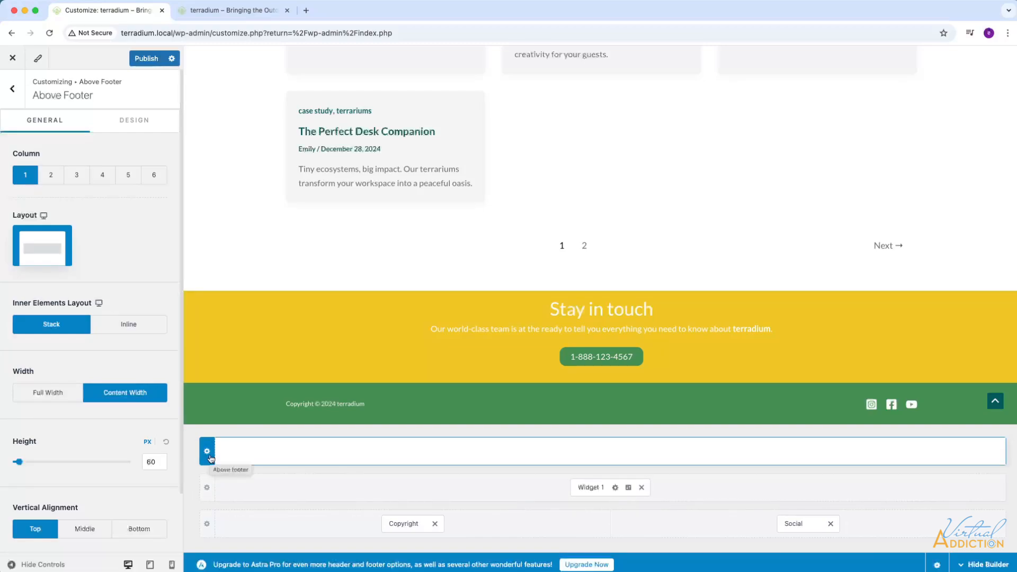
Give the above footer row the dark teal theme color as background and a top border size of 0 px.
click(139, 124)
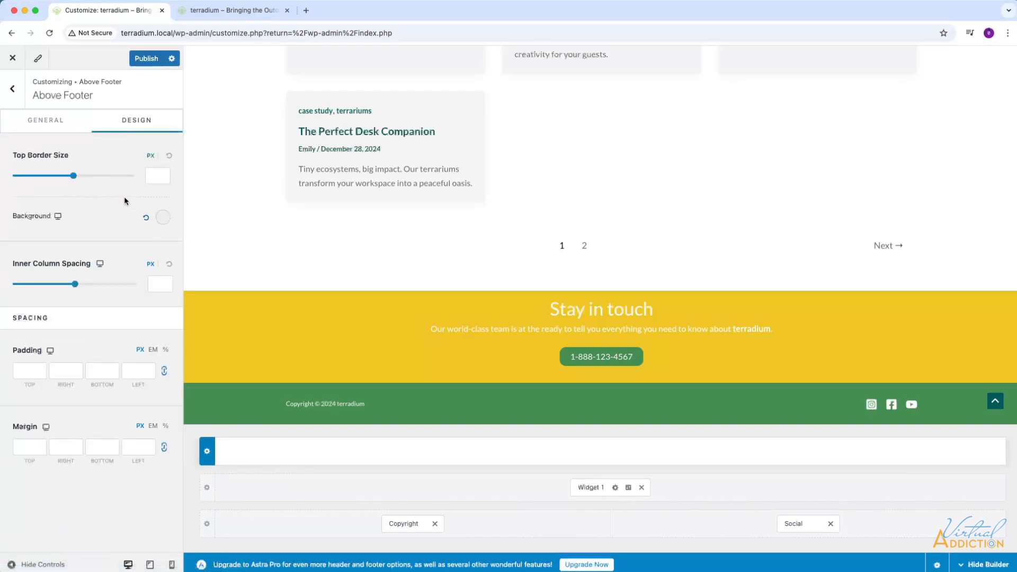
click(162, 218)
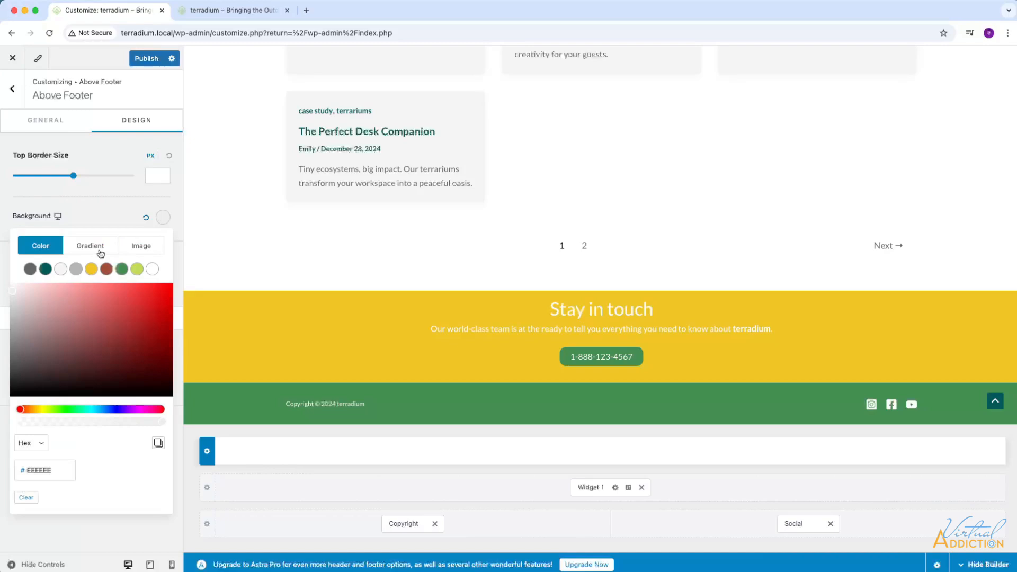
click(45, 269)
click(156, 176)
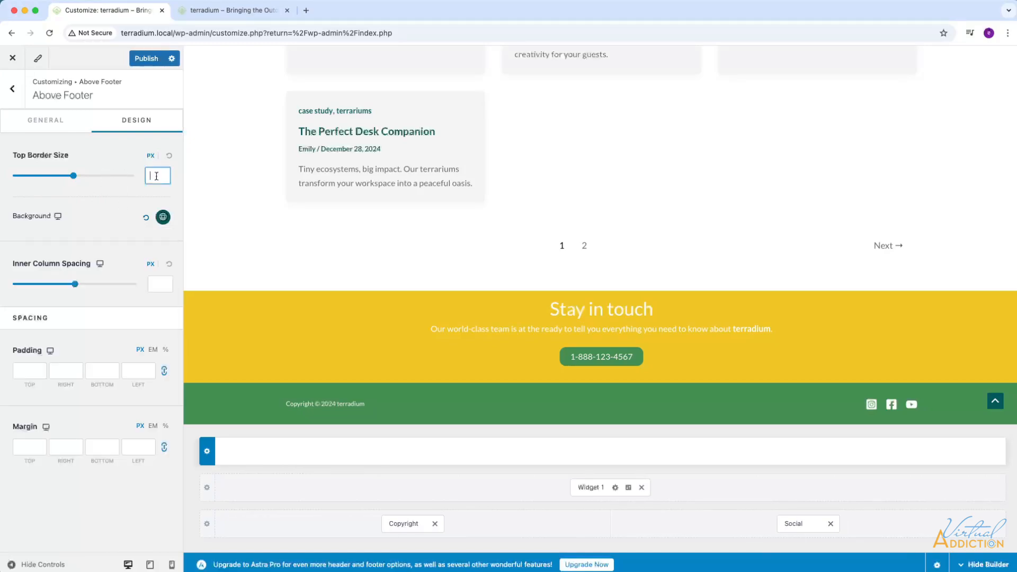
text(0)
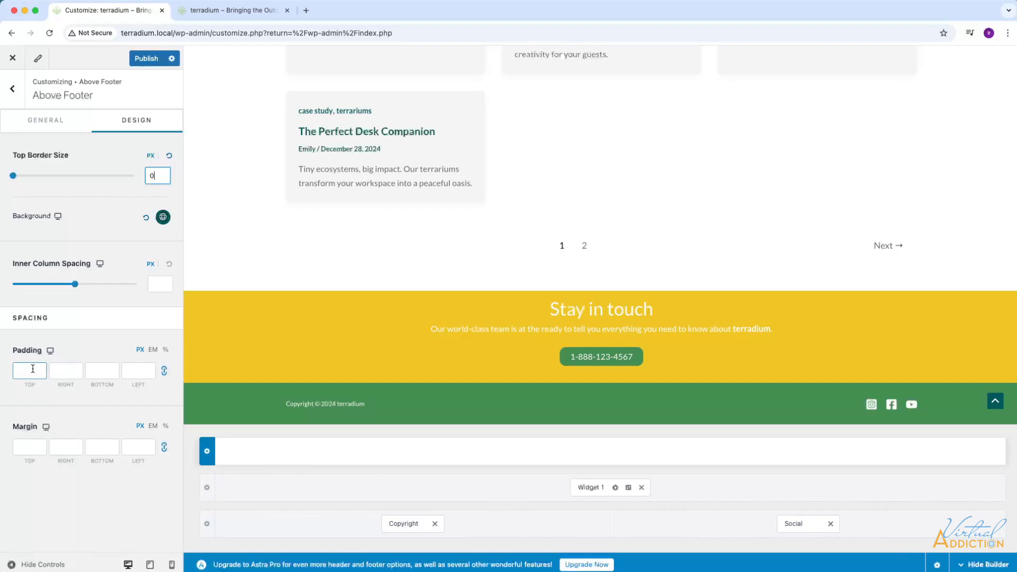
Set the above footer row's padding in em to 2 at the top and bottom and 0 on the right and left.
click(152, 352)
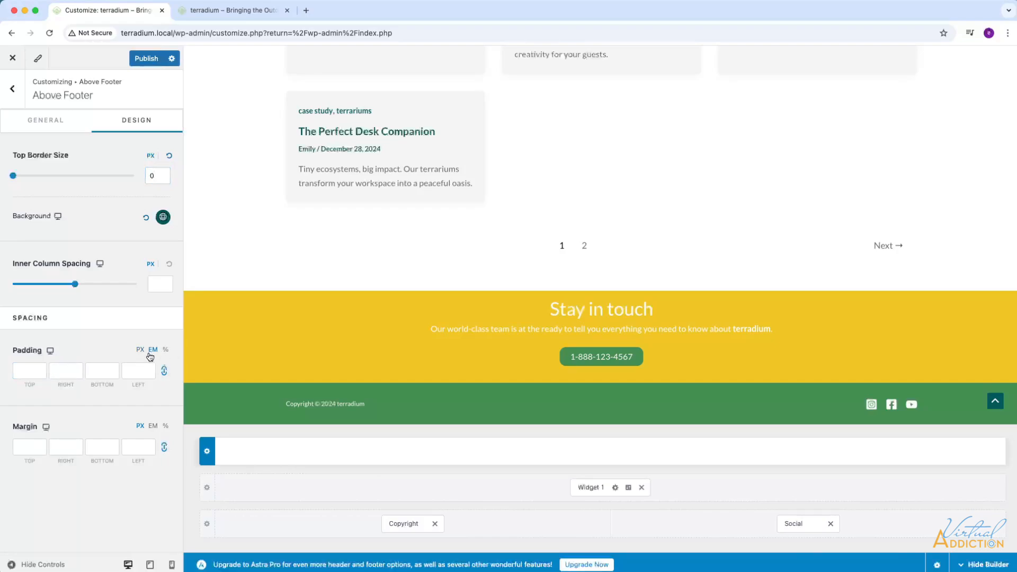
click(22, 369)
text(0)
click(164, 371)
double_click(22, 369)
text(2)
drag(108, 371, 88, 371)
text(2)
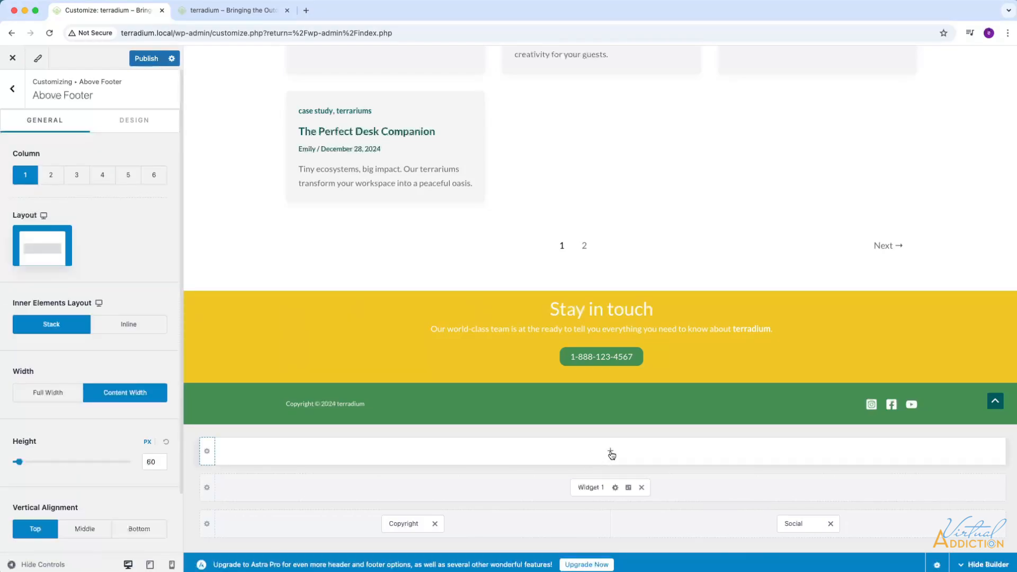
Insert Widget 2 into the above footer row and open it for editing.
click(611, 452)
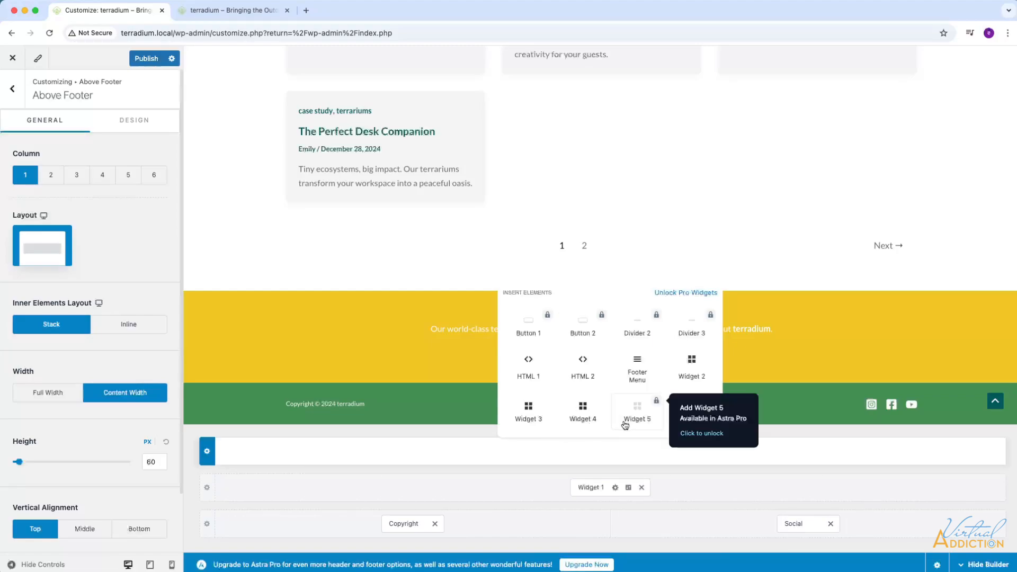
click(692, 362)
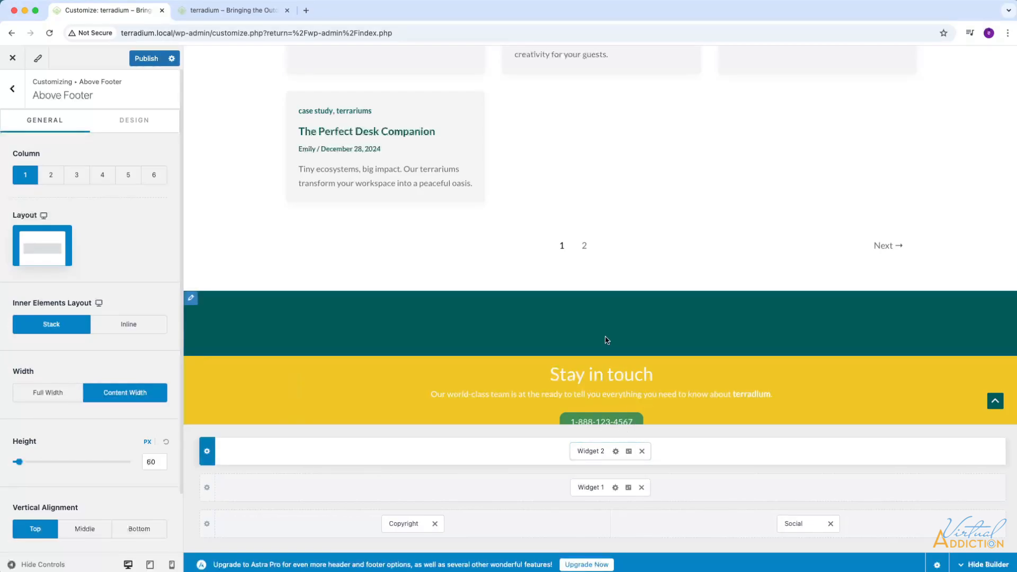
click(616, 451)
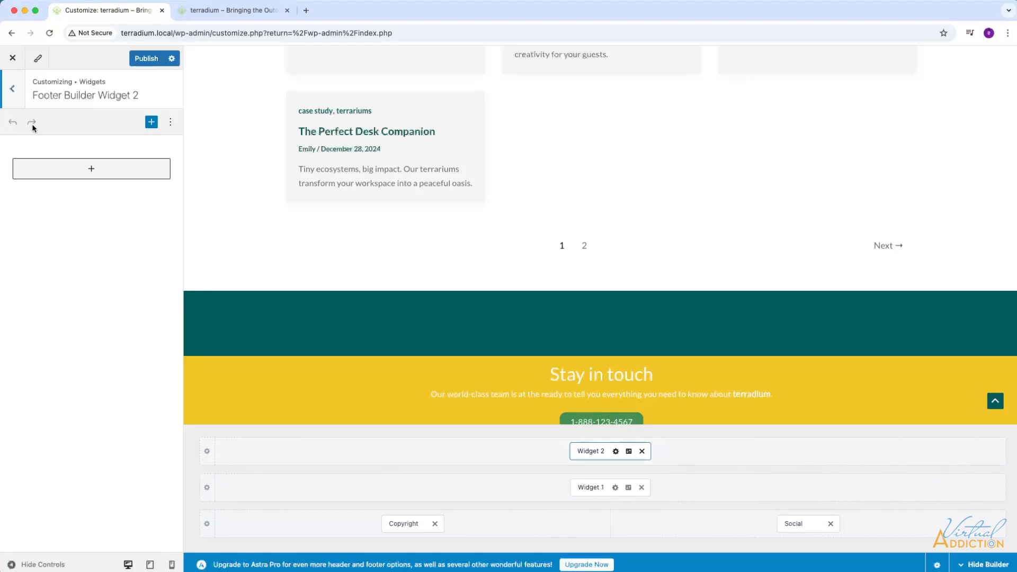
Add a Heading block to Footer Builder Widget 2 reading "Have questions? We're all ears and answers!".
click(91, 168)
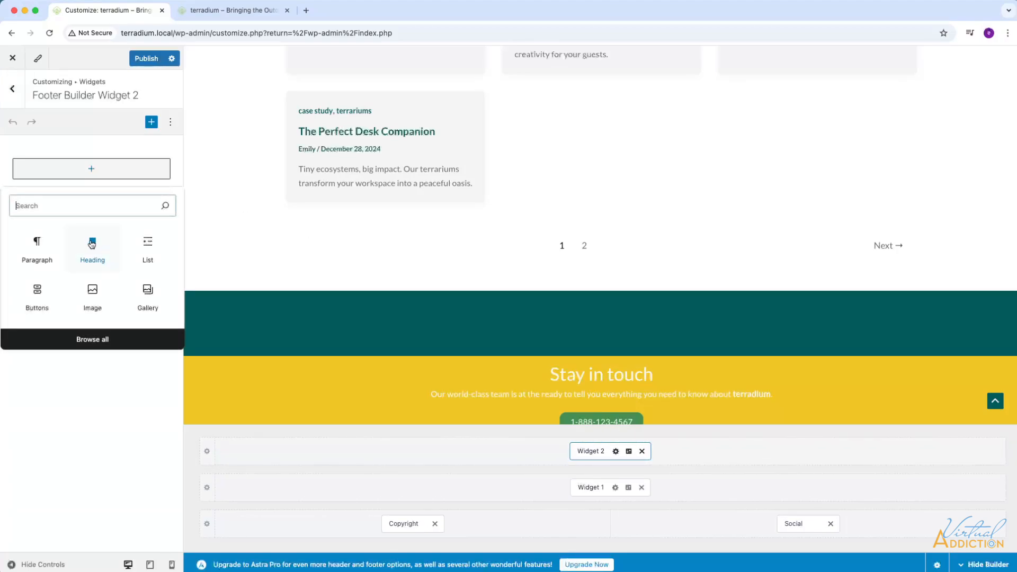
click(94, 244)
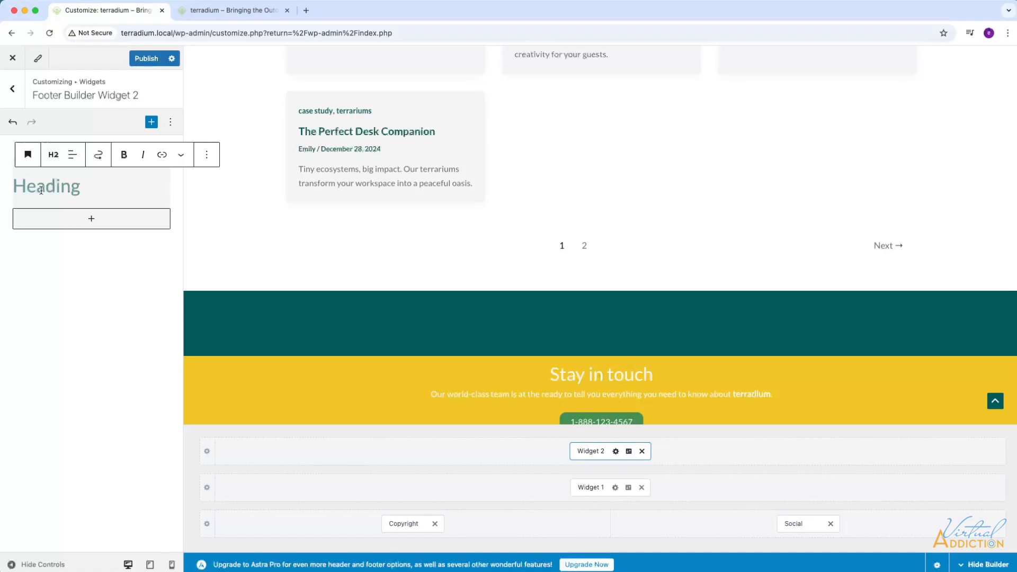
text(Have questions? We're all ears and answers!)
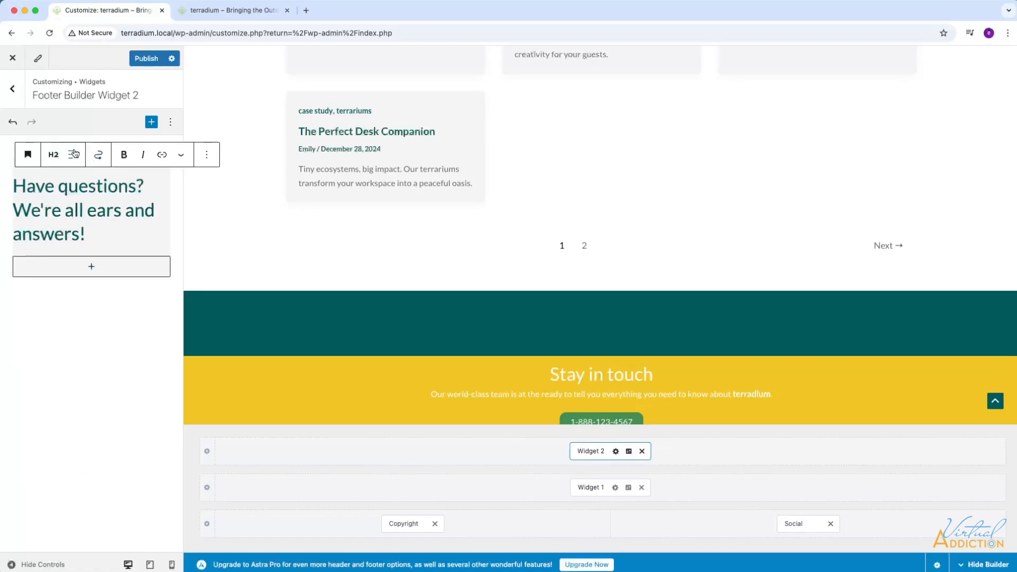
Center the "Have questions?" heading and give it the white theme color (Theme Color 9) as text color.
click(72, 154)
click(98, 208)
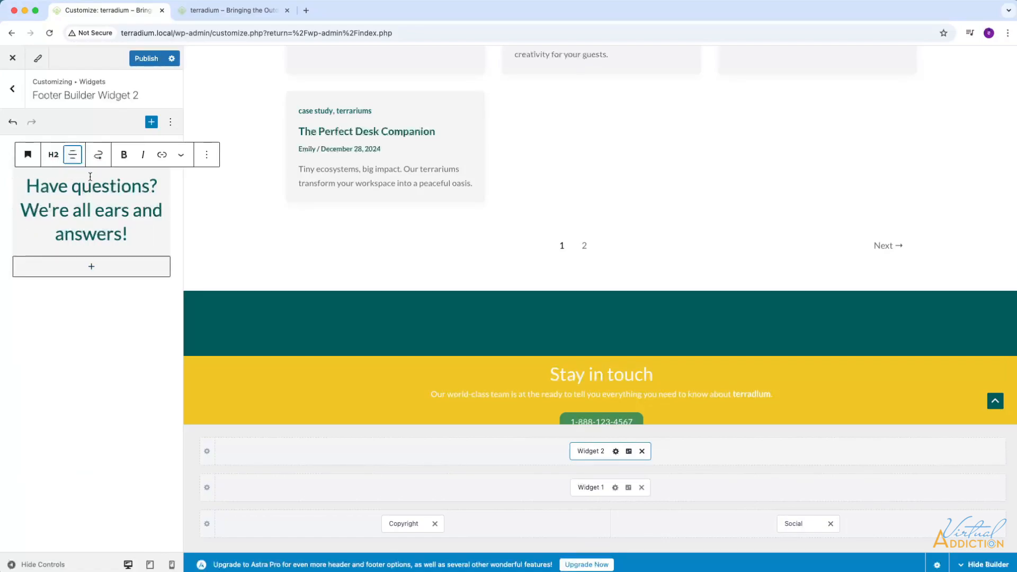
click(206, 155)
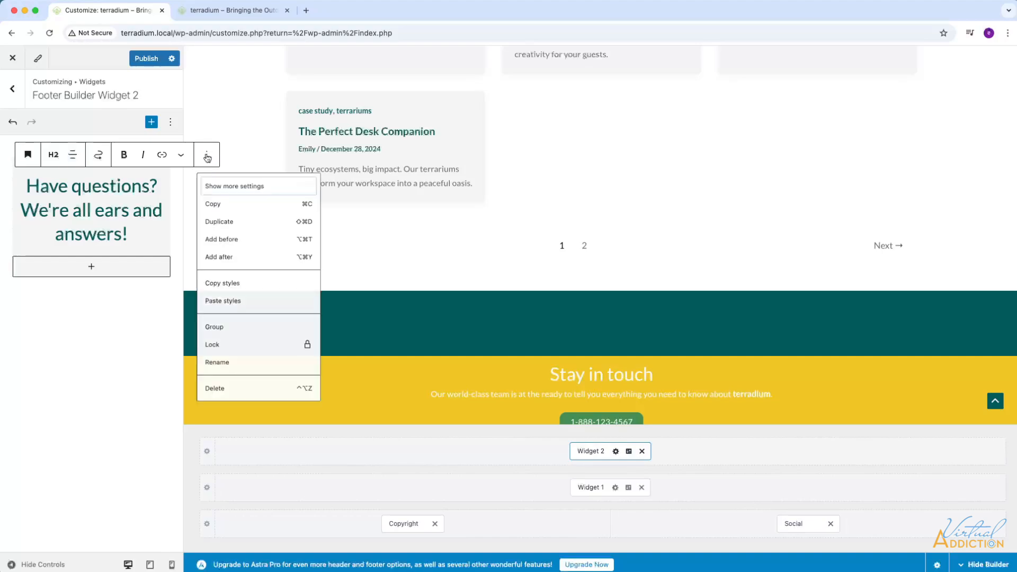
click(231, 186)
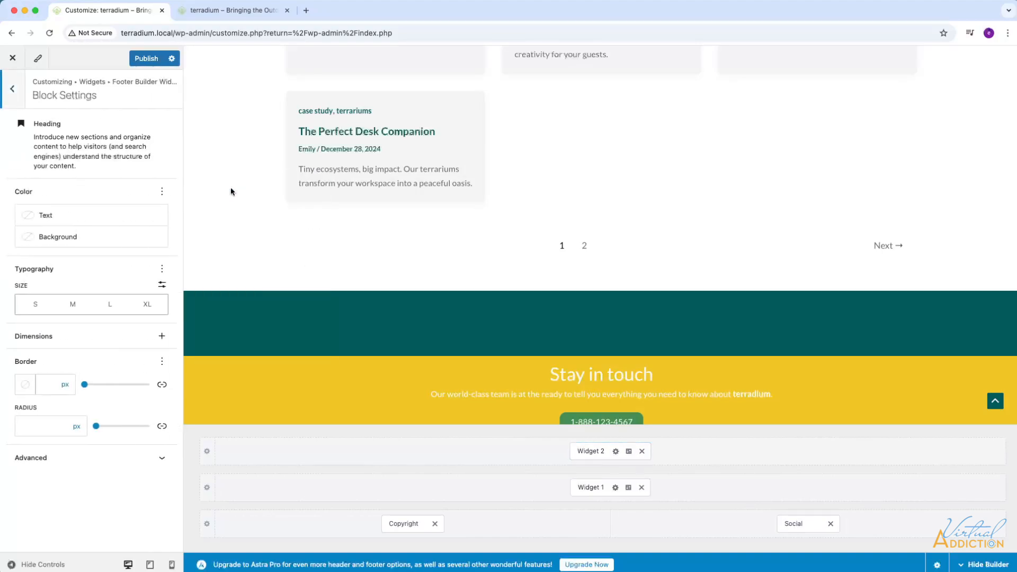
click(25, 215)
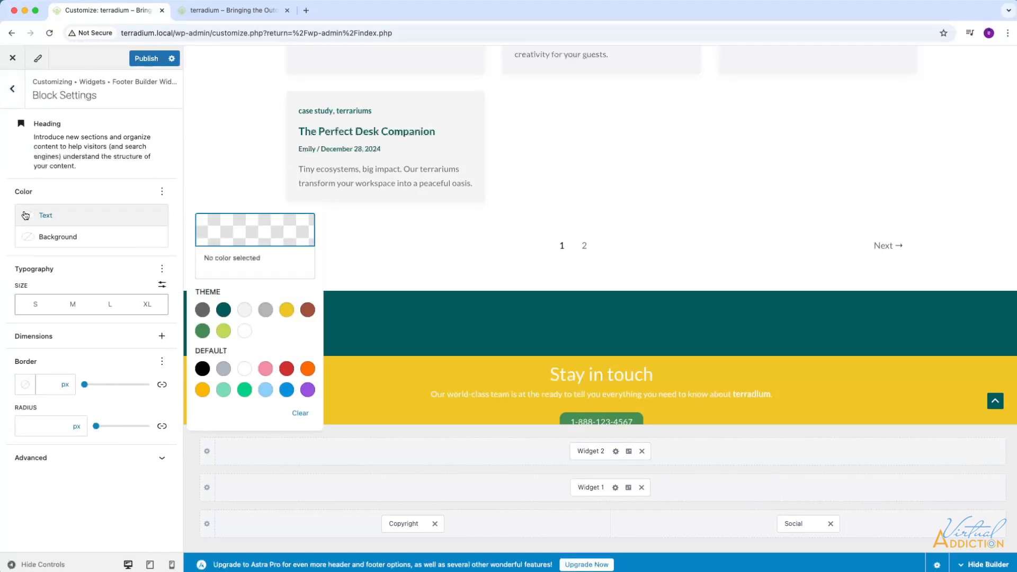
click(244, 330)
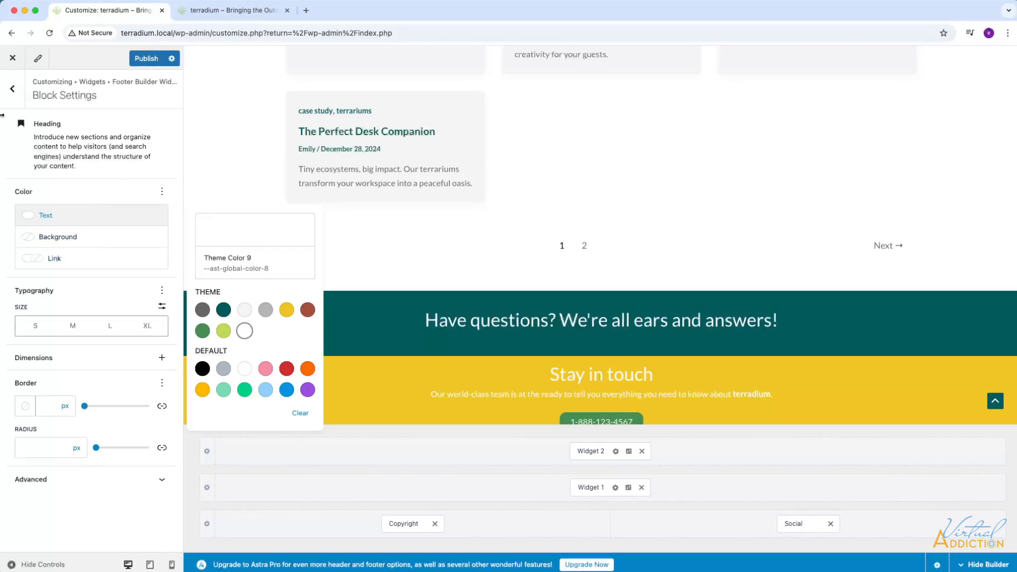
click(12, 88)
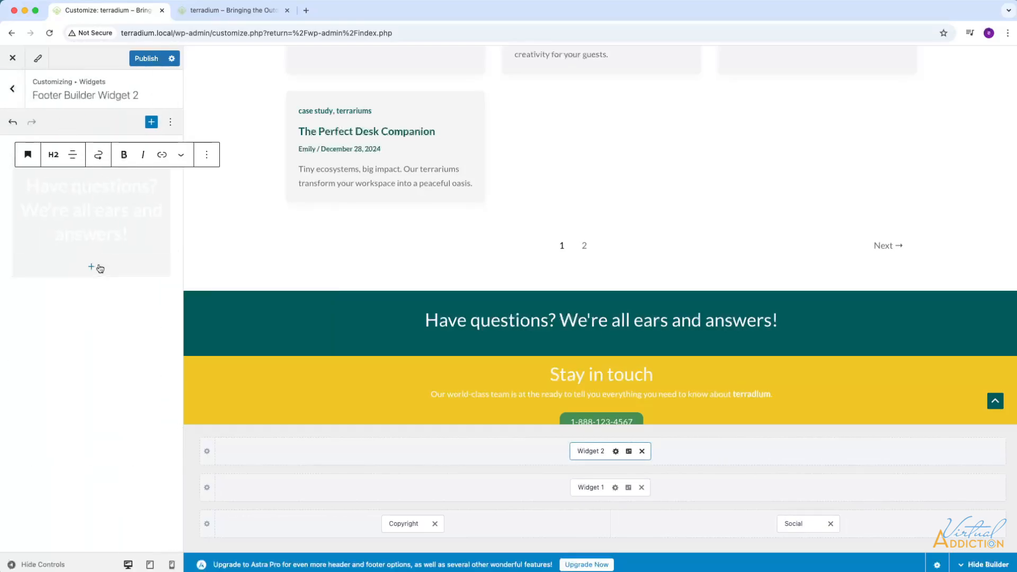
Add a centered Paragraph block below the heading reading "Be the first to learn terrarium design tips and hear project stories, drop us a line.".
click(100, 268)
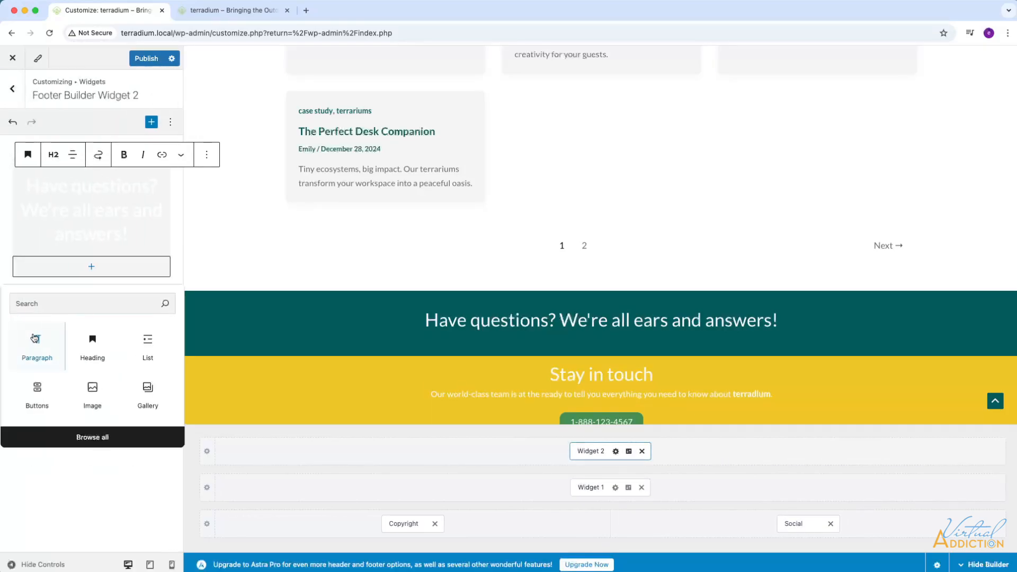
click(33, 338)
text(Be the first to learn terrarium design tips and hear project stories, drop us a line.)
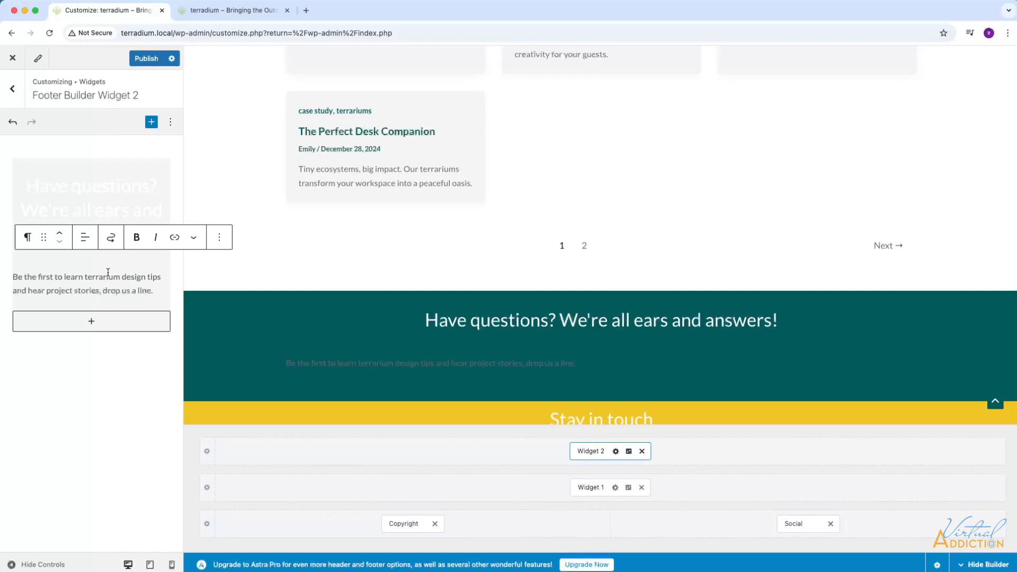
click(85, 237)
click(106, 290)
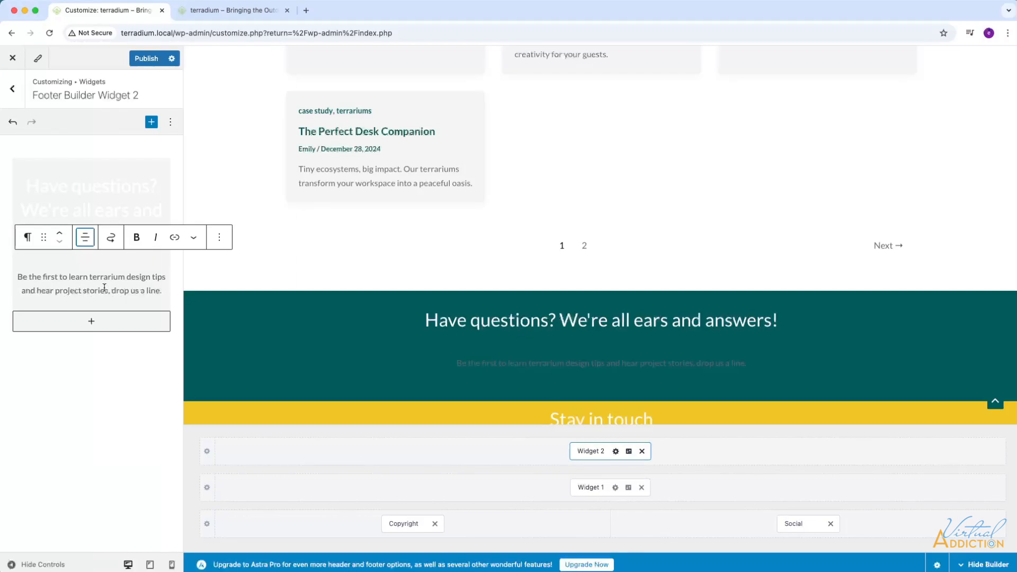
Set the new paragraph's text color to the white theme color (Theme Color 9) in its block settings.
click(220, 239)
click(232, 272)
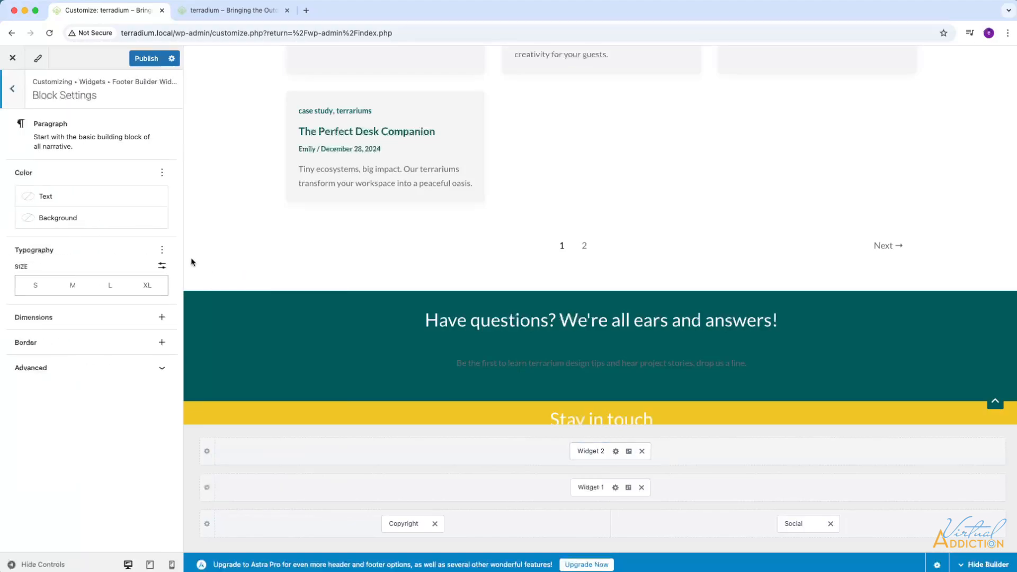
click(31, 201)
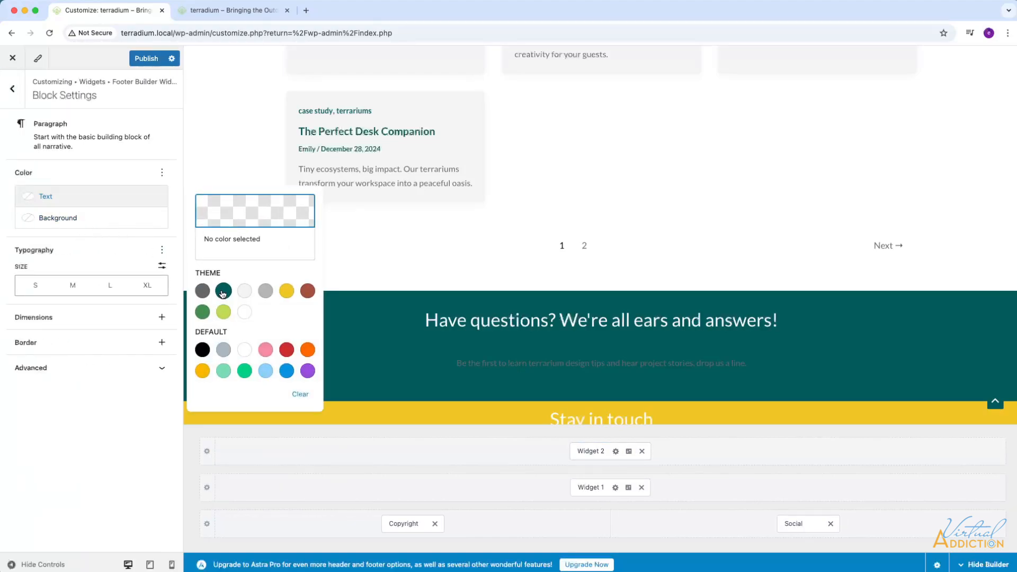
click(244, 313)
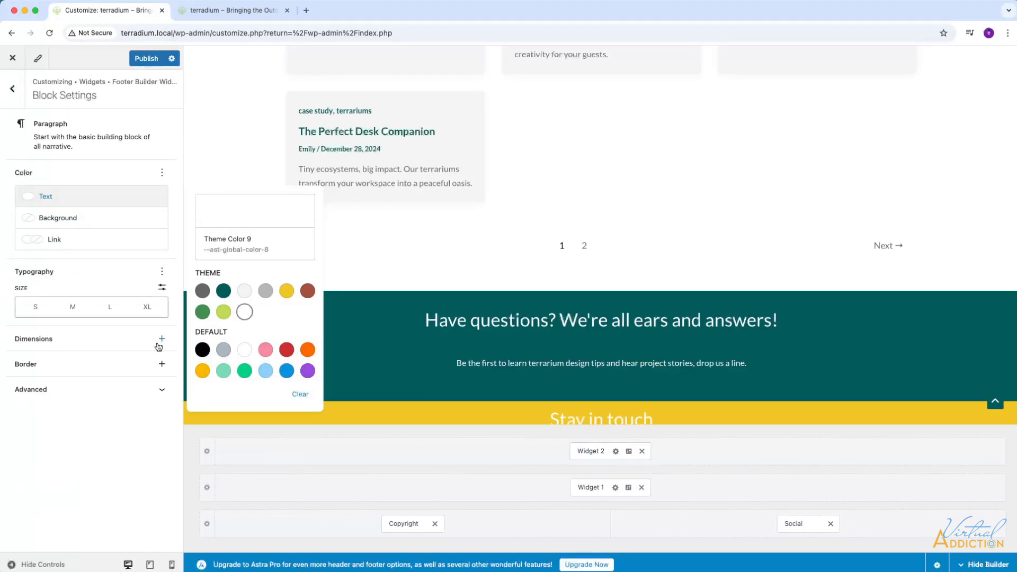
Enable the paragraph's line height option, set it to 0.8, and return to the Footer Builder Widget 2 blocks.
click(162, 271)
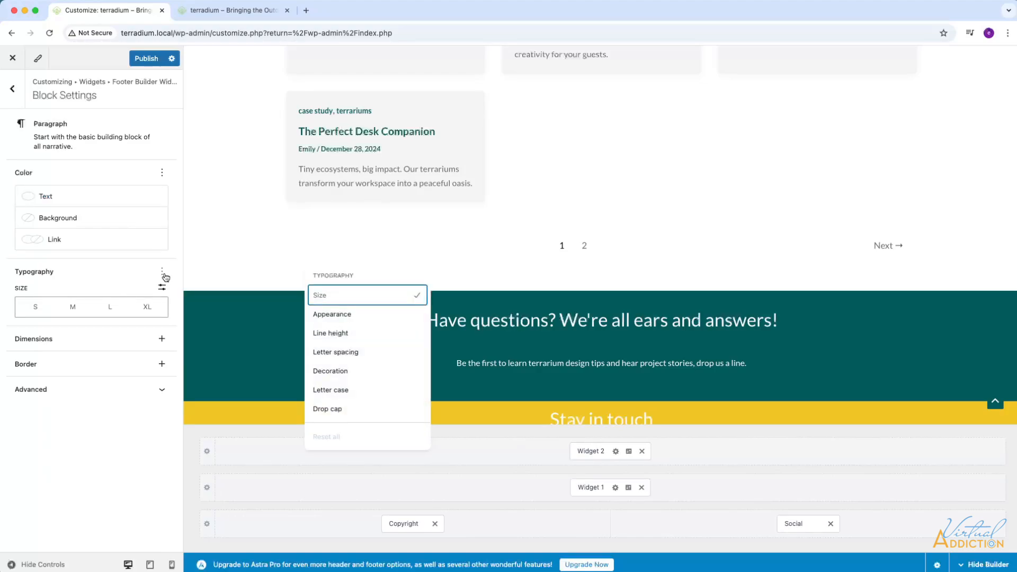
click(331, 334)
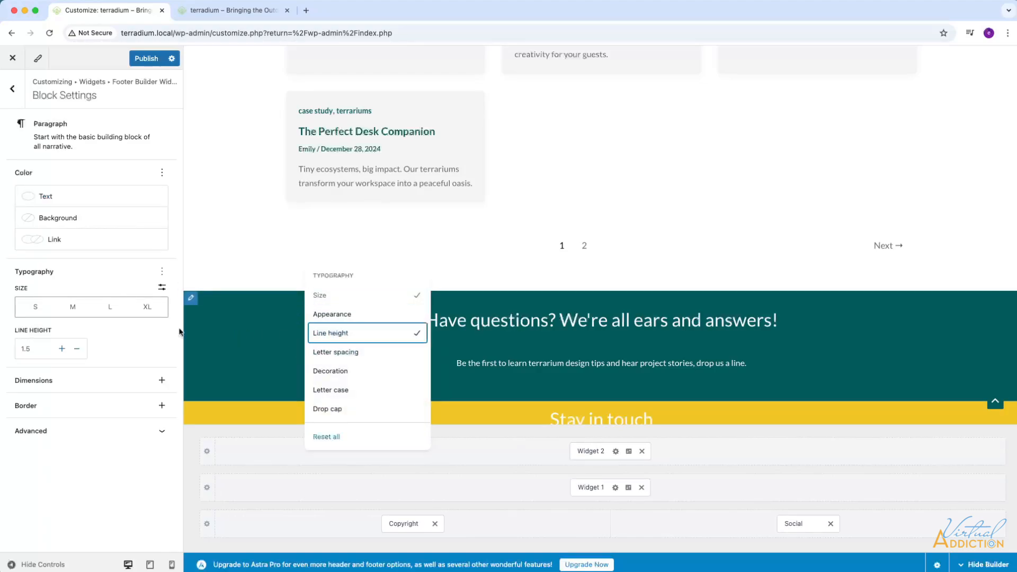
click(77, 350)
click(78, 350)
click(78, 350)
click(79, 350)
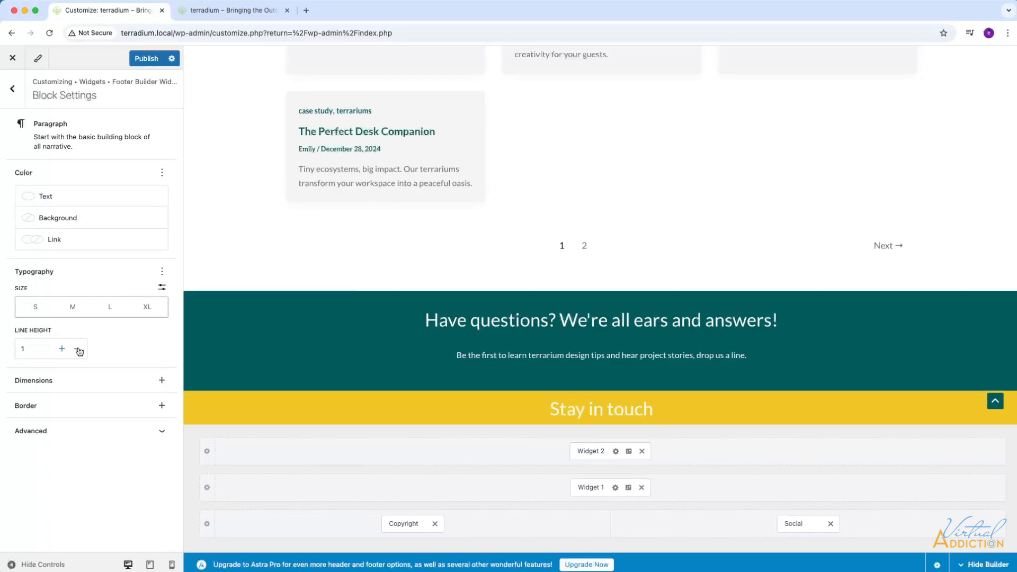
click(78, 350)
click(78, 350)
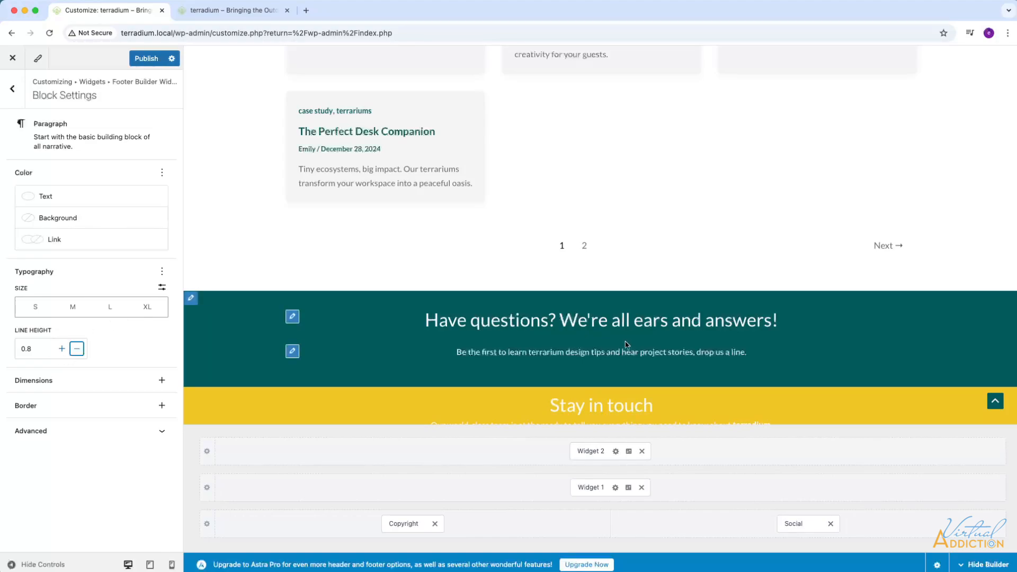
scroll(514, 371, down, 2)
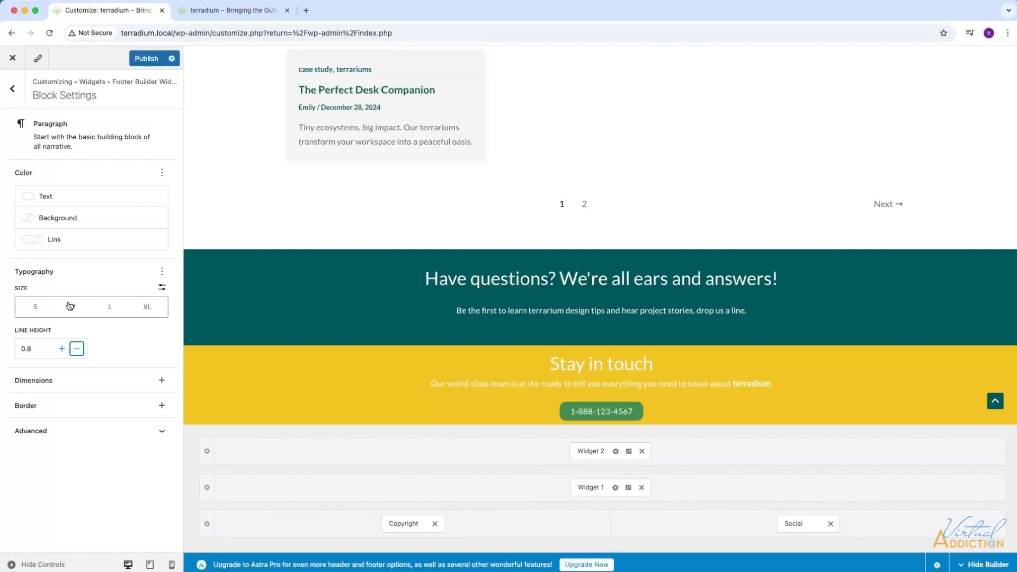
click(13, 91)
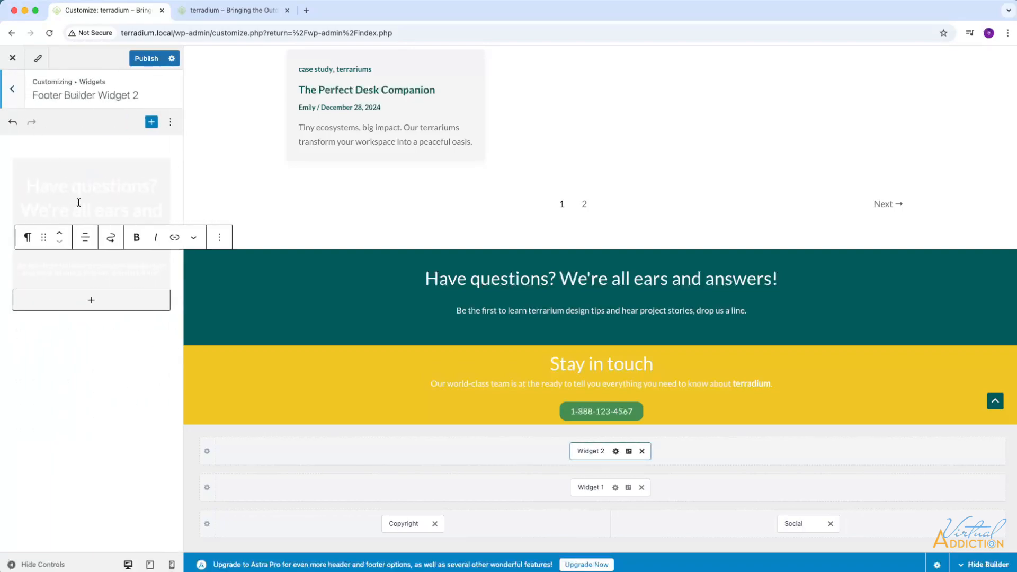
Enable the Appearance and Line height options for the "Have questions?" heading and set its line height to 0.
click(95, 204)
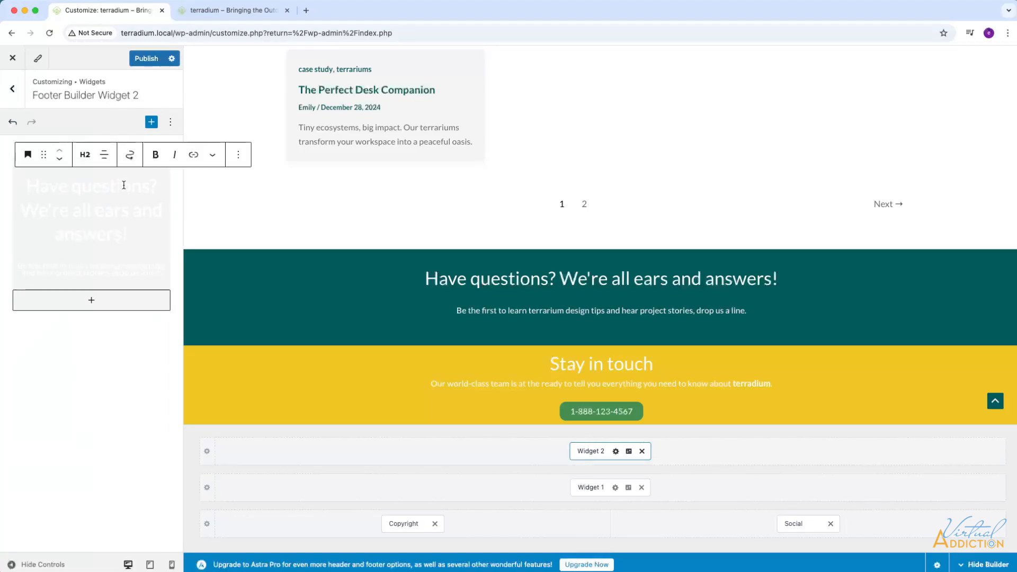
click(235, 155)
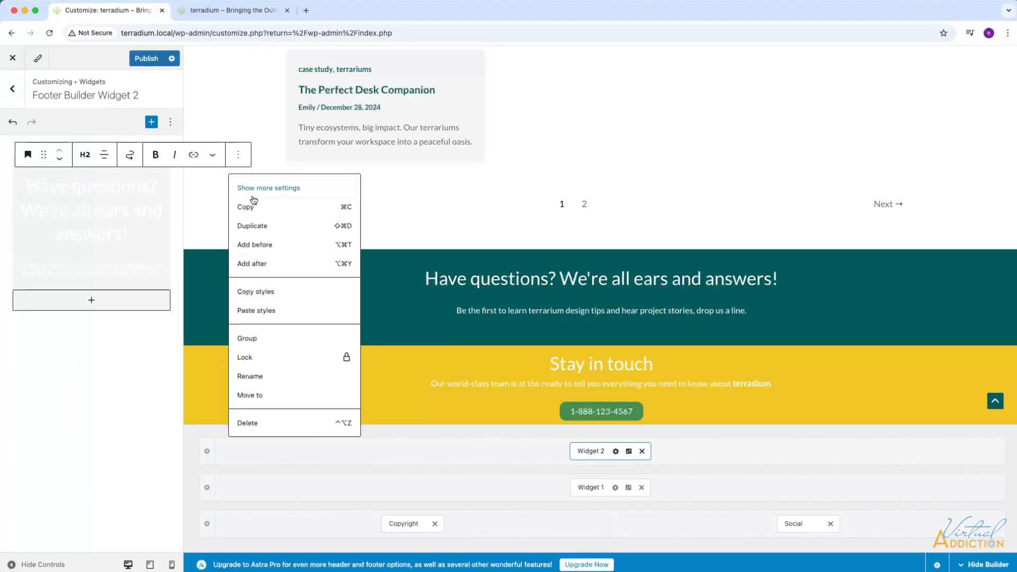
click(256, 191)
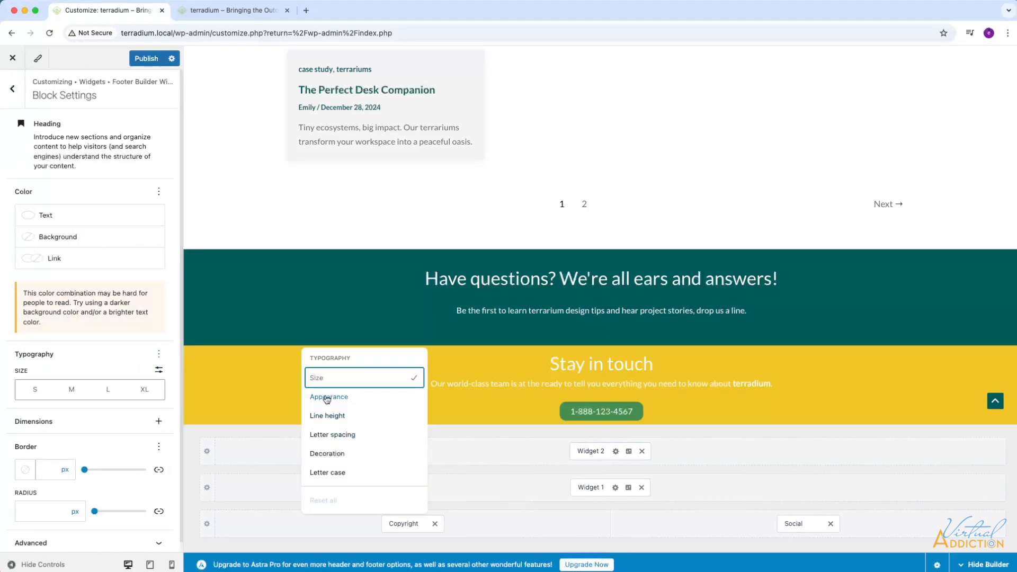
click(325, 396)
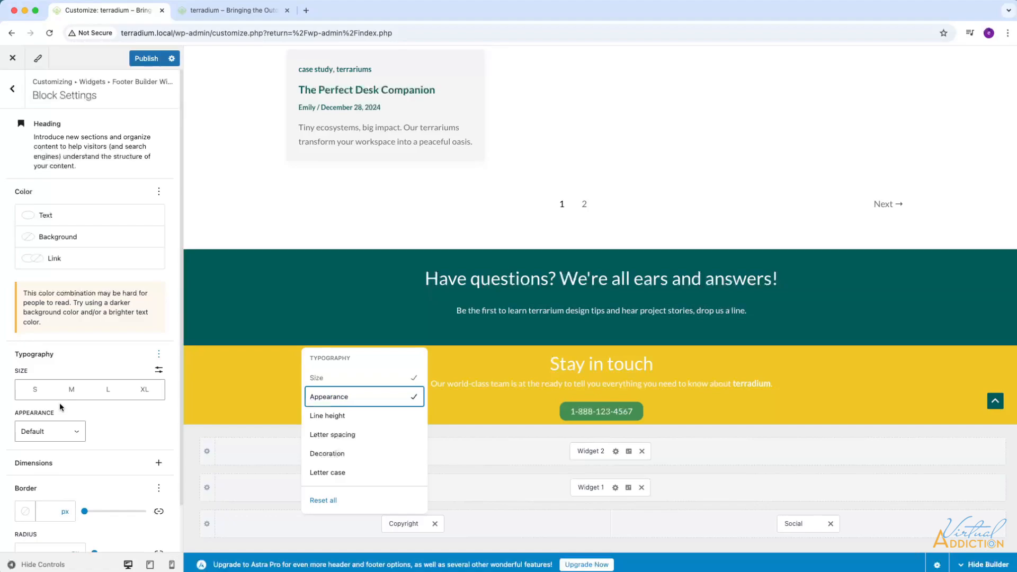
click(336, 416)
click(112, 431)
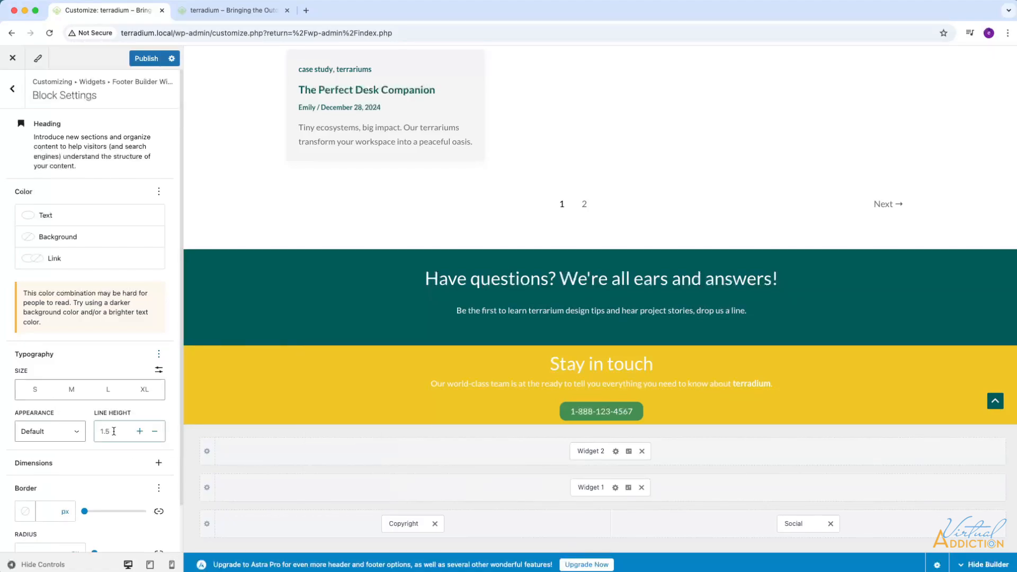
text(0)
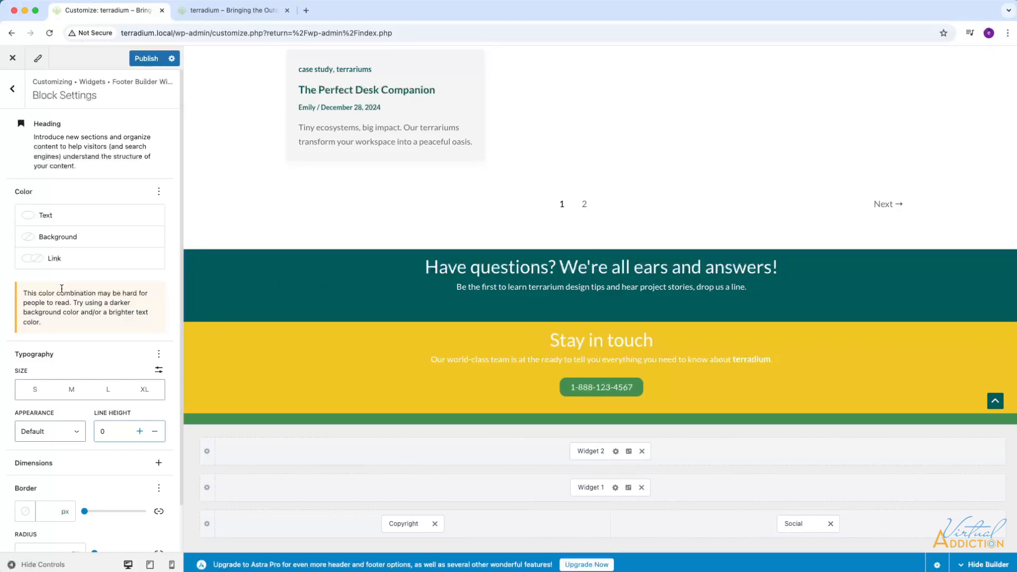
click(13, 90)
Add a Buttons block below the paragraph with center-aligned text and label the button "Contact our exprts".
click(101, 236)
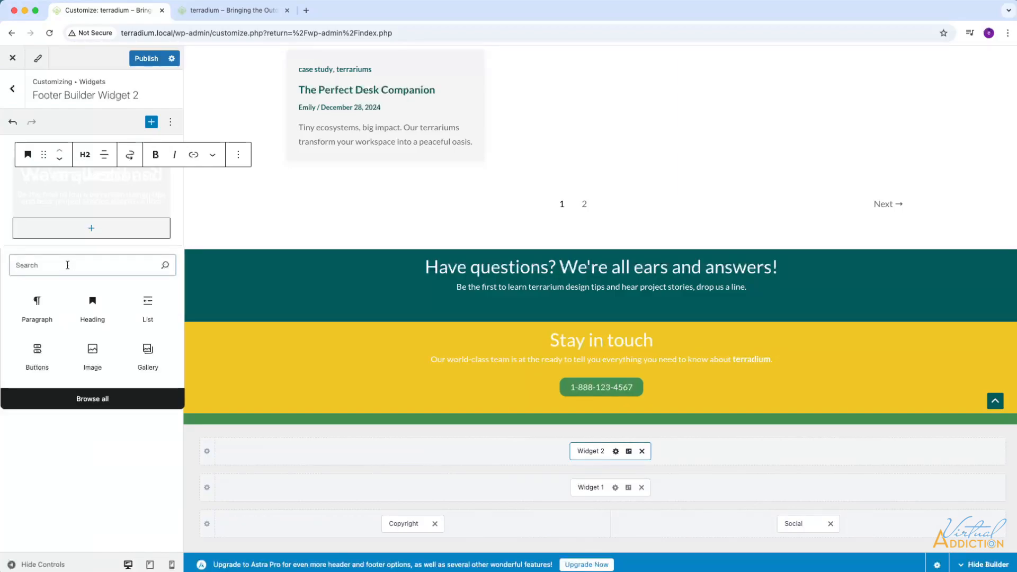
text(bu)
click(75, 267)
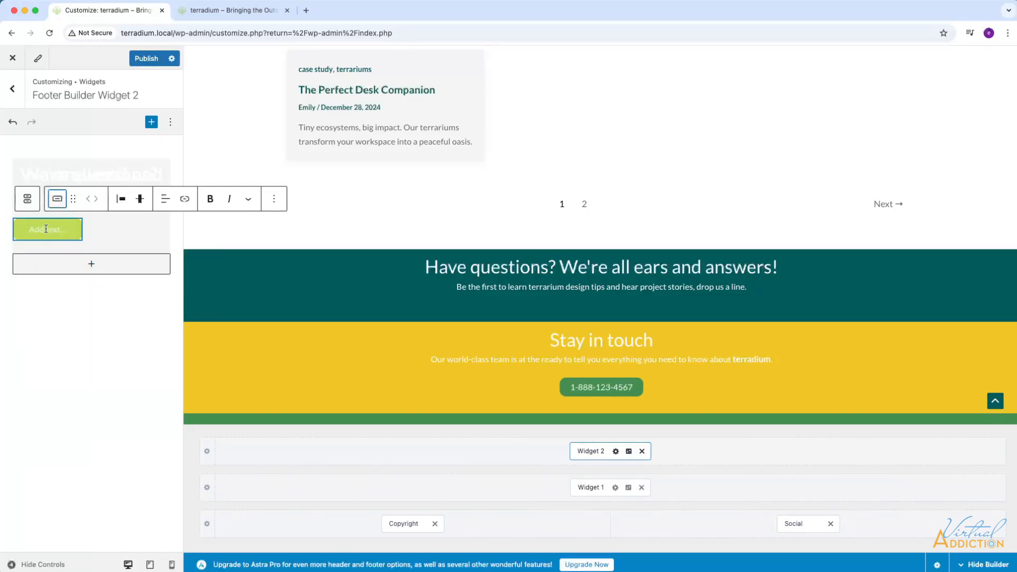
click(166, 200)
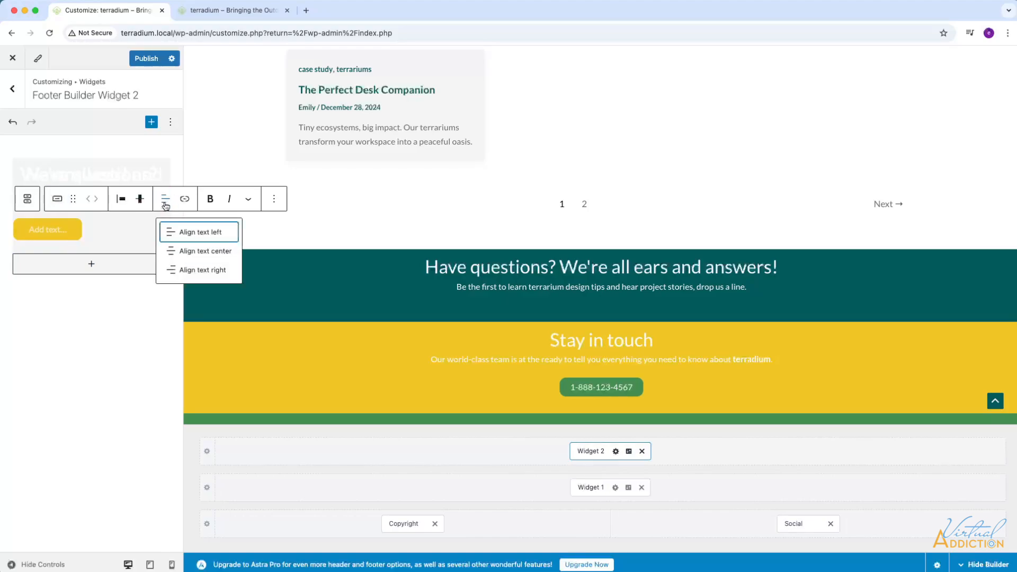
click(187, 252)
click(52, 229)
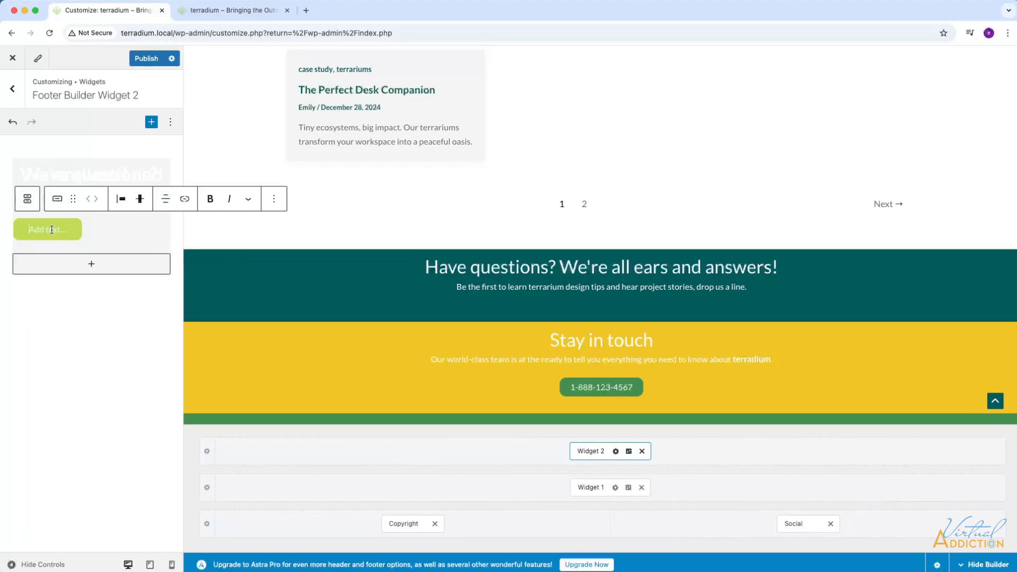
text(Contac)
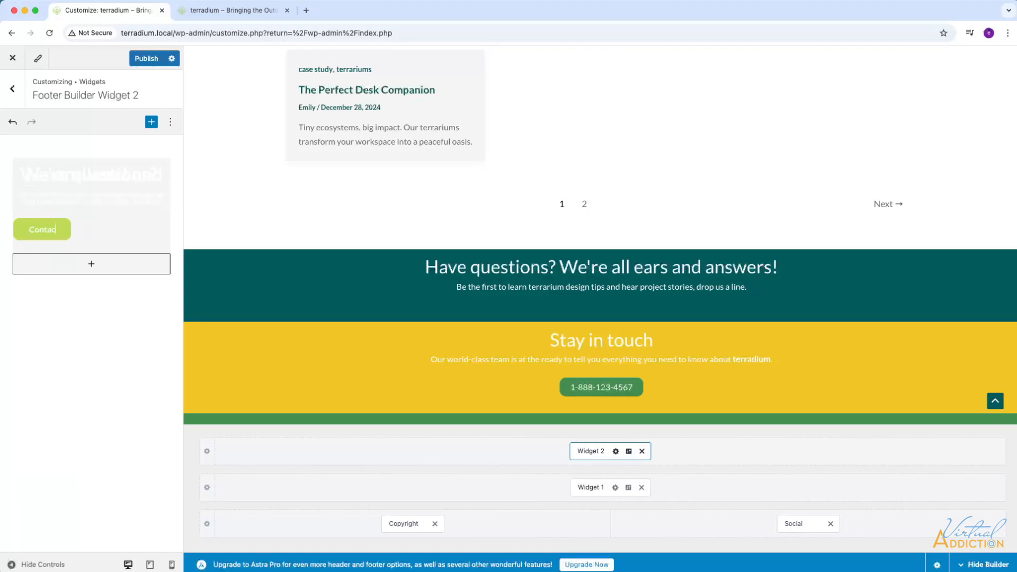
text(t our exprts)
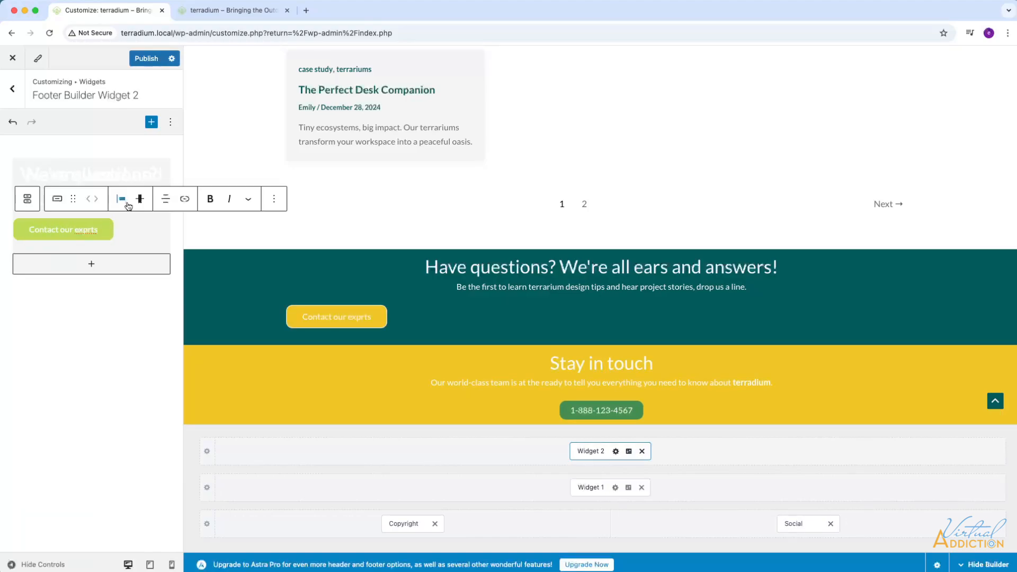
Justify the contact button to the center and align it vertically to the middle.
click(121, 199)
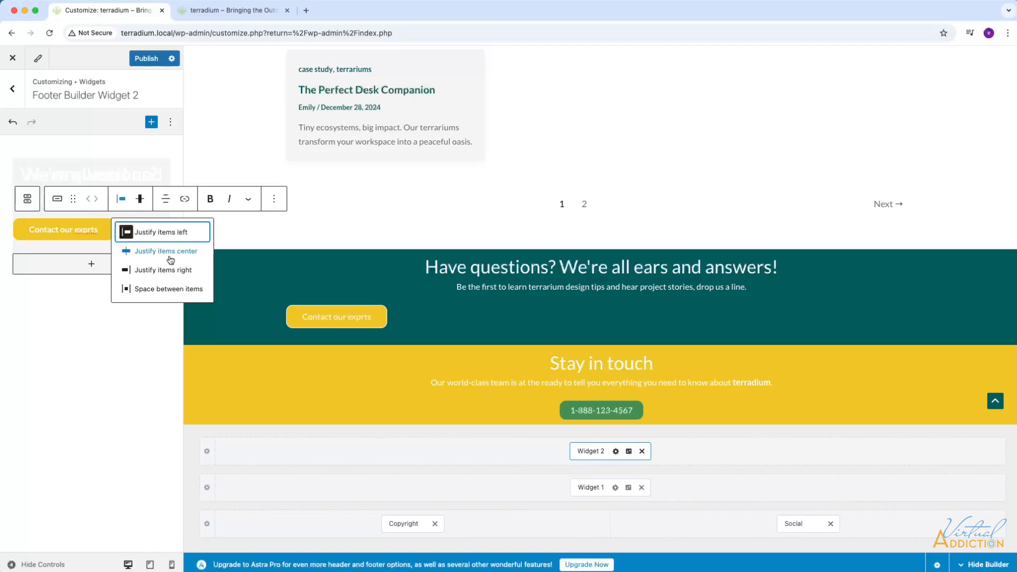
click(170, 256)
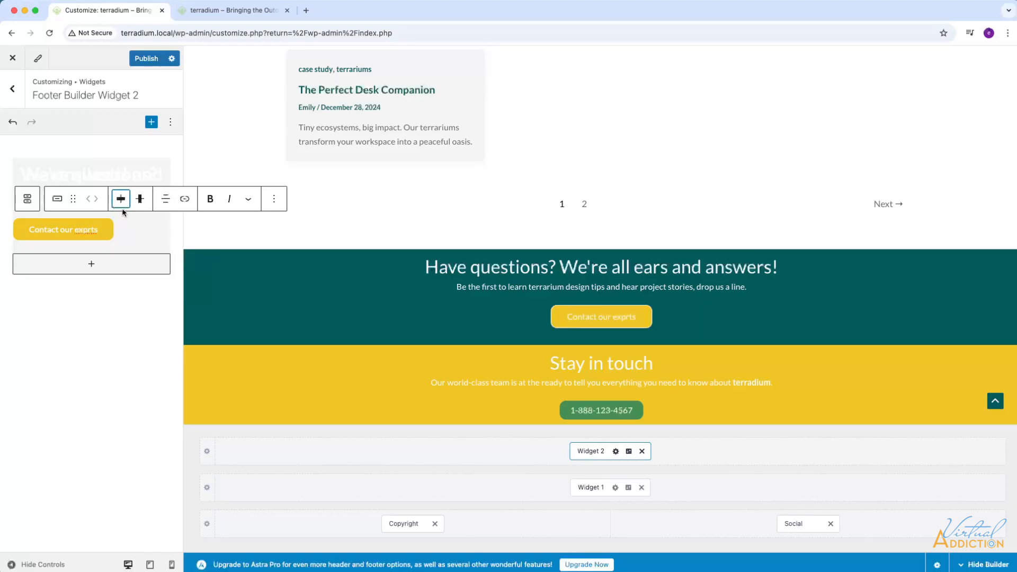
click(140, 199)
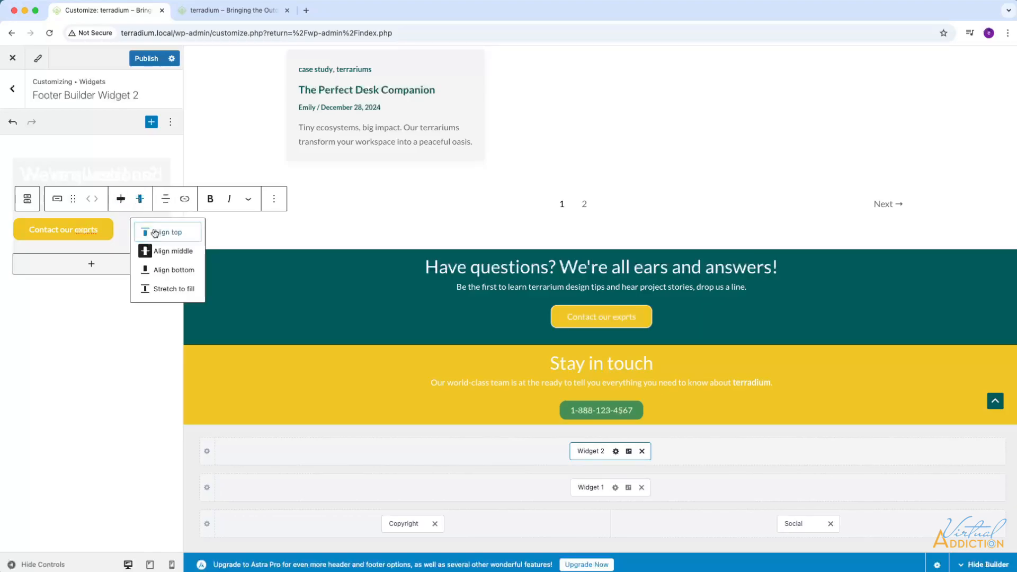
click(171, 254)
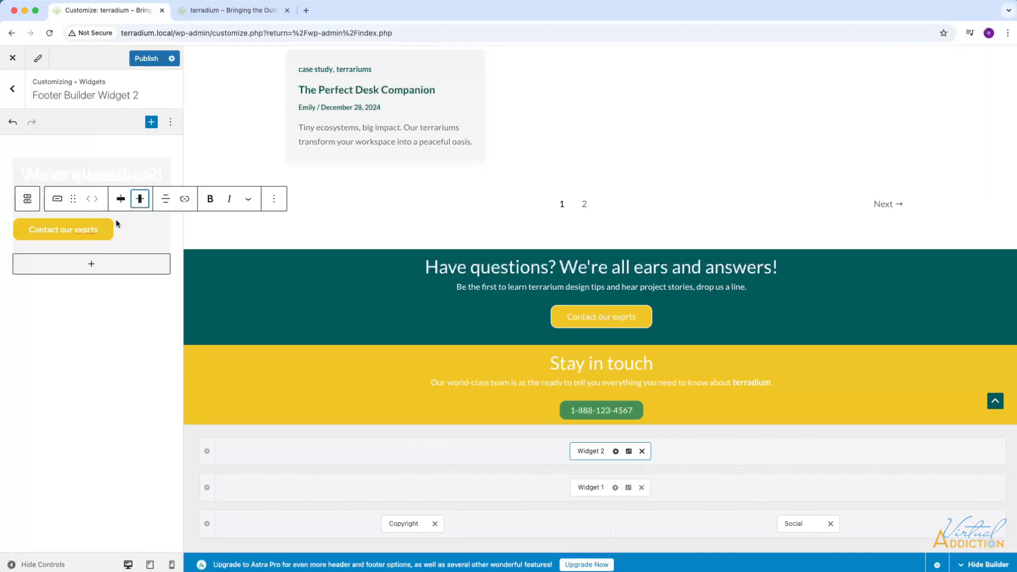
Link the contact button to "contact".
click(185, 199)
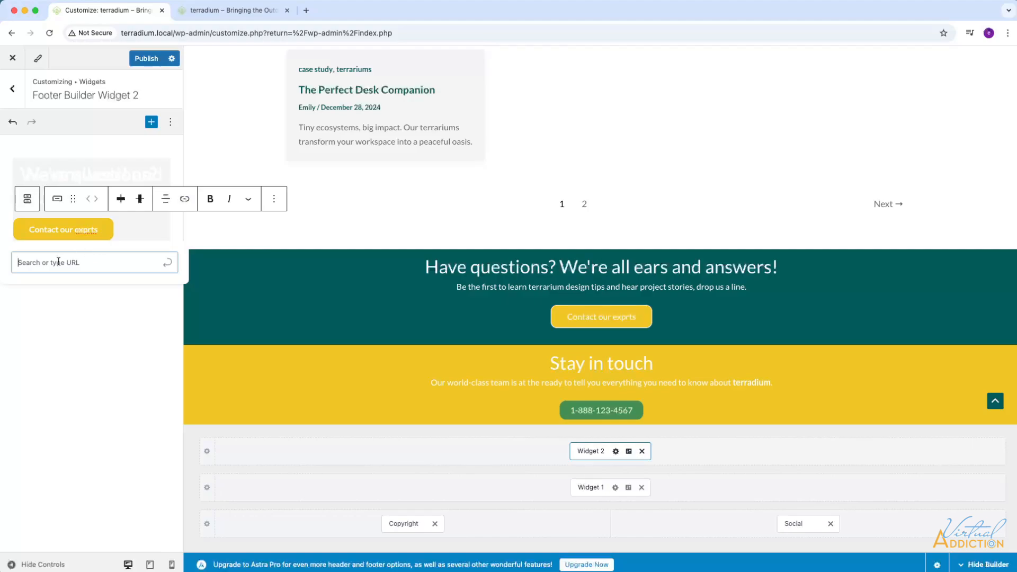
text(contact)
key(Return)
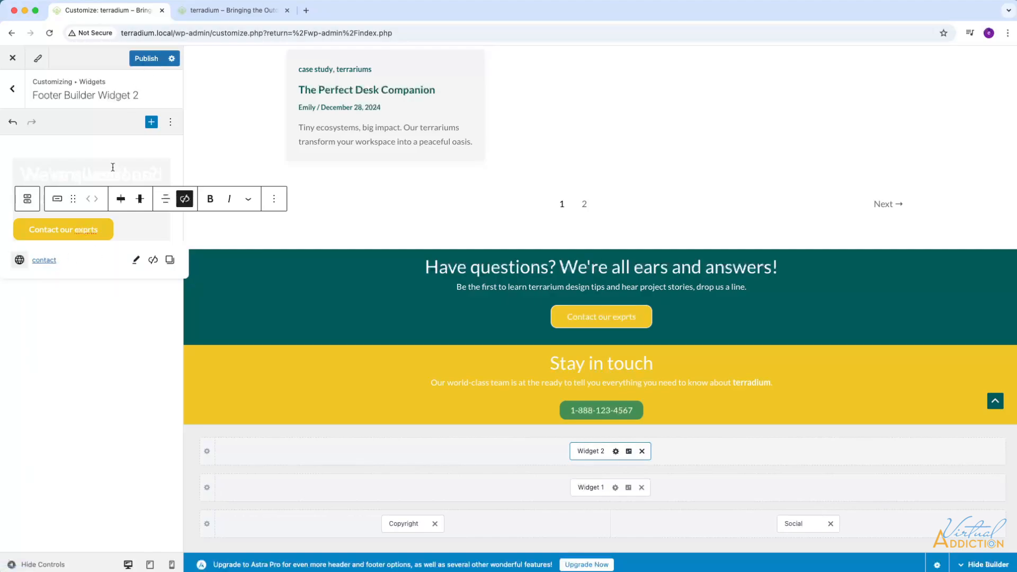
Switch to the live site, open its Contact page and select the page's full address for copying.
click(247, 14)
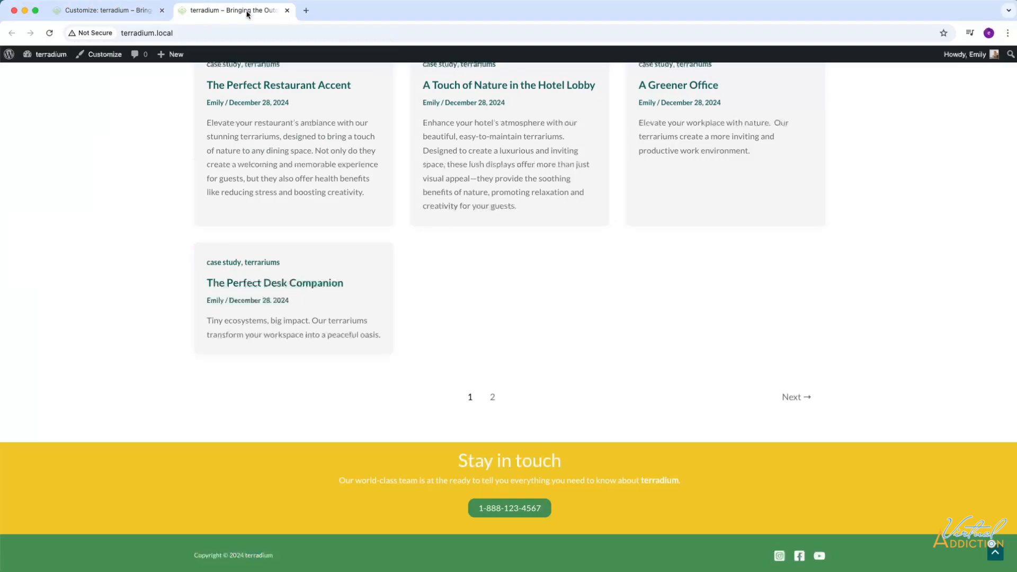
scroll(483, 131, up, 10)
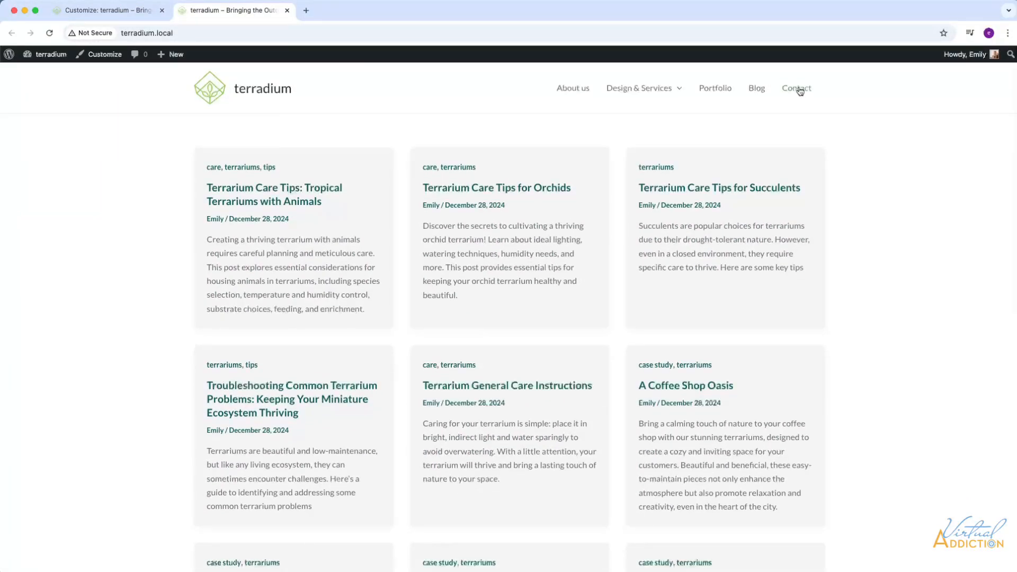
click(800, 91)
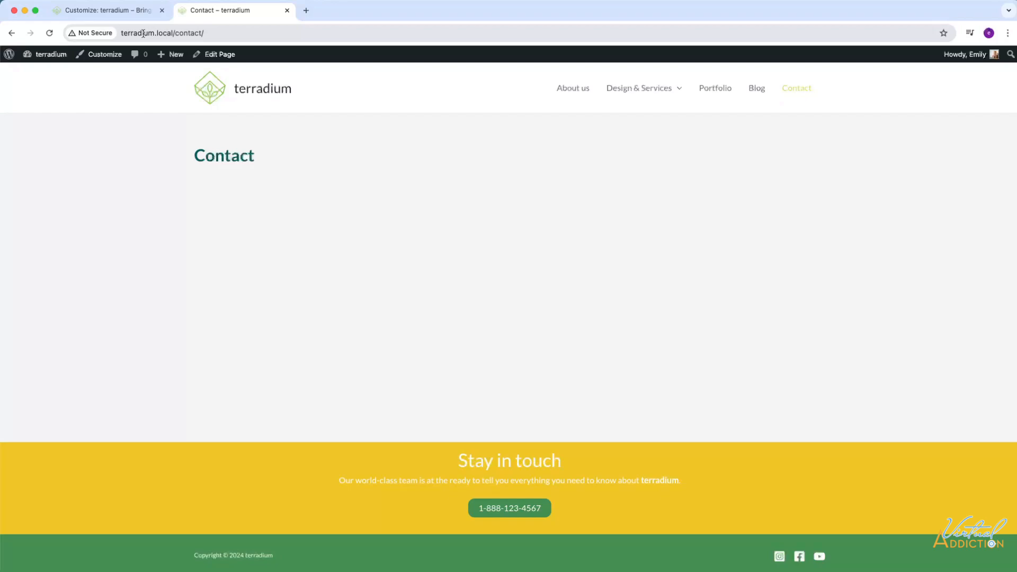
click(210, 33)
key(ctrl+c)
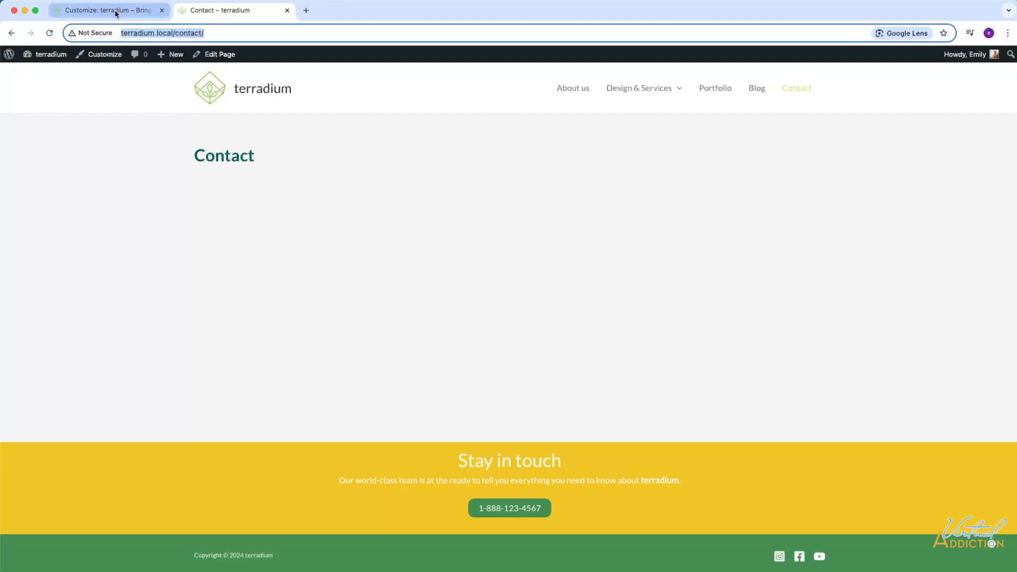
click(118, 11)
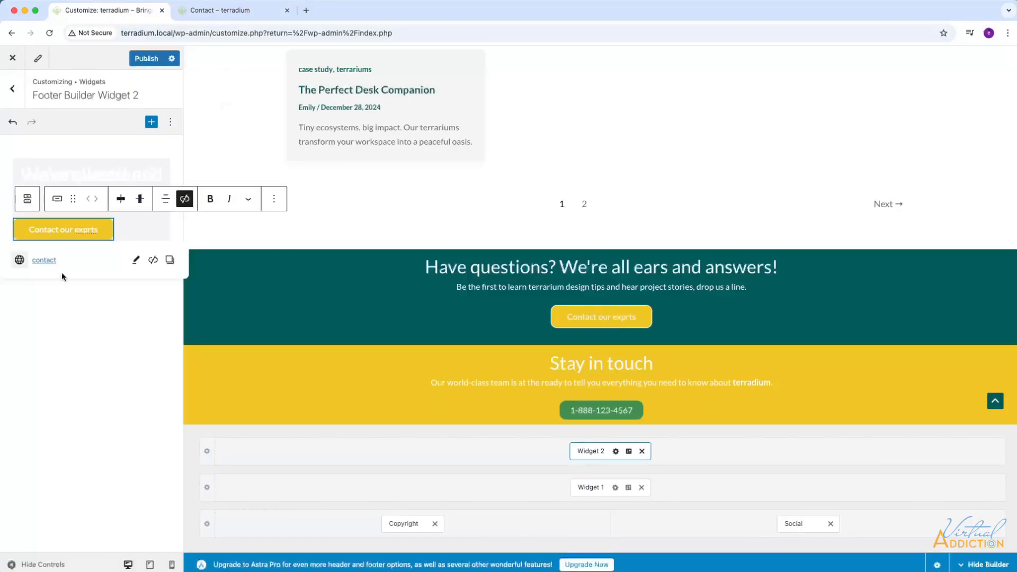
click(136, 260)
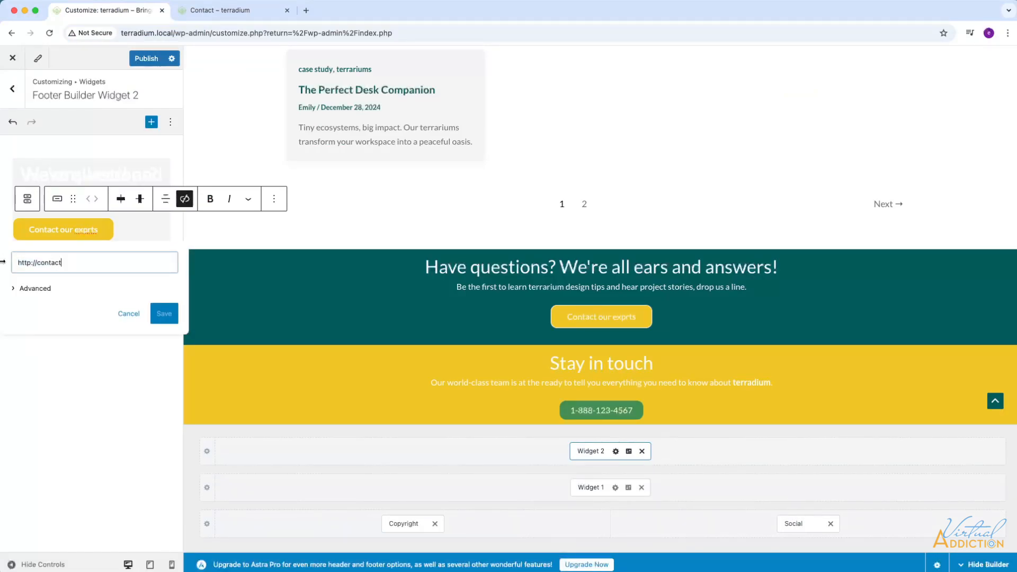
key(ctrl+a)
key(ctrl+v)
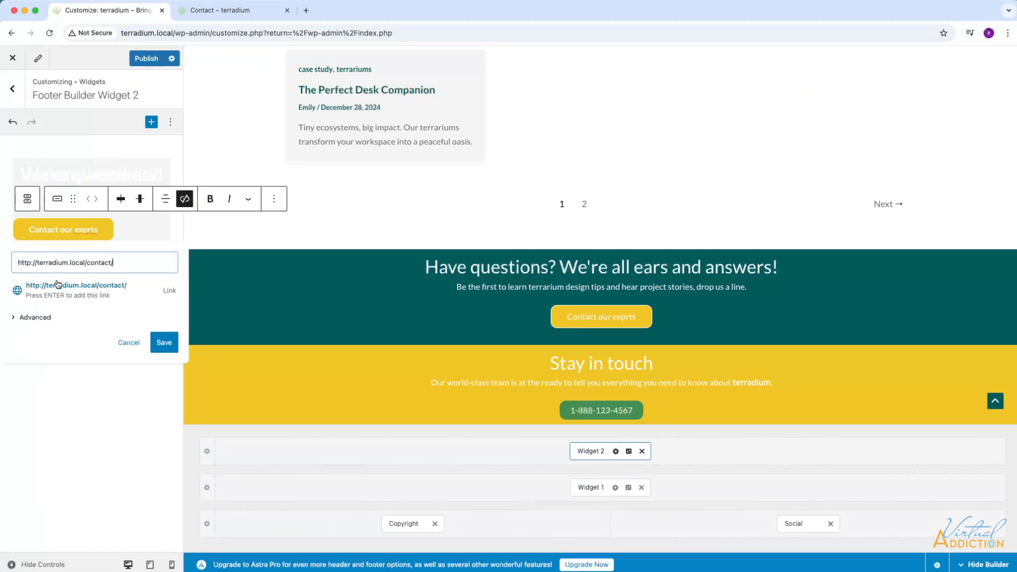
click(58, 284)
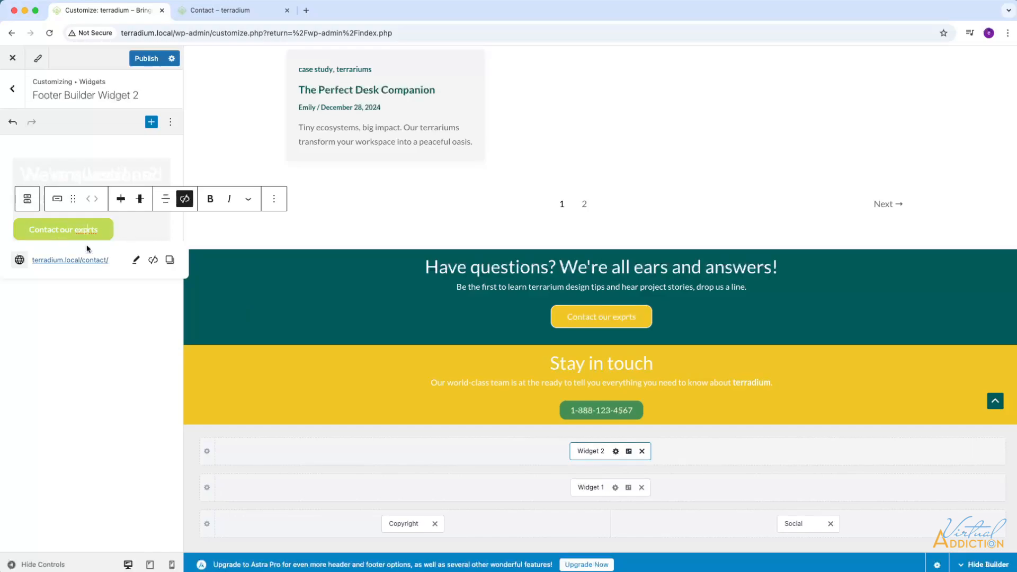
text(e)
Open the contact button's style settings and apply the Fill style with the teal Theme Color 2 background.
click(274, 198)
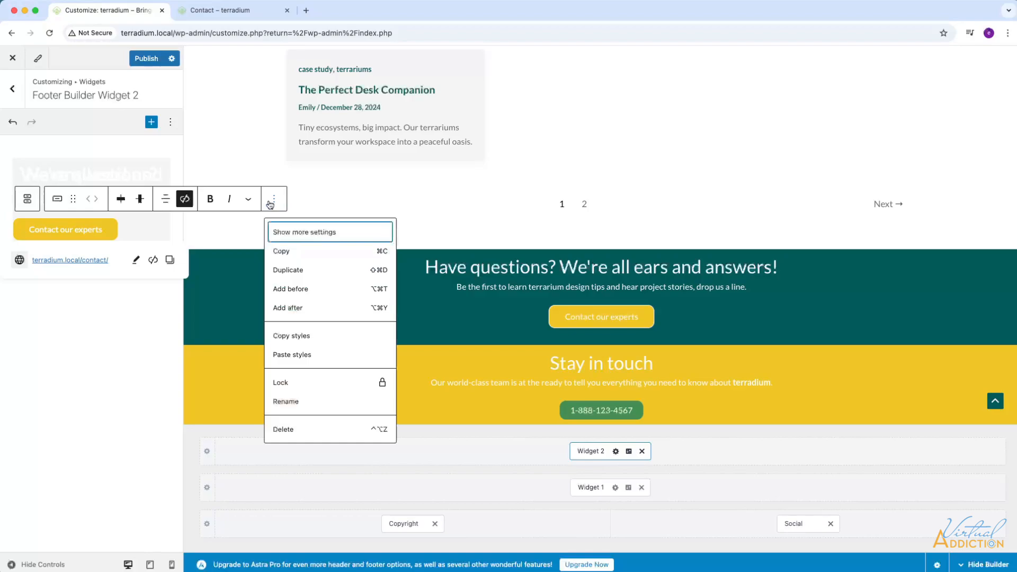
click(281, 231)
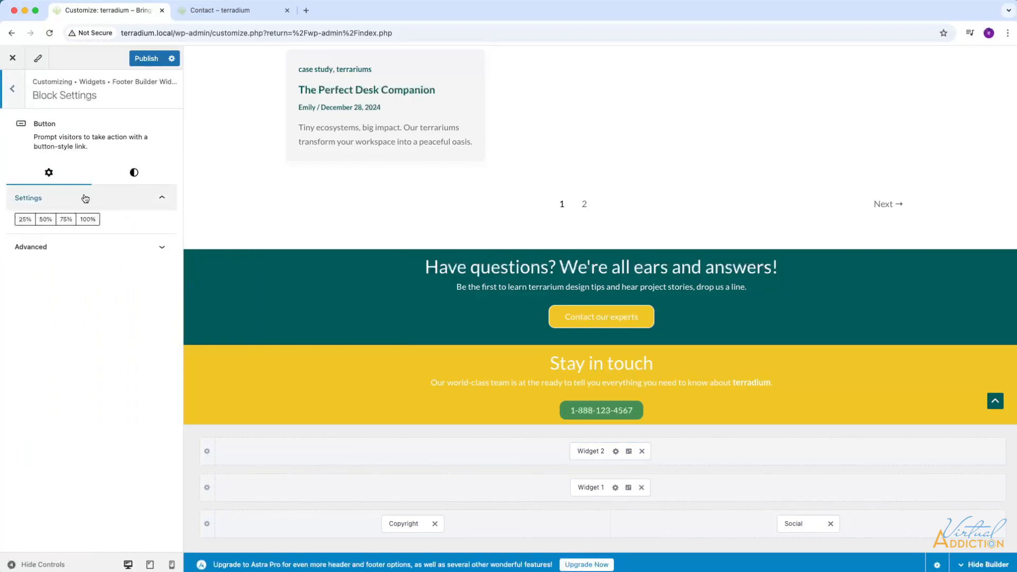
click(134, 174)
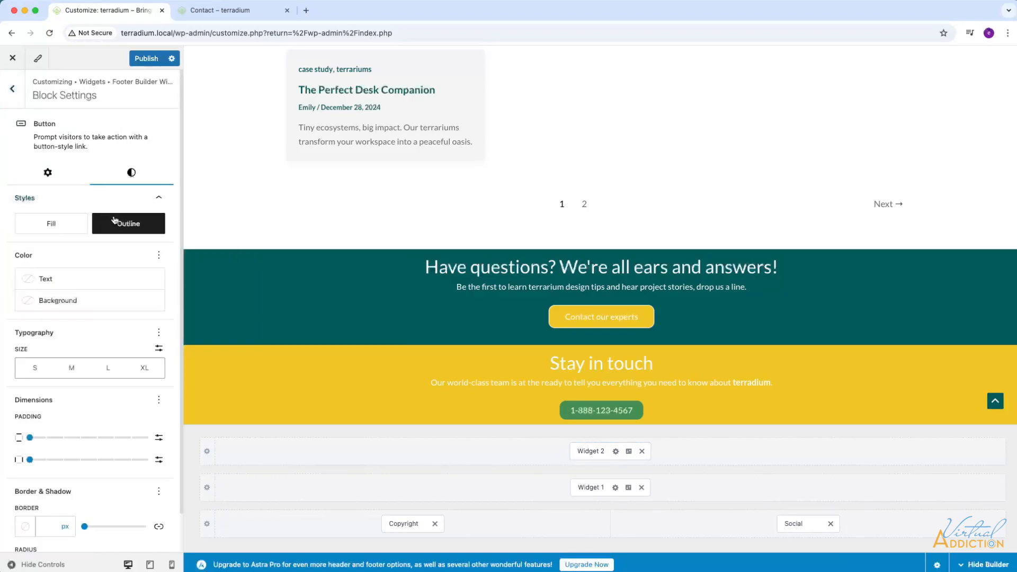
click(52, 224)
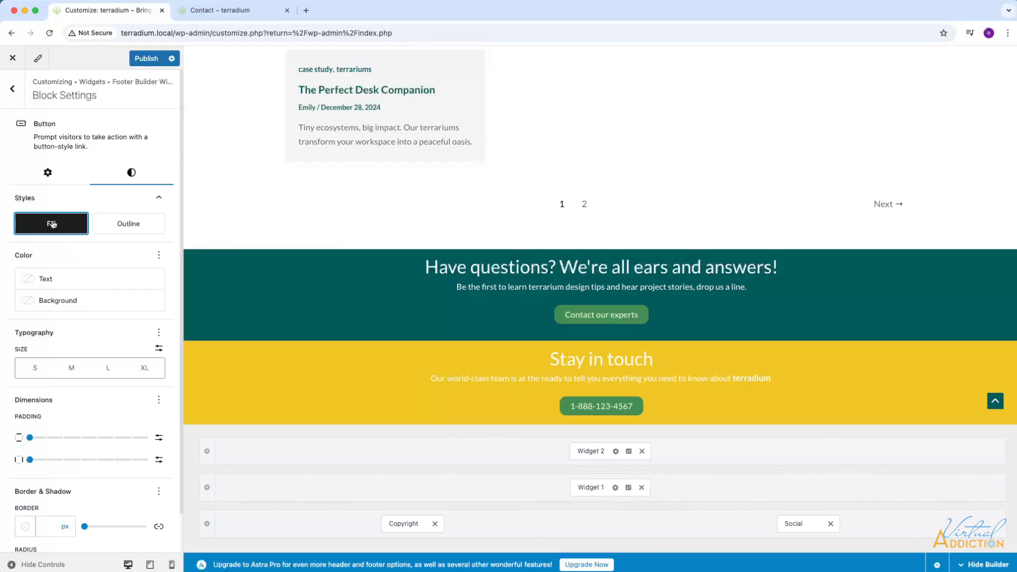
click(32, 301)
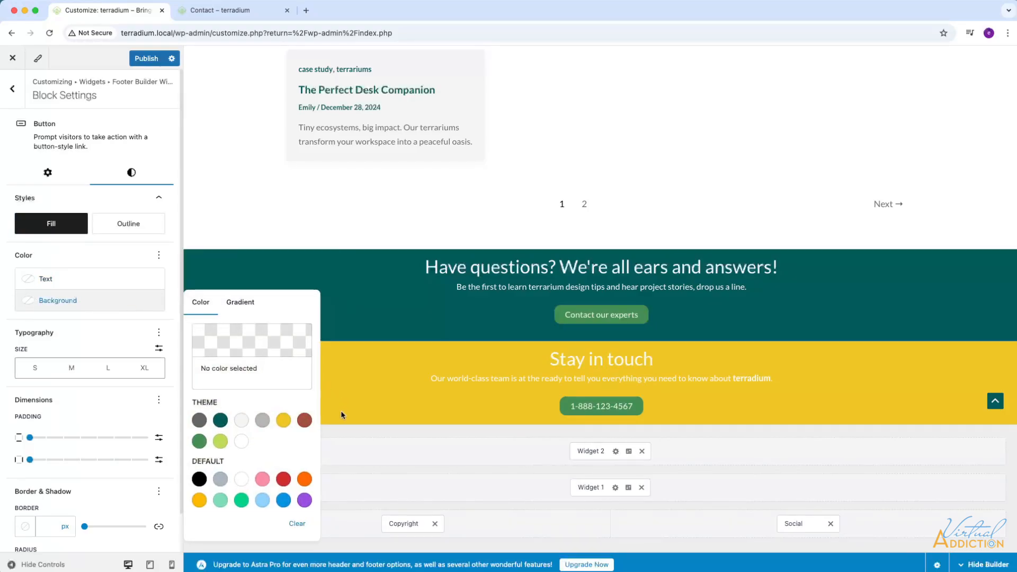
click(220, 420)
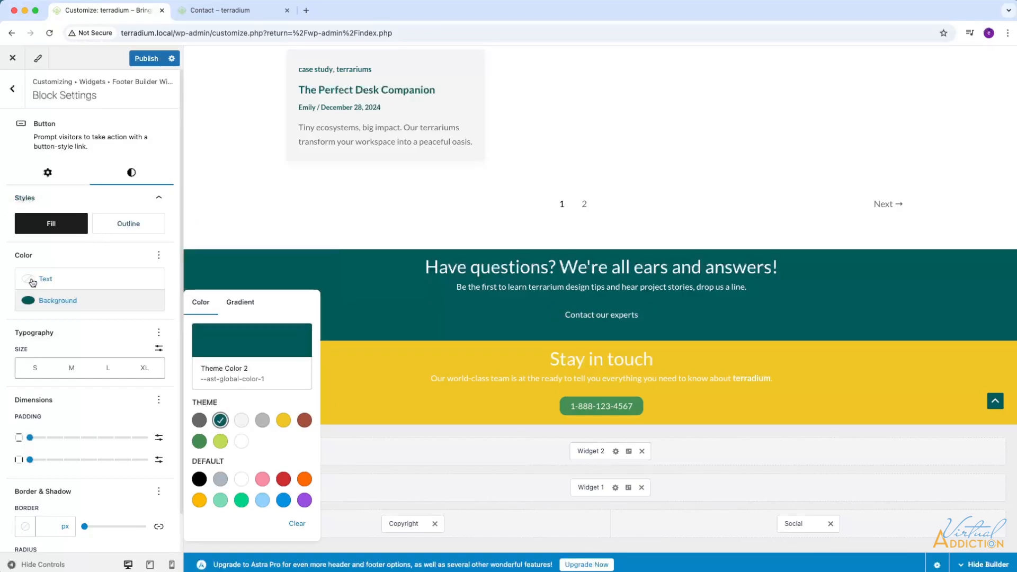
Switch the contact button to the Outline style and set its border radius to 100 px.
click(140, 226)
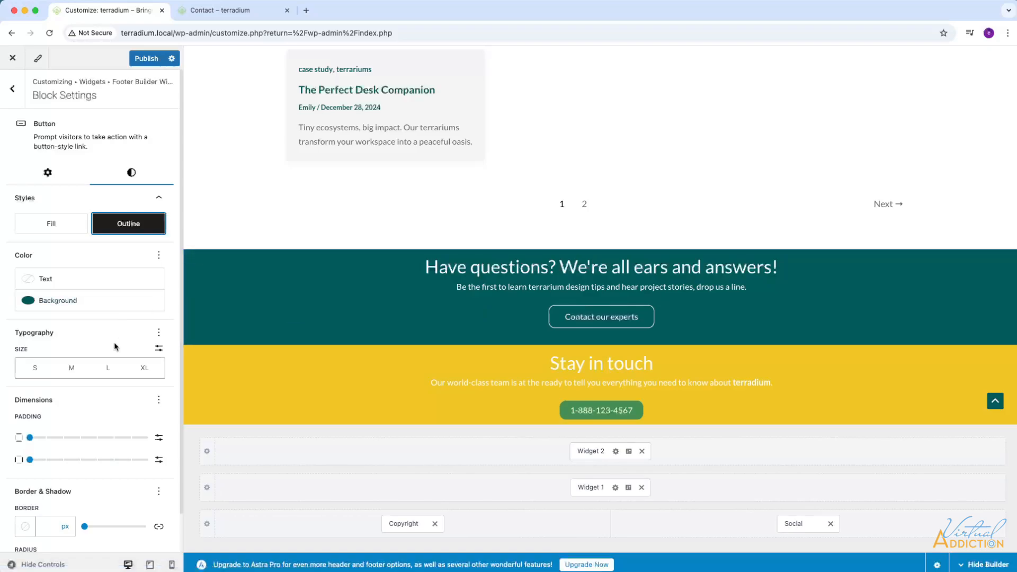
scroll(115, 347, down, 2)
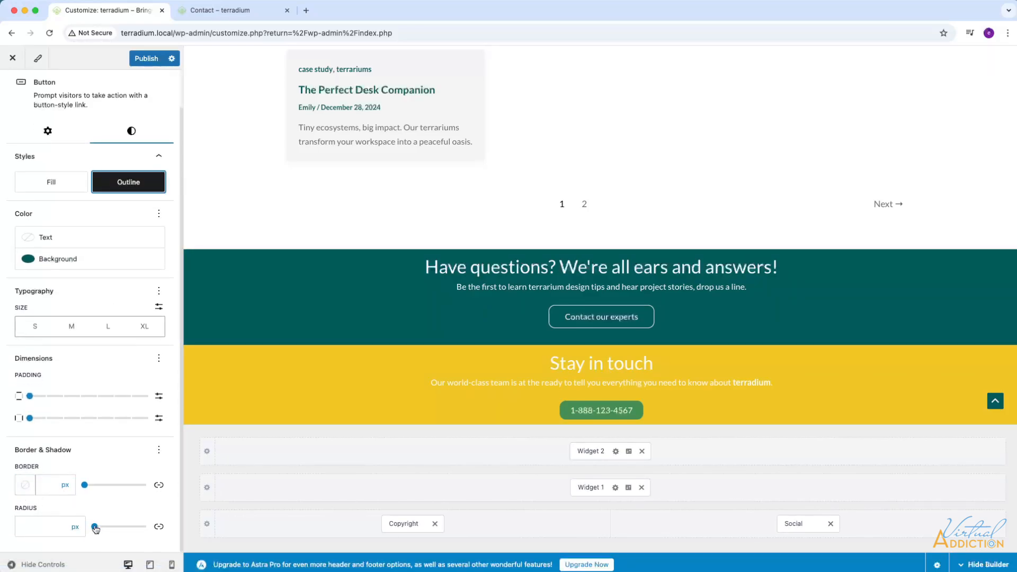
drag(95, 527, 149, 528)
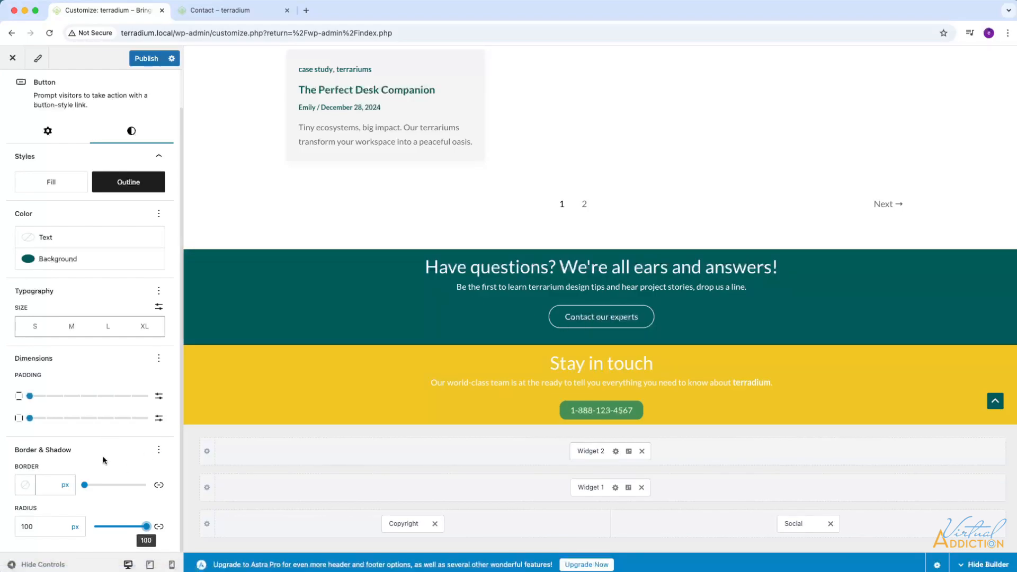
Enable the contact button's Shadow option, apply the second drop shadow preset, and publish the changes.
click(159, 451)
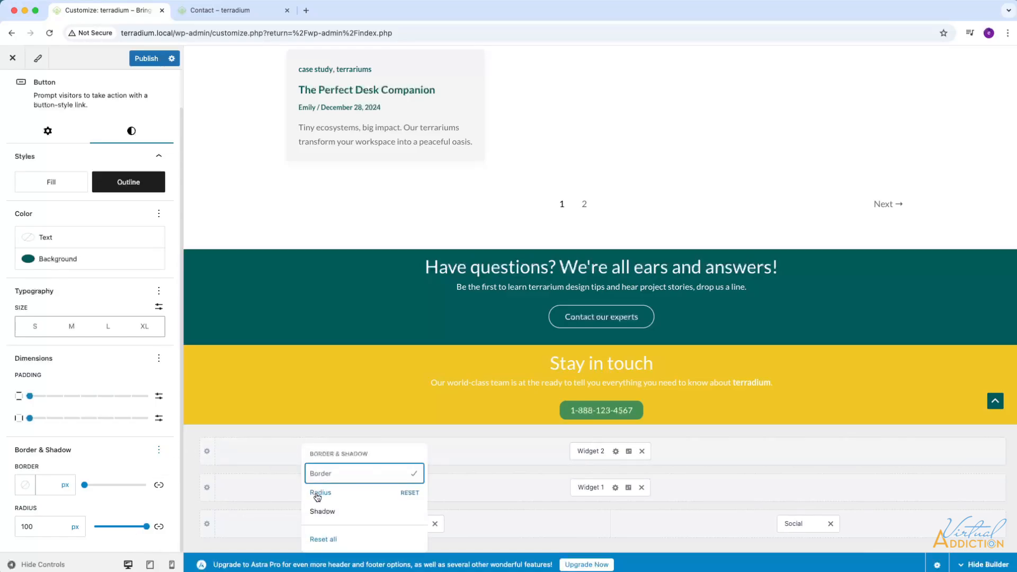
click(322, 512)
scroll(42, 447, down, 1)
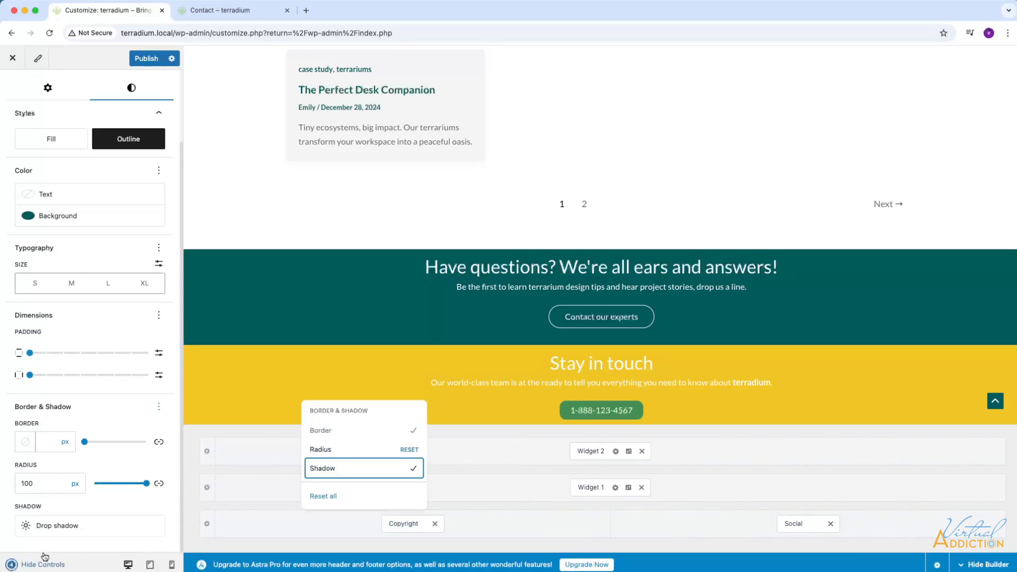
click(52, 529)
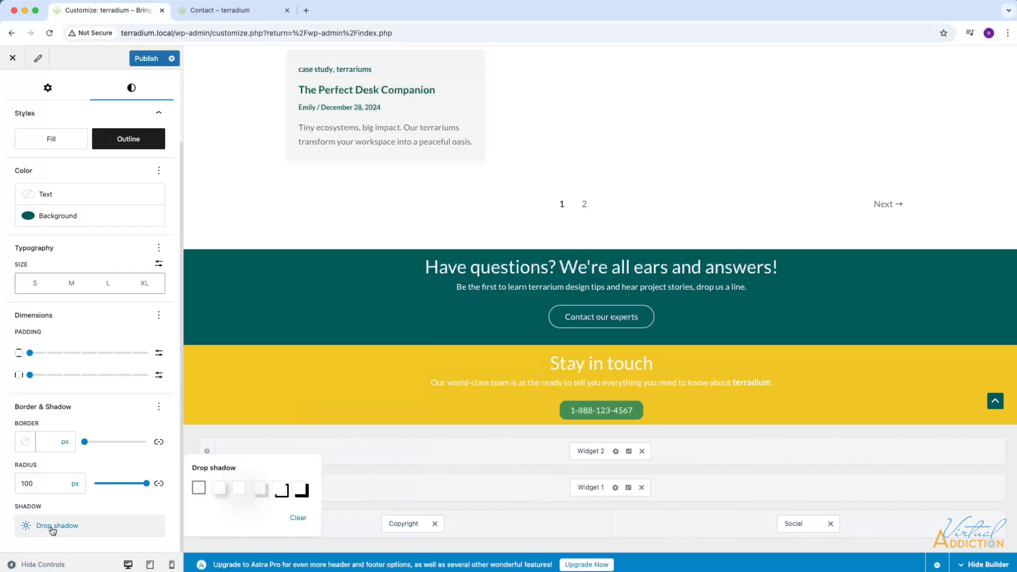
click(223, 490)
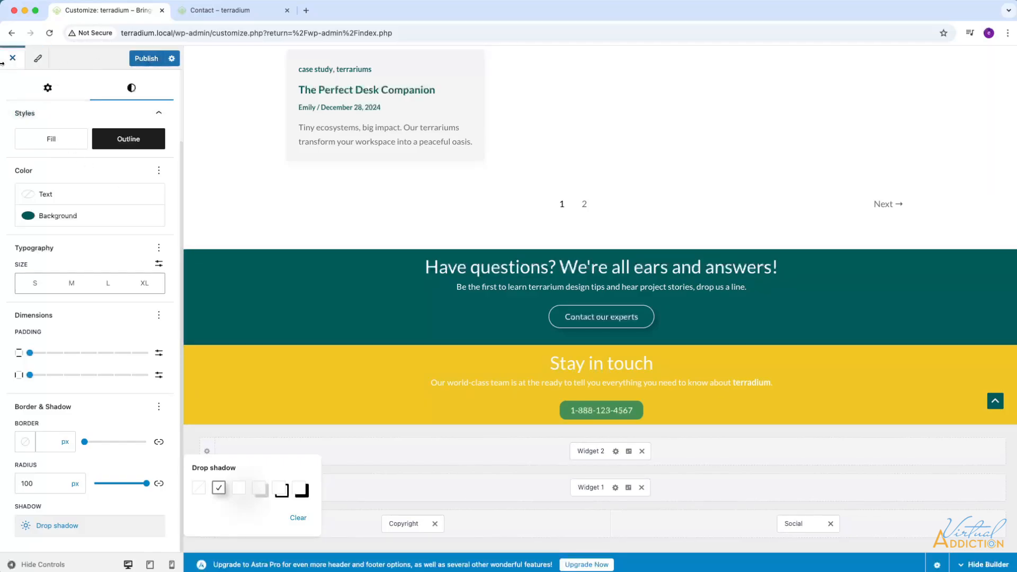
click(140, 61)
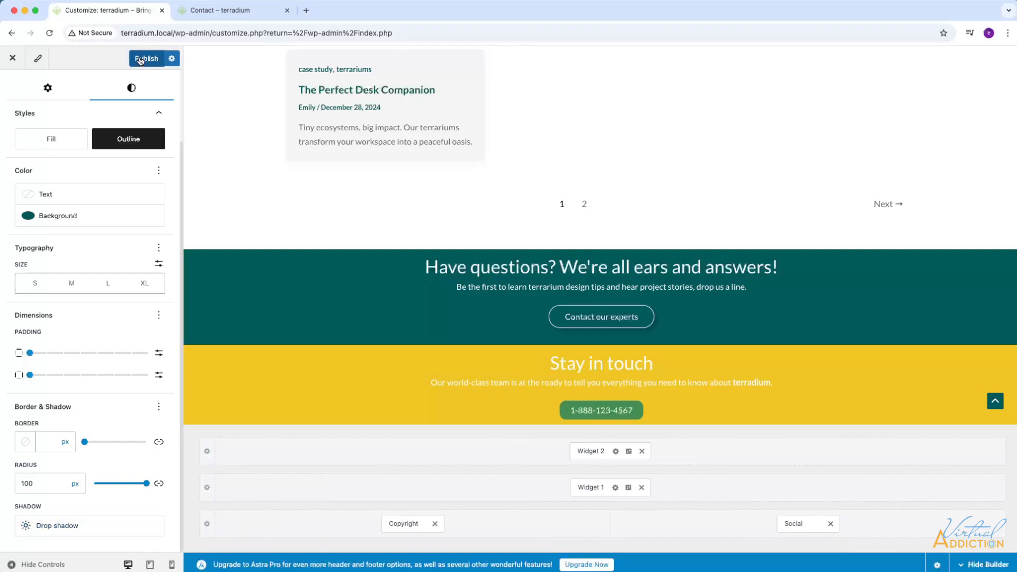
Set the Above Footer row's top padding to 3 em and publish the change.
click(190, 258)
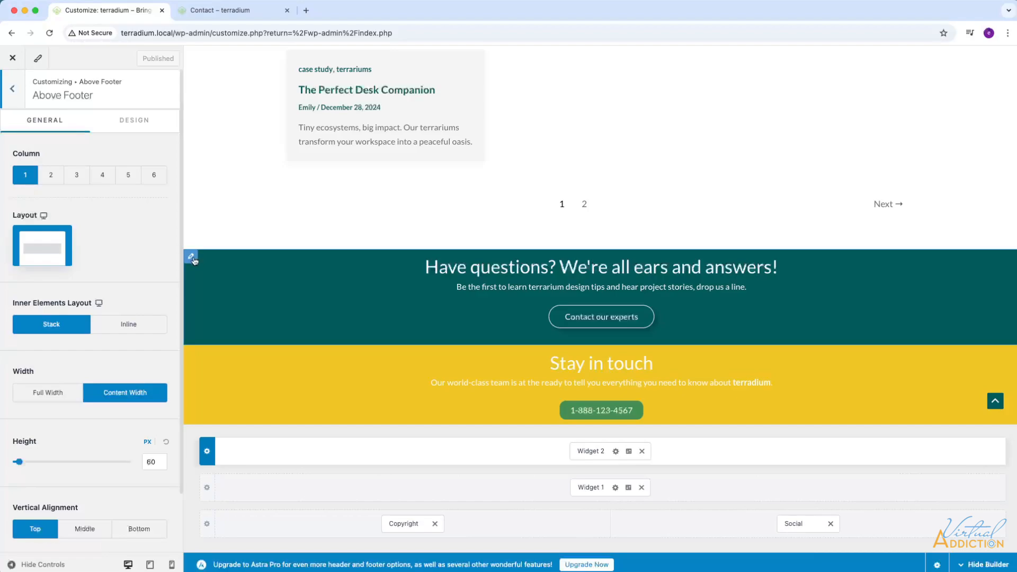
click(128, 122)
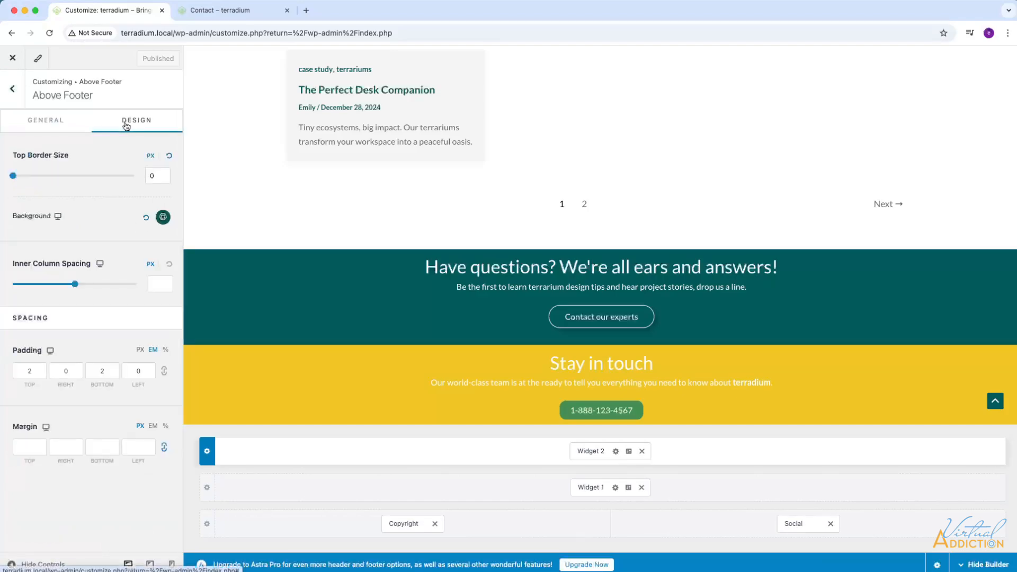
click(38, 370)
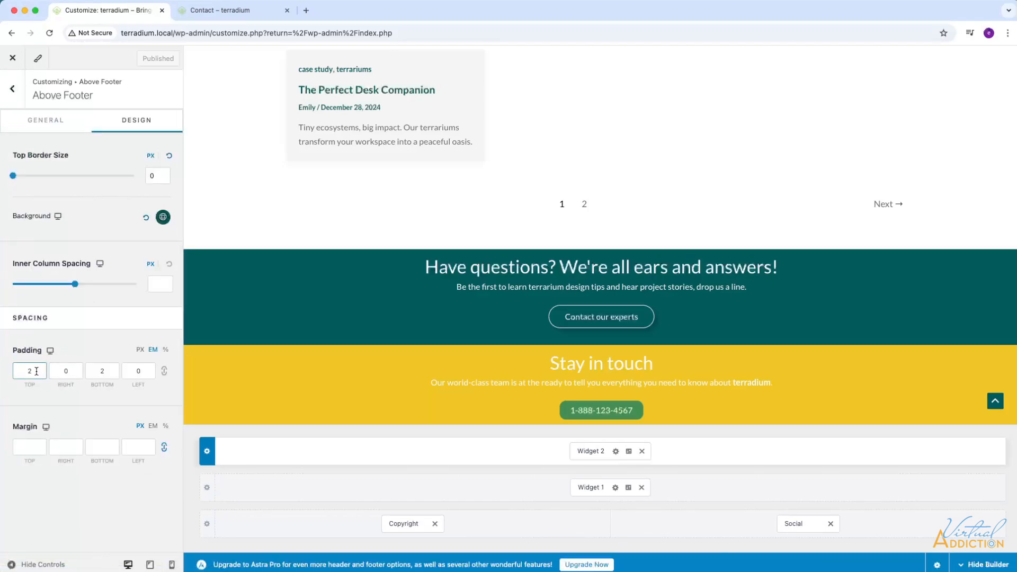
drag(37, 371, 21, 369)
text(3)
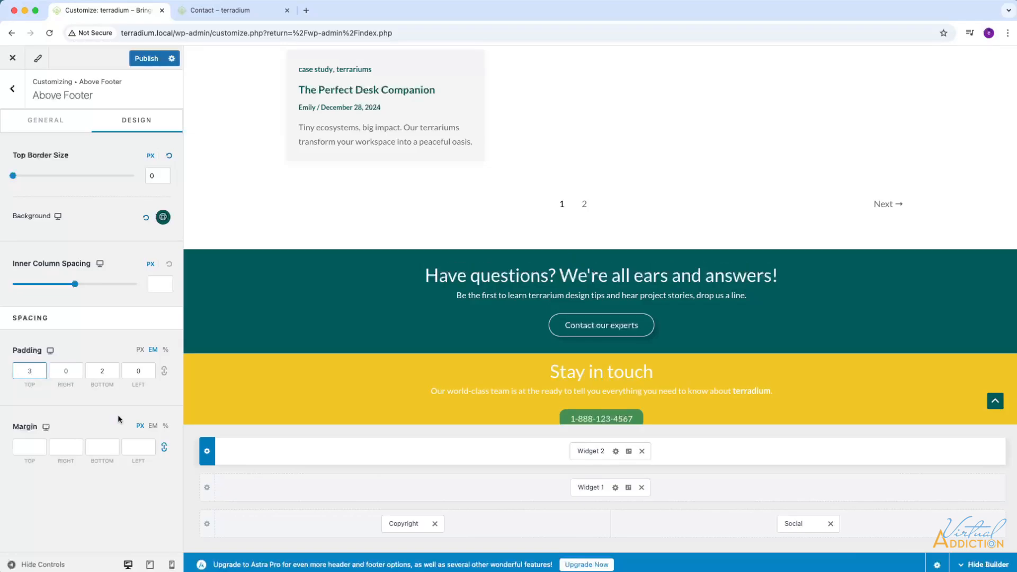
click(139, 60)
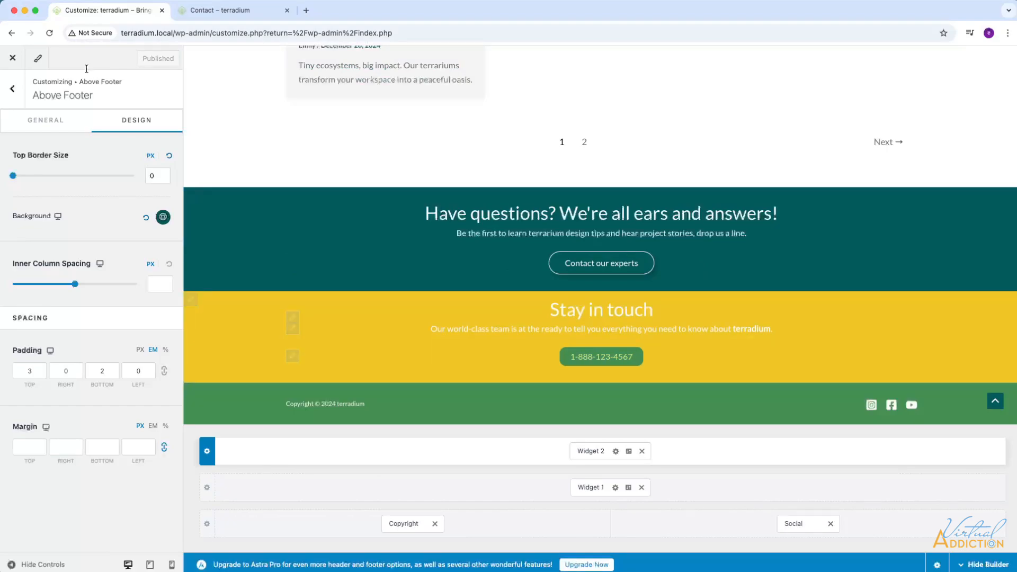
Open the style settings of the phone button in the "Stay in touch" footer widget and set its background to the yellow theme color.
click(12, 89)
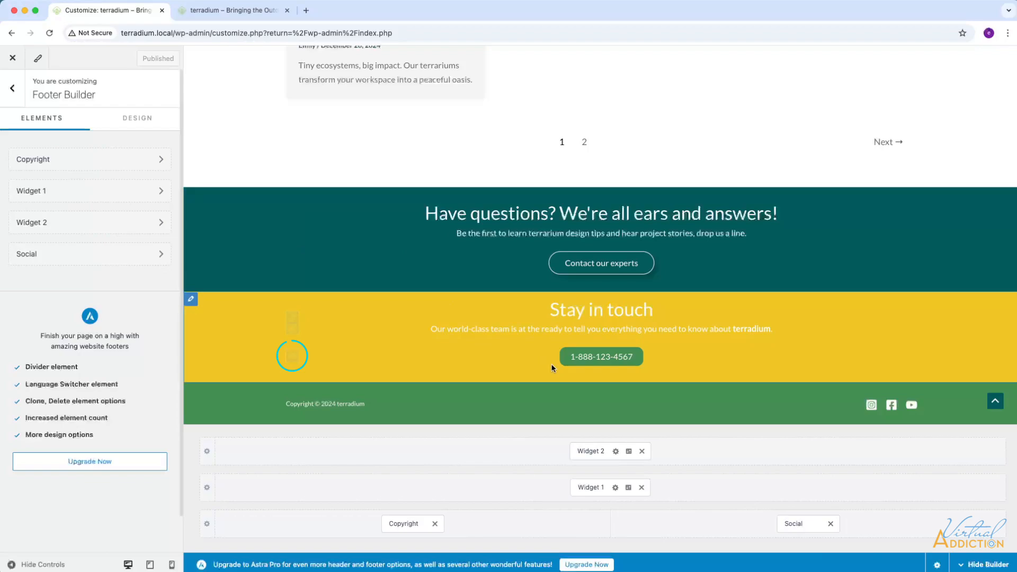
click(293, 356)
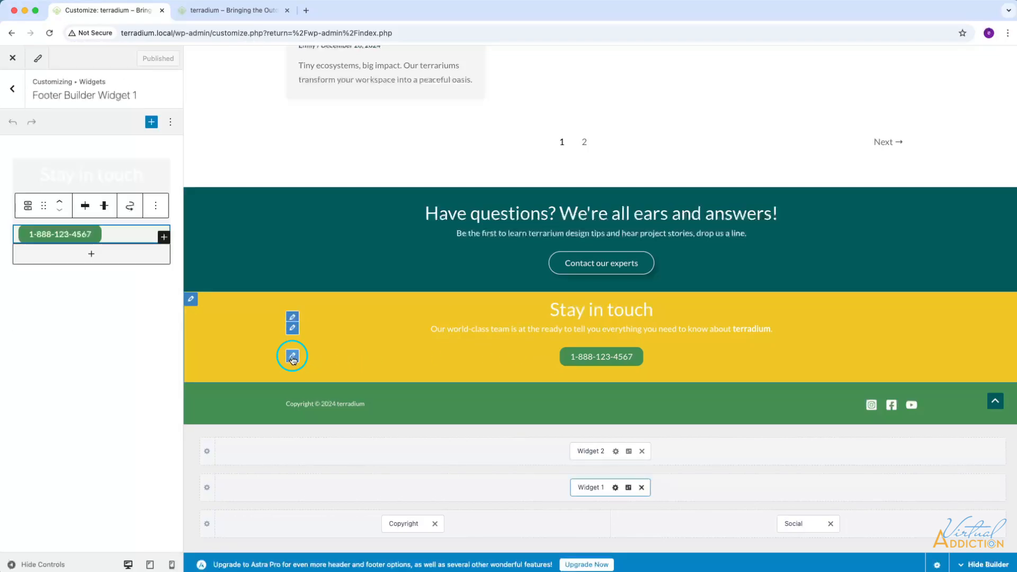
click(64, 235)
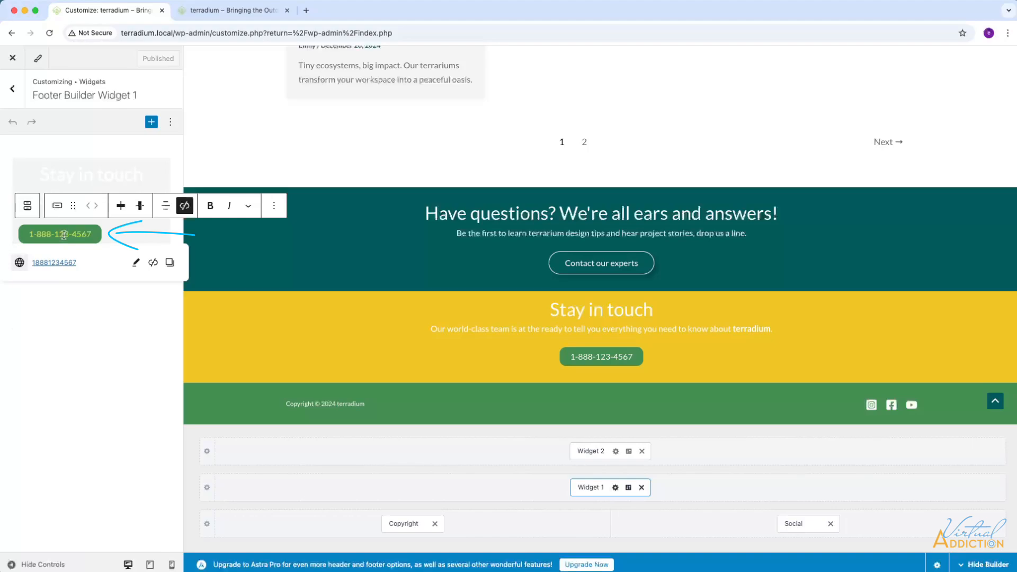
click(274, 212)
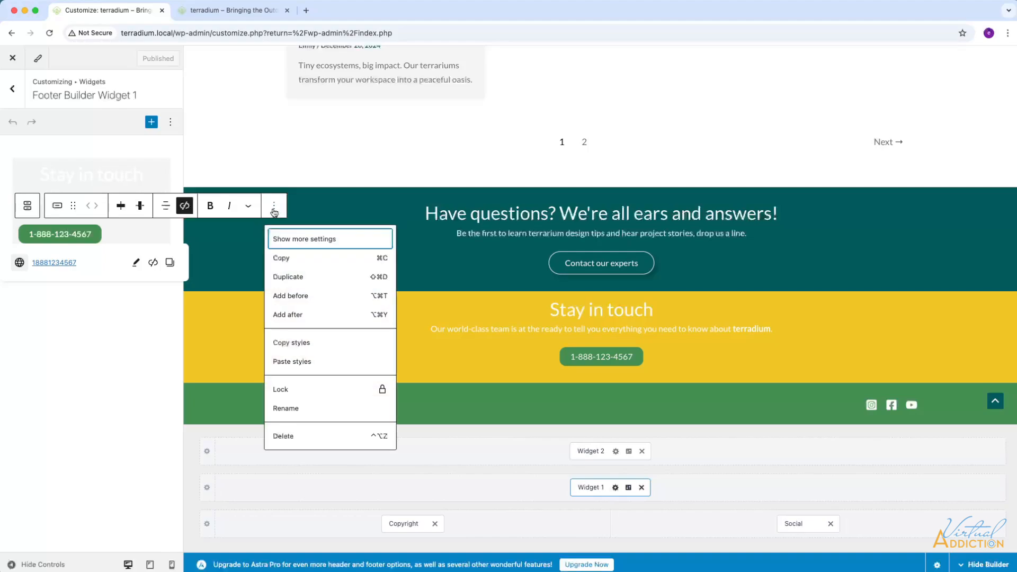
click(294, 240)
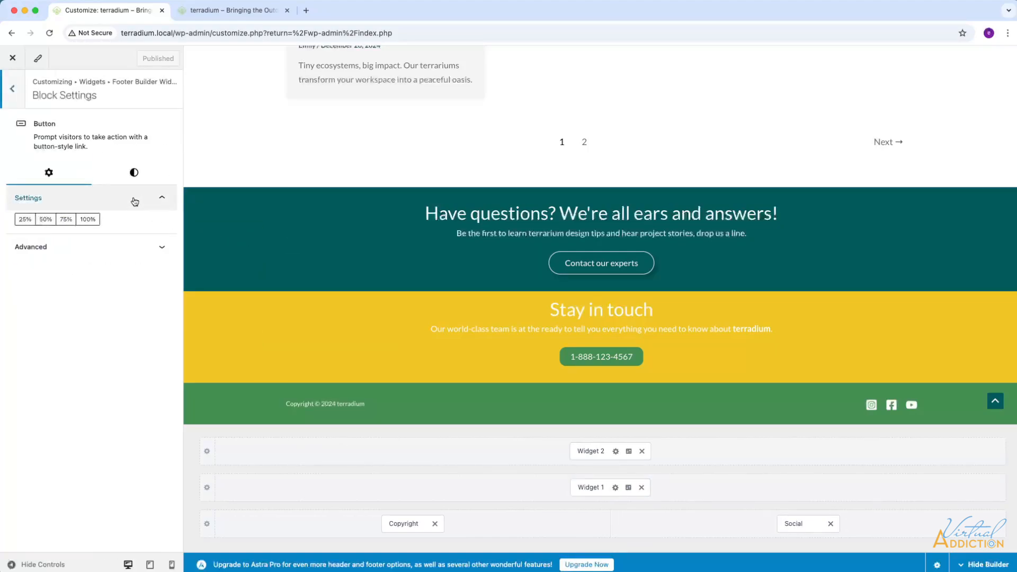
click(134, 177)
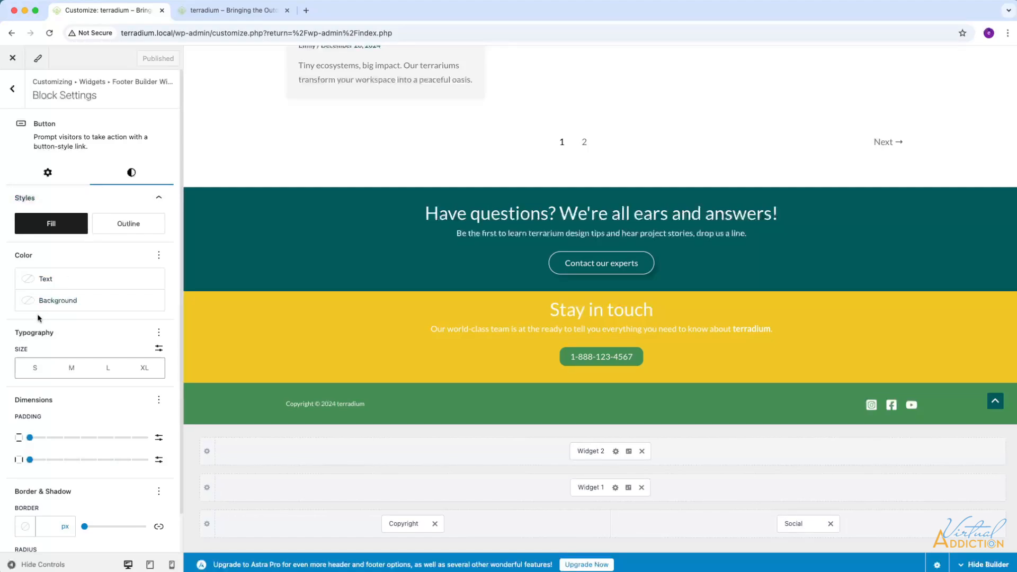
click(51, 300)
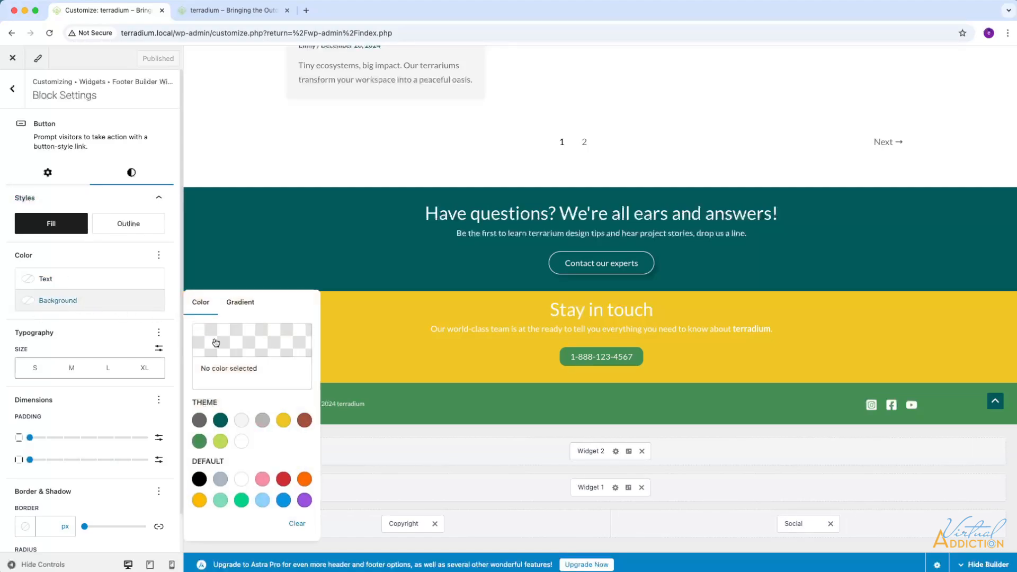
click(283, 420)
Switch the phone button to the Outline style and set its border radius to 100 px.
click(130, 225)
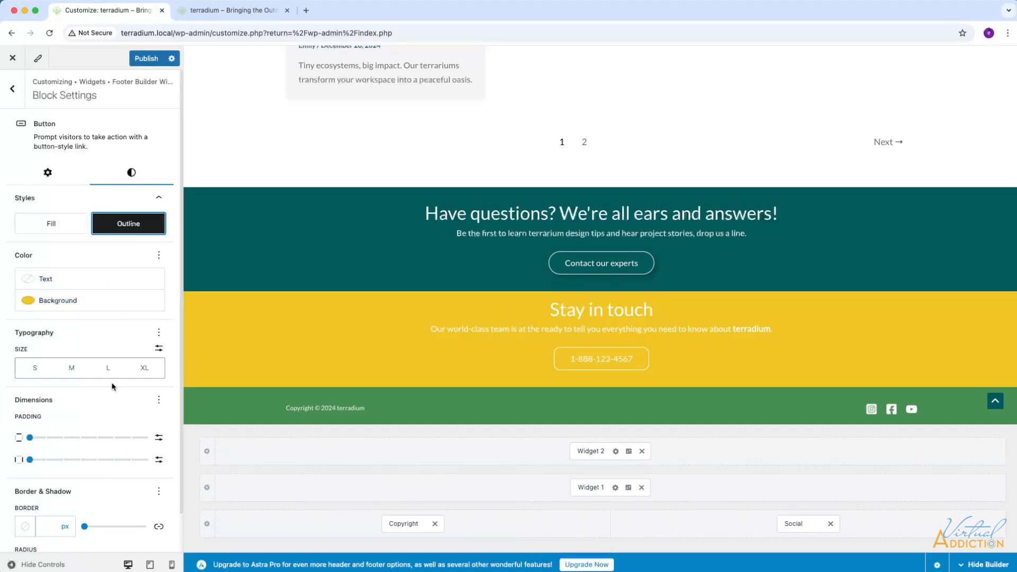
scroll(111, 392, down, 2)
drag(95, 530, 175, 528)
Enable the phone button's Shadow option and apply a drop shadow preset.
click(158, 450)
click(323, 514)
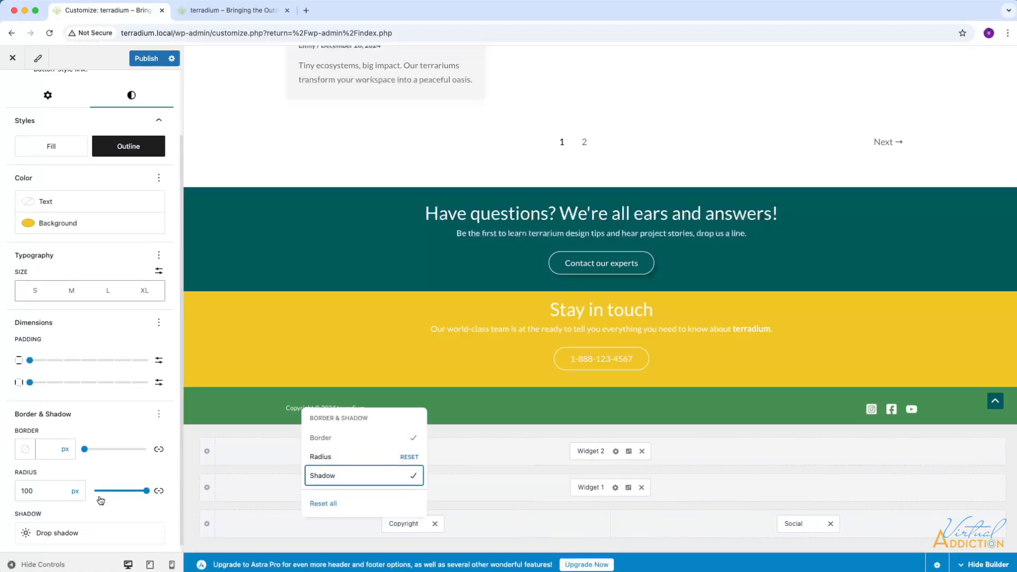
click(61, 526)
click(219, 489)
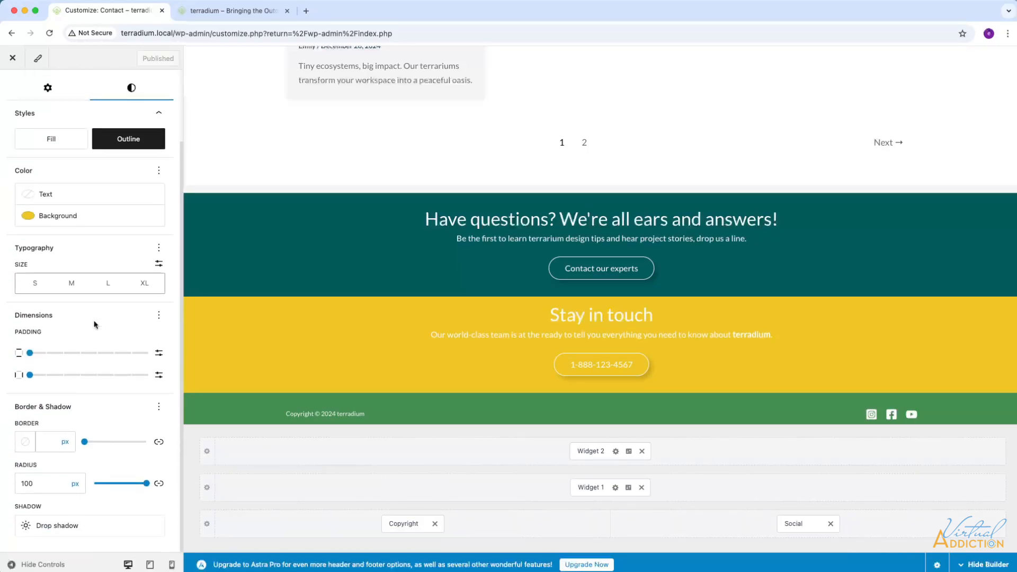
Link the "Stay in touch" button to a tel: address with the company's phone number and publish the change.
scroll(24, 113, up, 3)
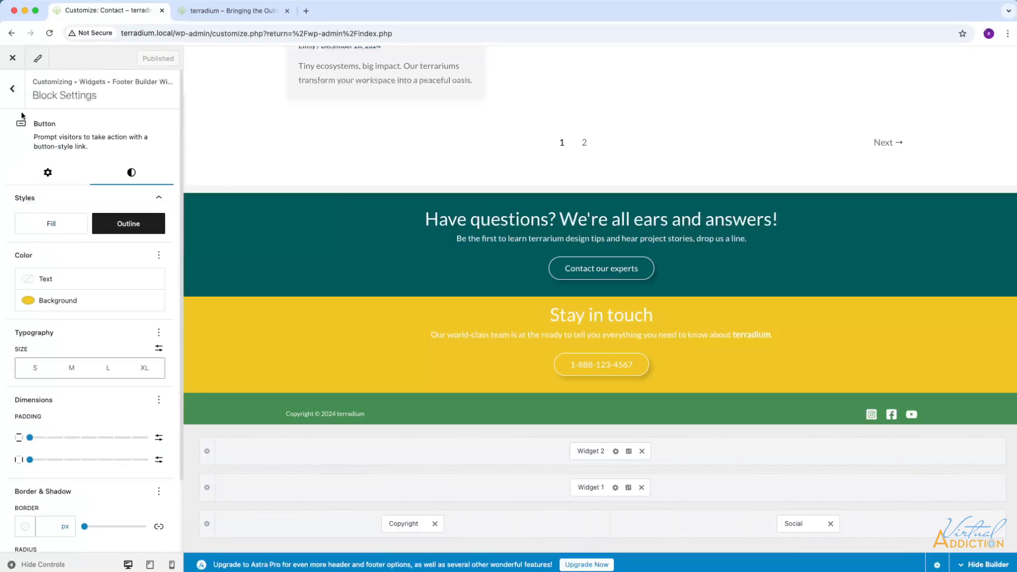
click(12, 89)
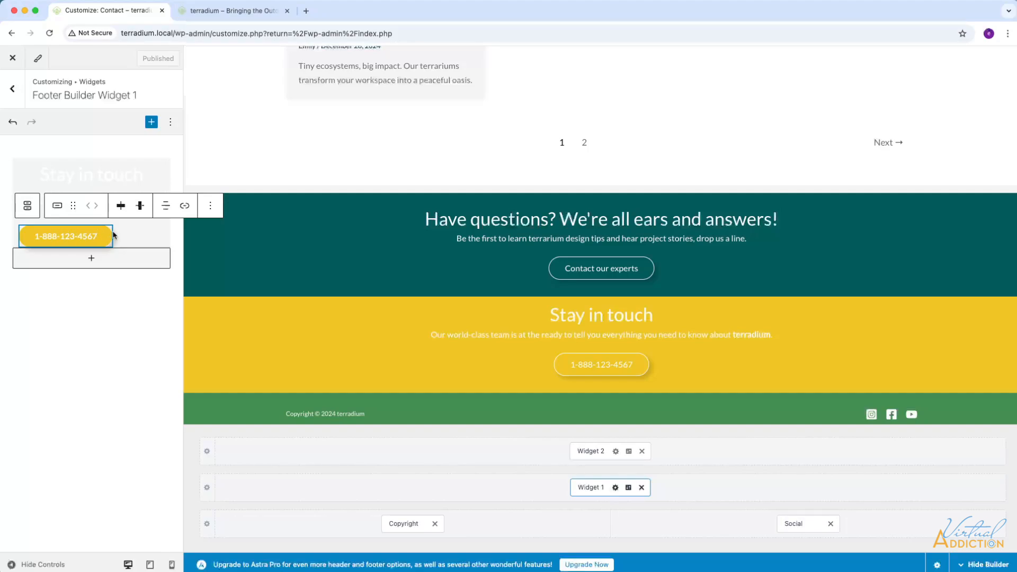
click(184, 205)
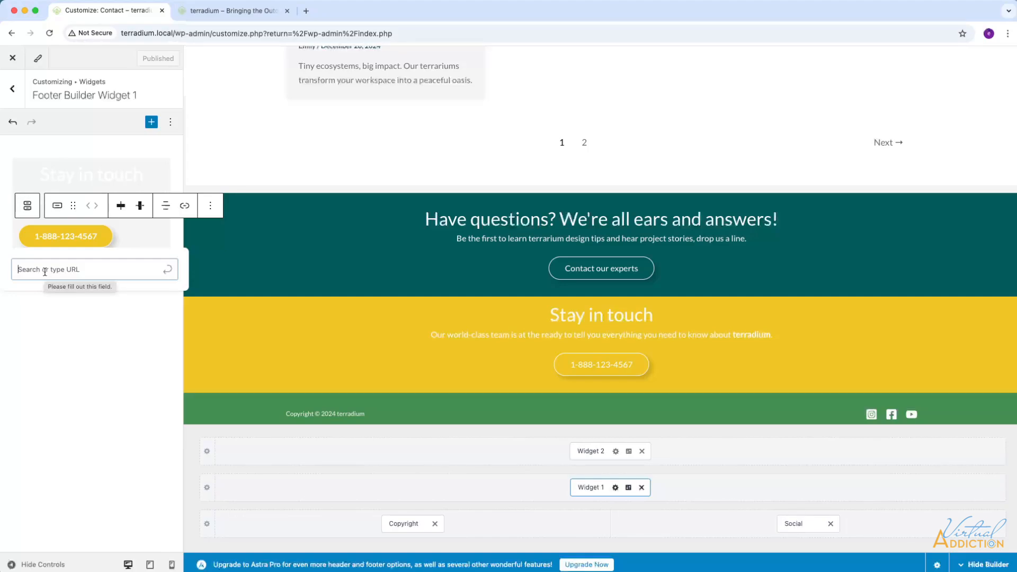
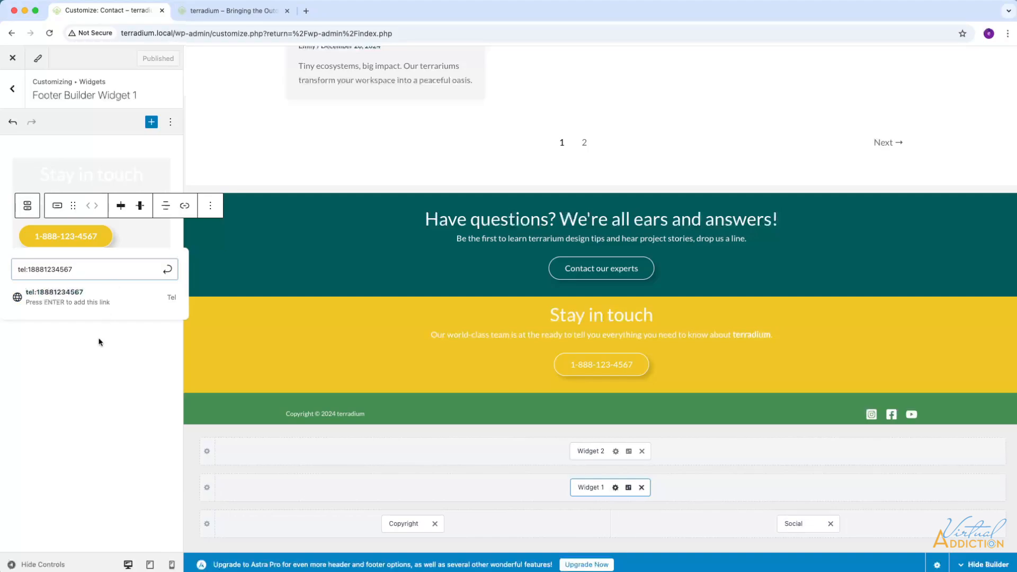
key(Return)
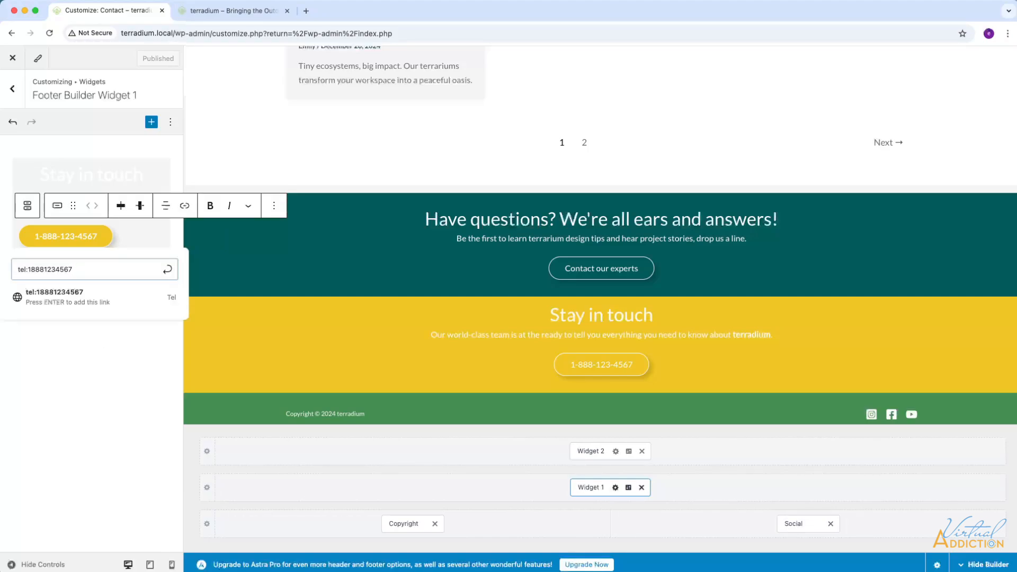
key(Return)
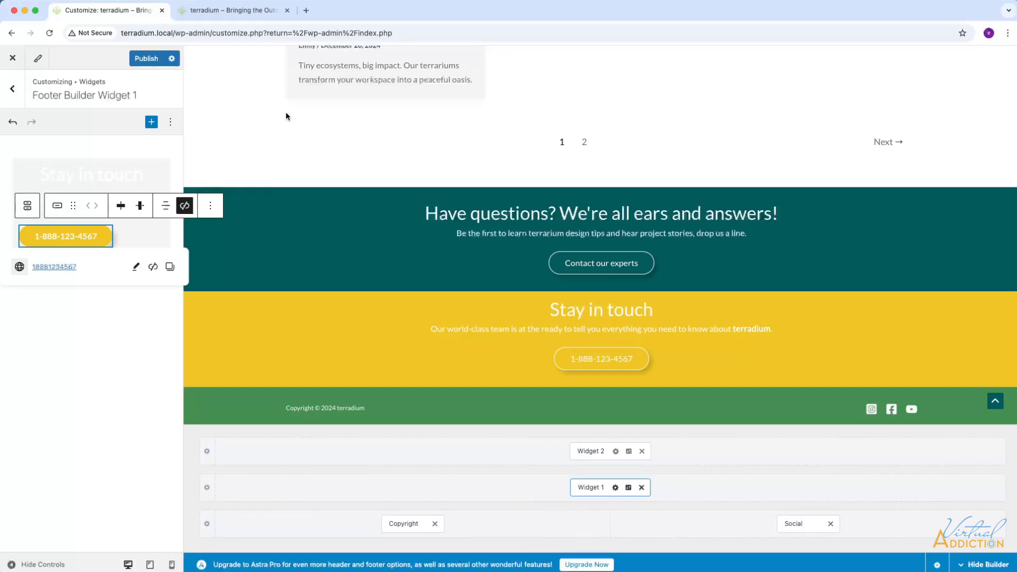
click(149, 60)
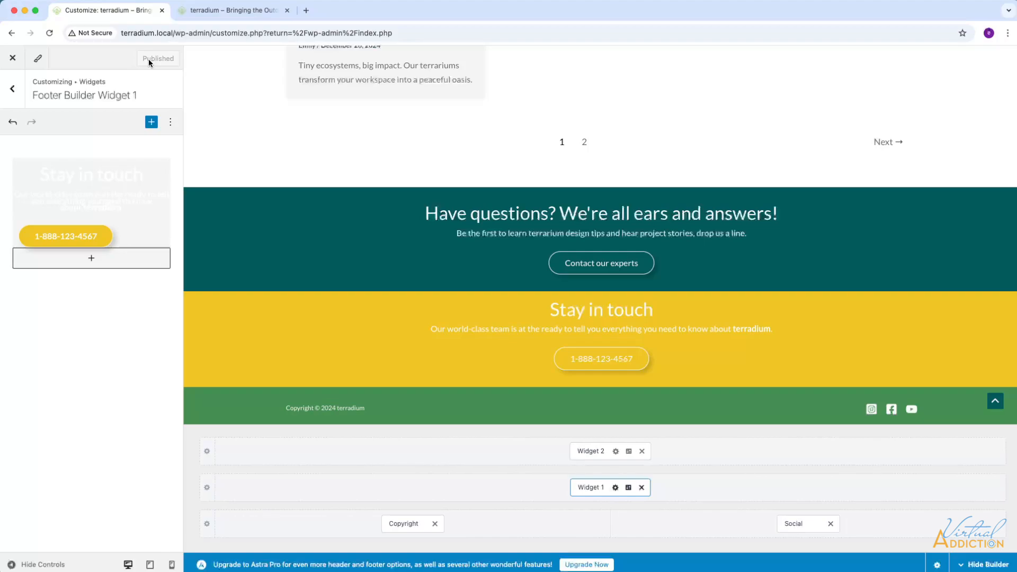
Reload the live Contact page, review the footer there and on the home page, and return to the Customizer.
click(235, 12)
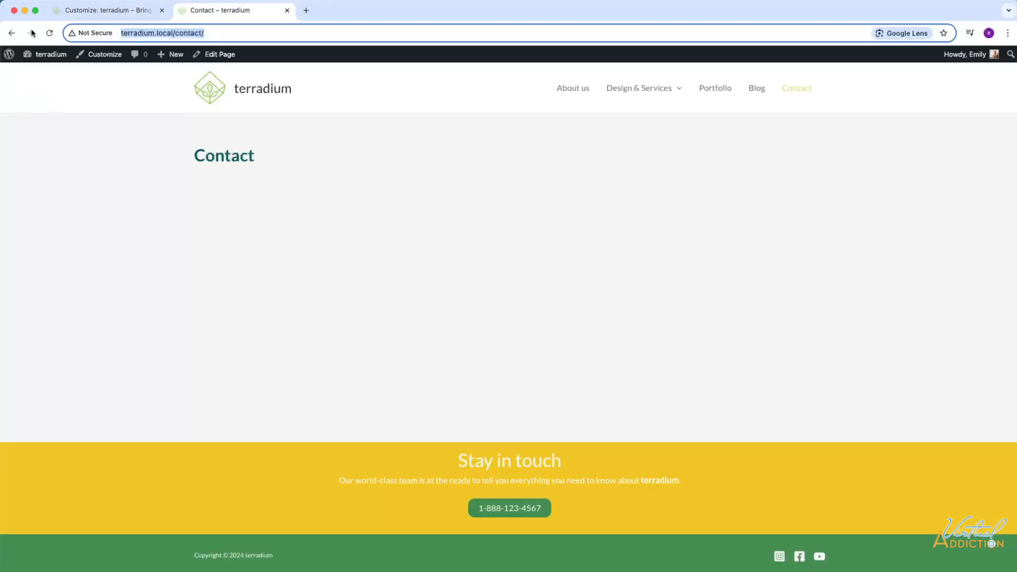
click(49, 33)
scroll(452, 293, down, 1)
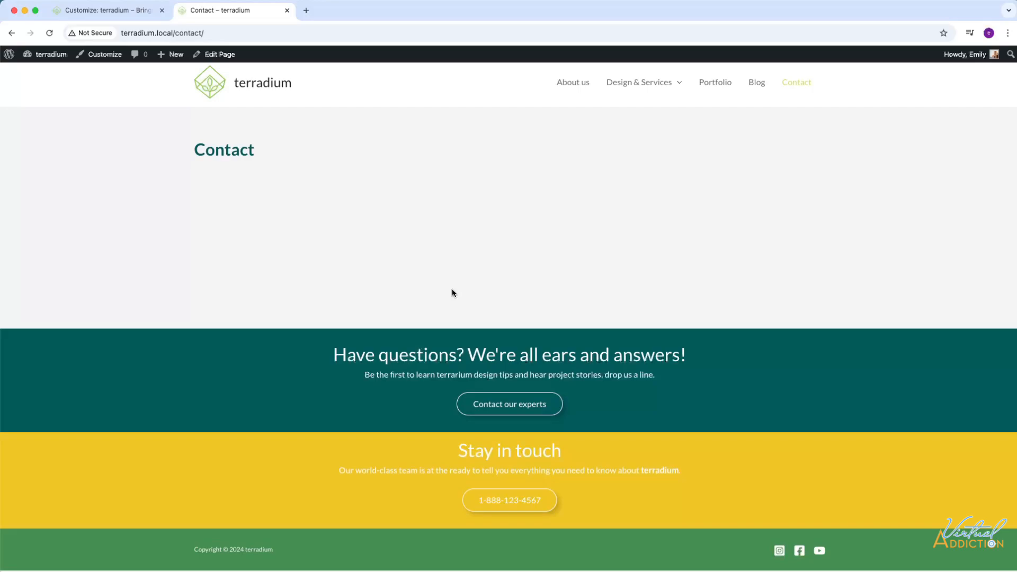
scroll(495, 343, up, 1)
scroll(620, 375, down, 1)
scroll(621, 375, up, 1)
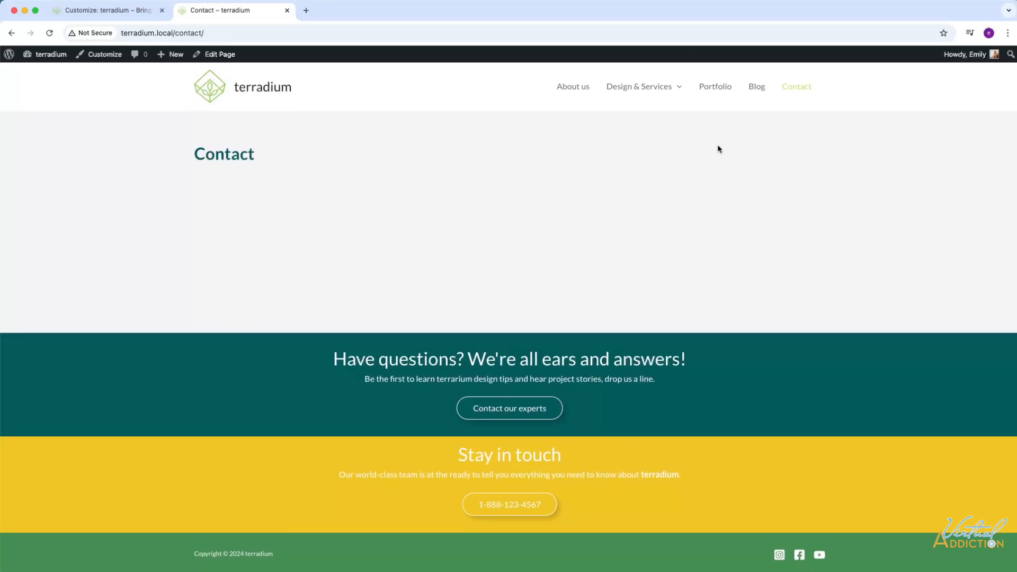
click(262, 89)
scroll(599, 320, down, 15)
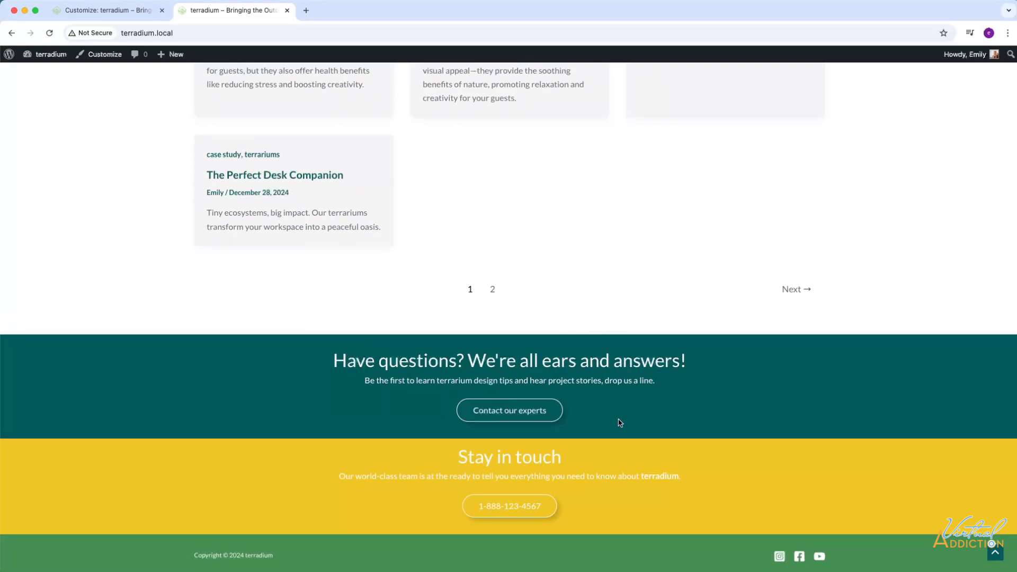
click(125, 16)
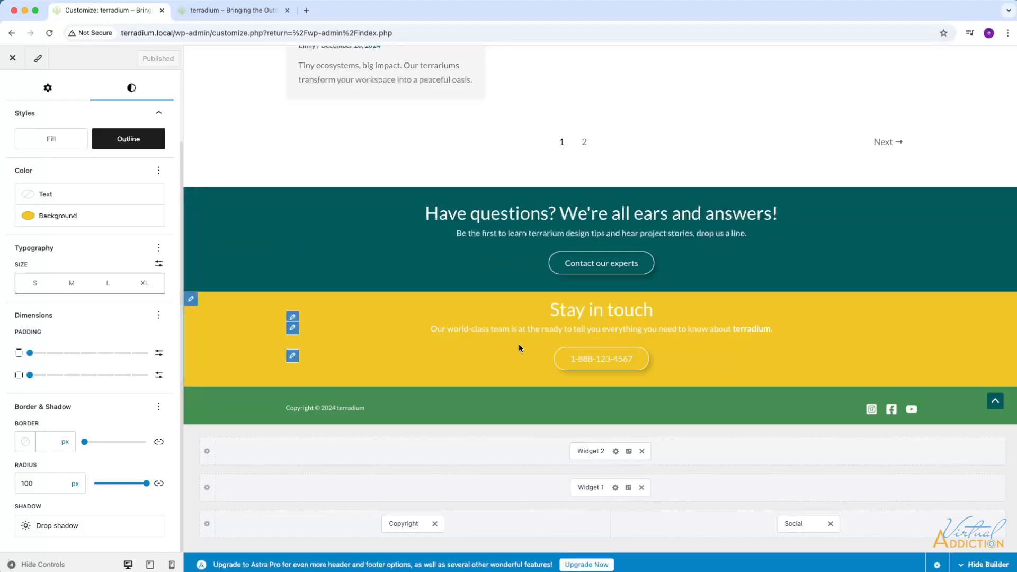
scroll(514, 364, down, 1)
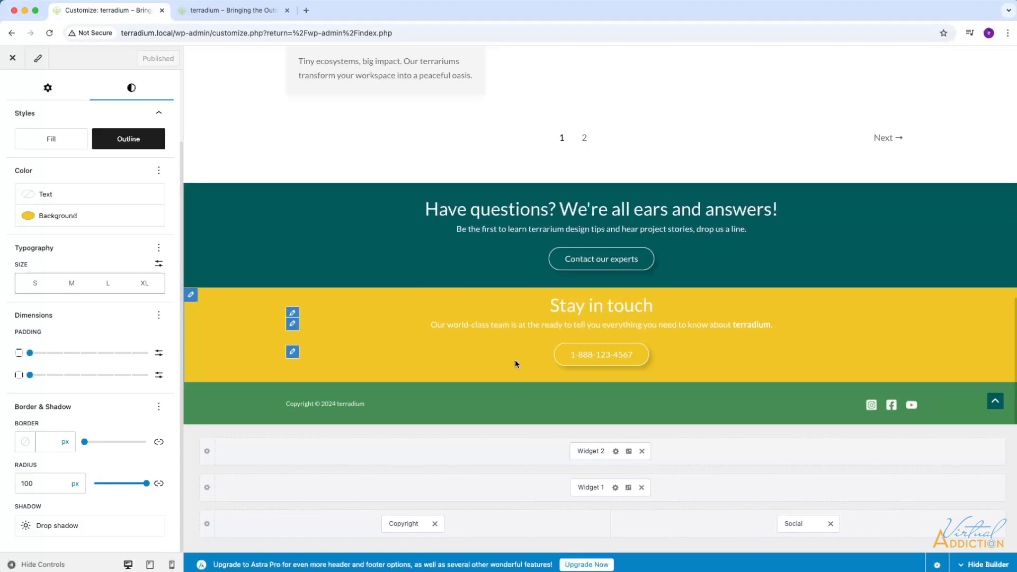